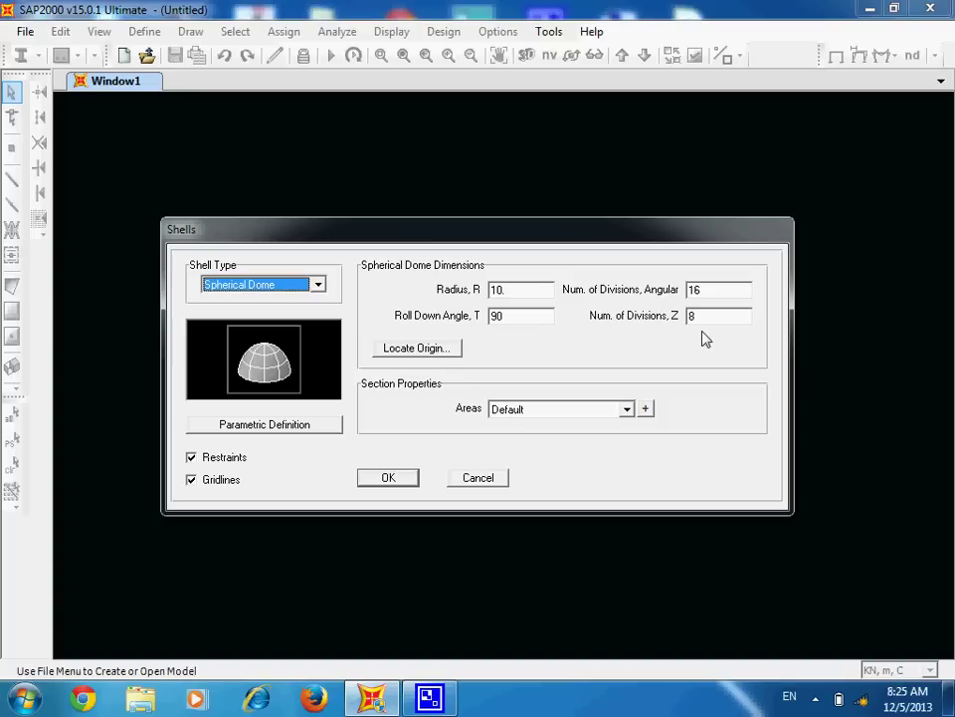
Create a spherical dome shell with radius 7.5 m, roll-down angle 53.13, 20 angular divisions and 4 Z divisions.
double_click(520, 289)
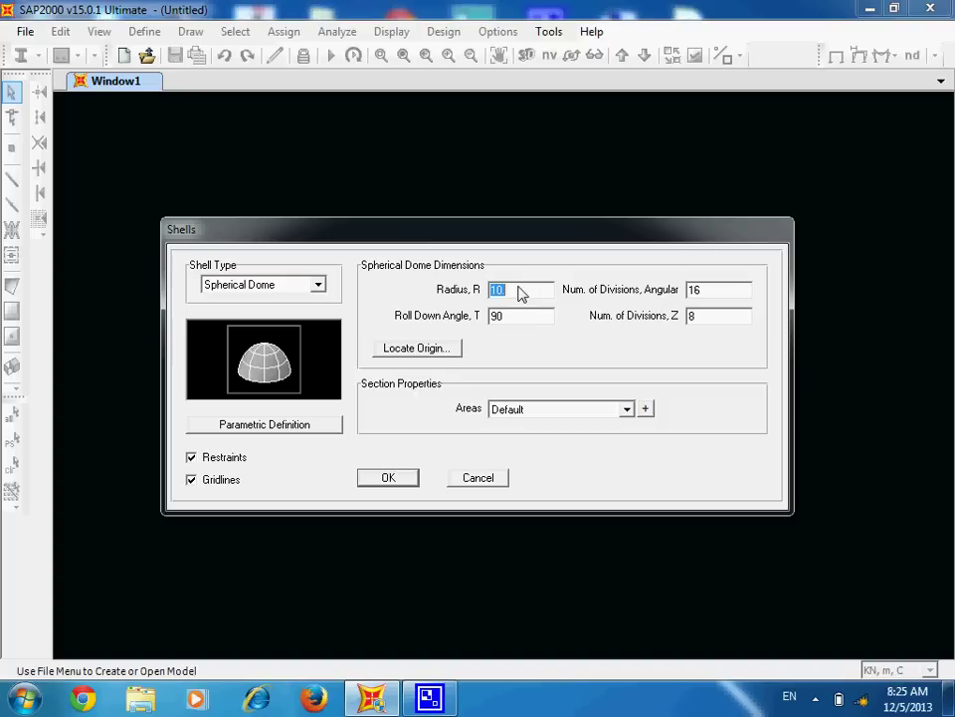
text(7.5)
double_click(511, 318)
text(5313)
key(BackSpace)
double_click(728, 298)
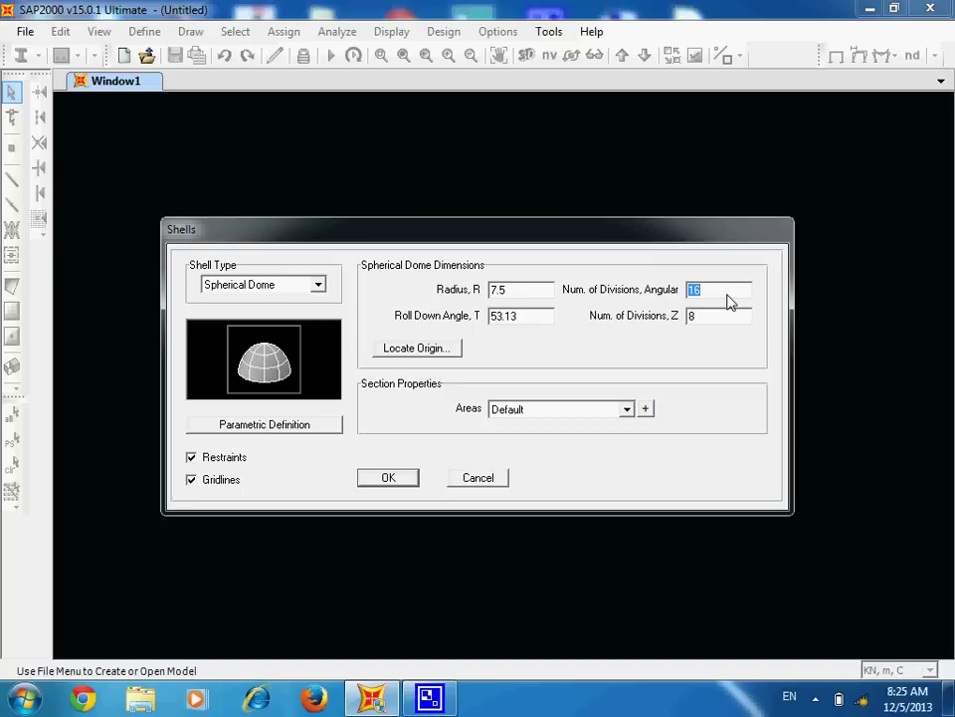
text(20)
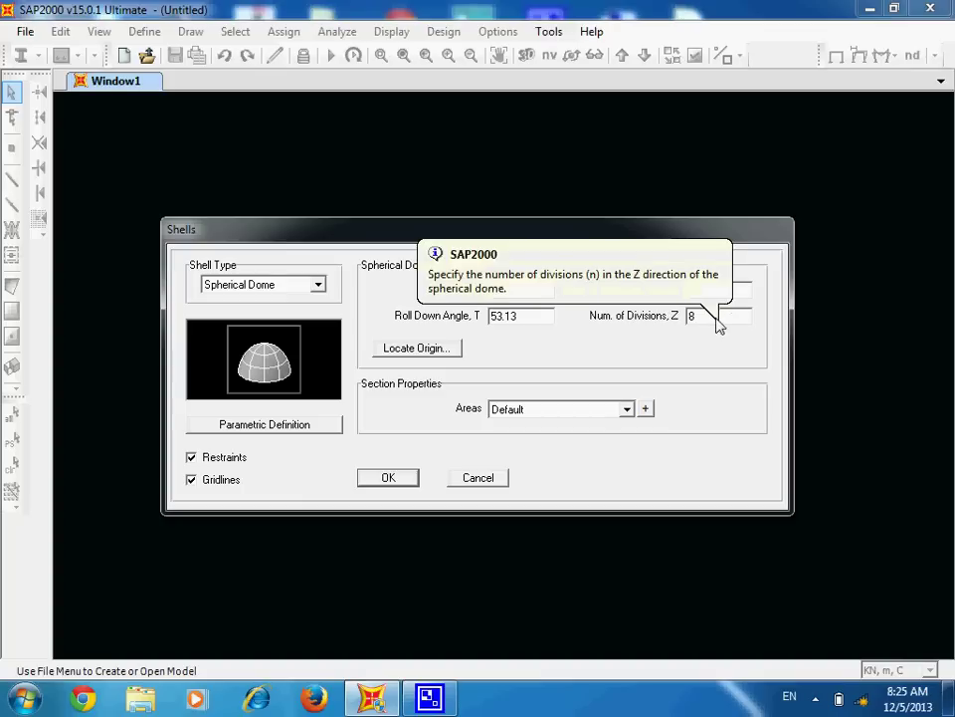
double_click(703, 320)
text(4)
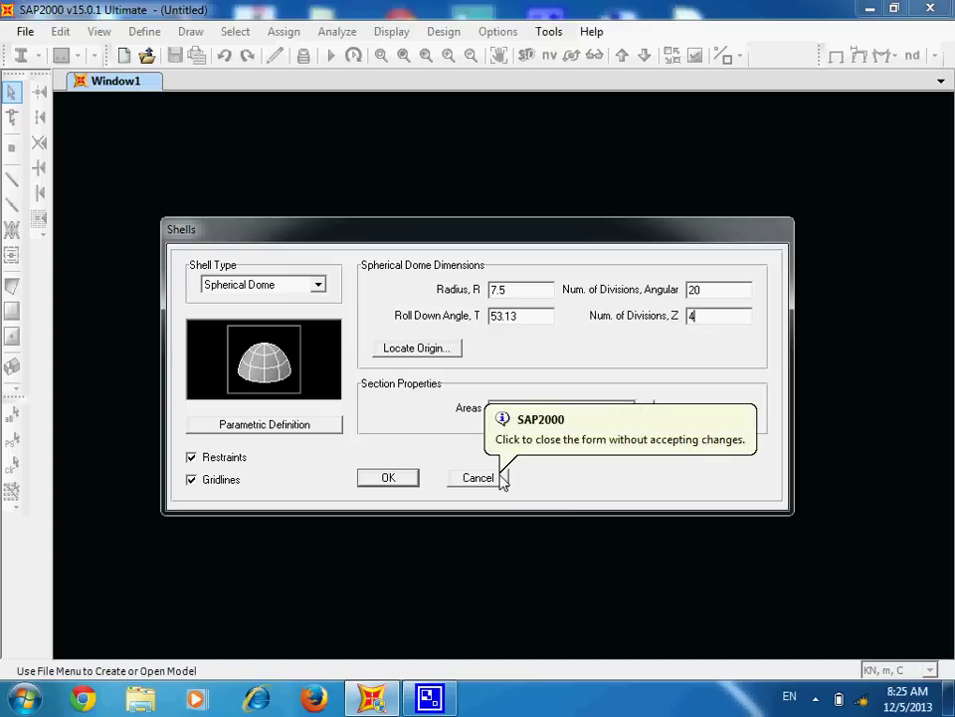
click(391, 484)
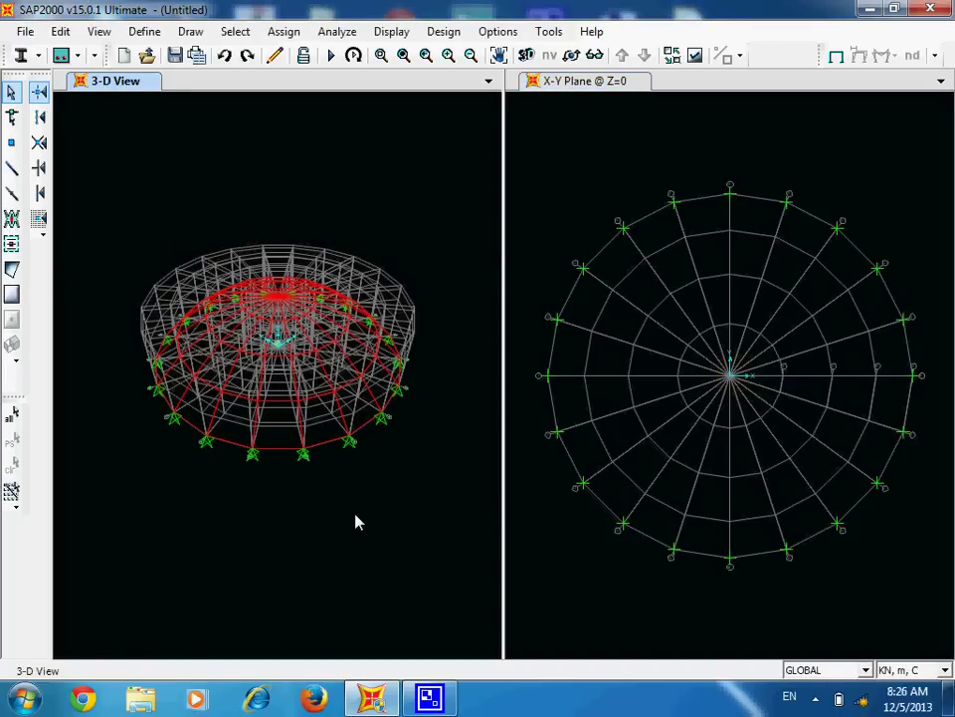
Hide all grid lines of the GLOBAL coordinate system.
right_click(392, 153)
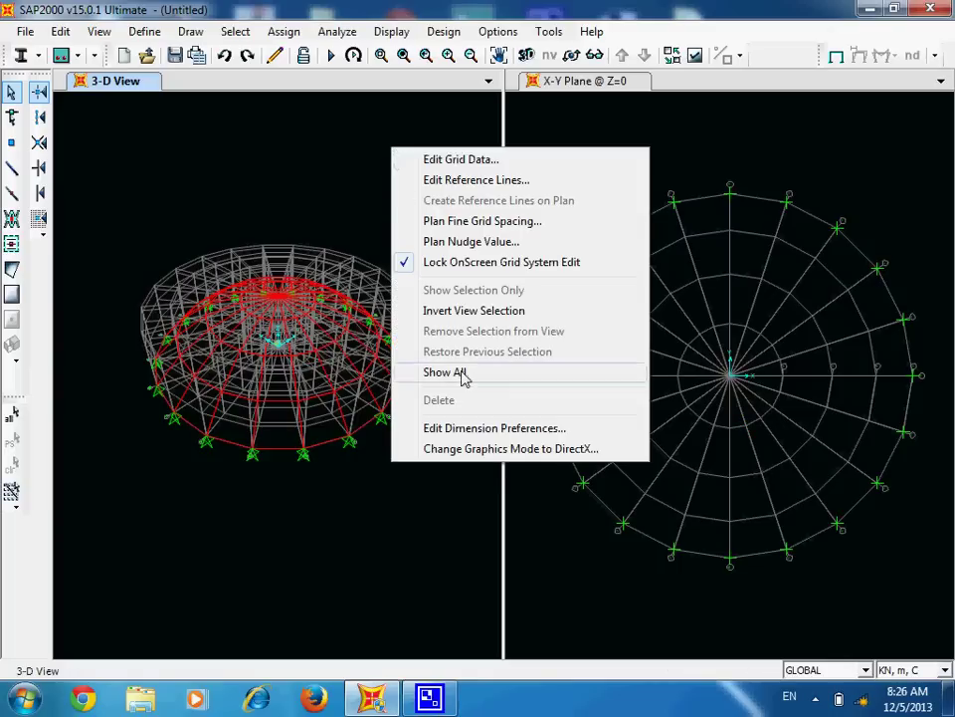
click(468, 159)
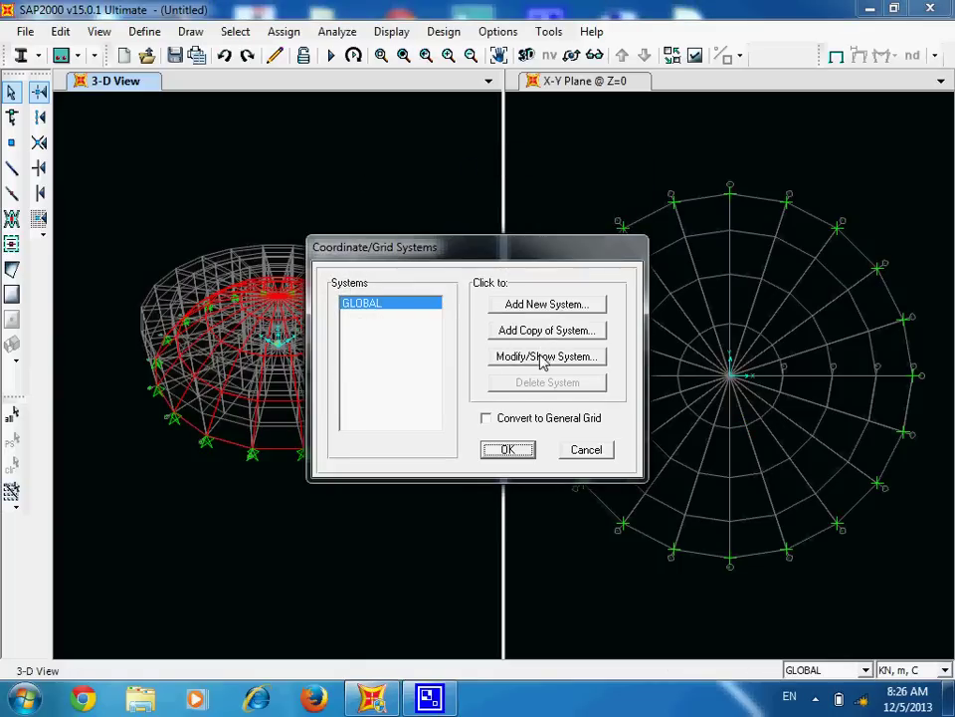
click(543, 356)
click(687, 395)
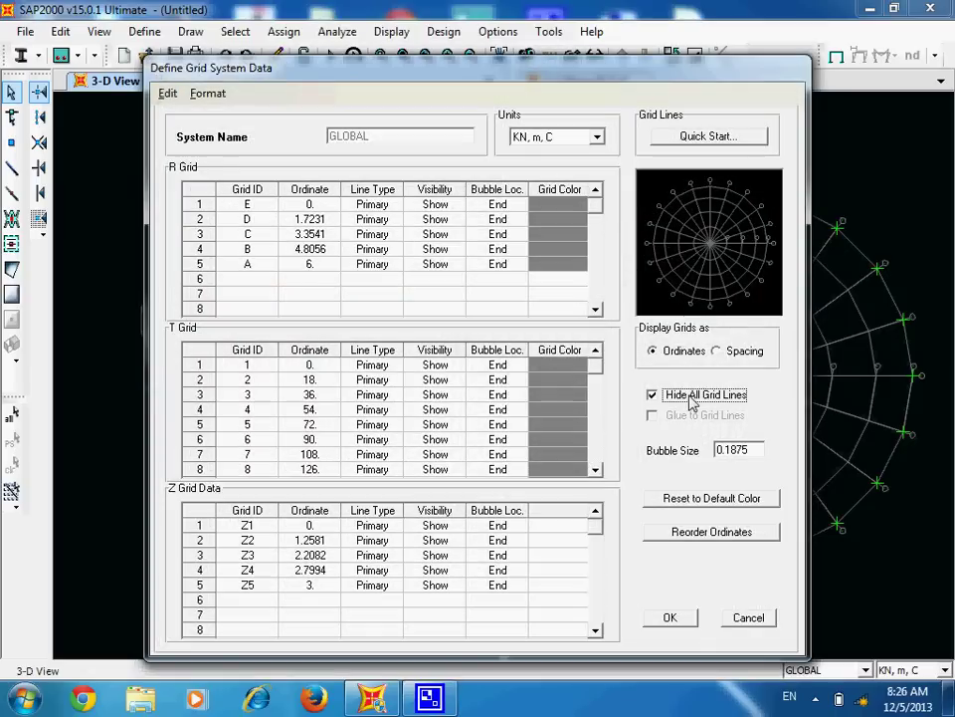
click(664, 617)
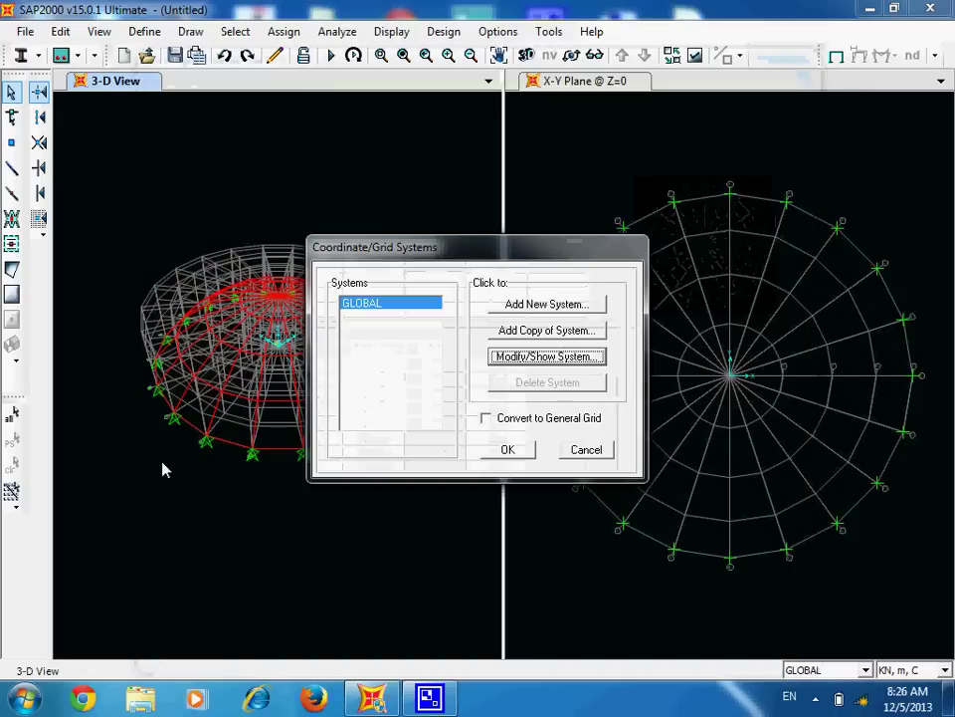
click(506, 452)
Check the joint coordinates of a support on the dome's base ring and of the joint at its apex.
scroll(302, 467, up, 3)
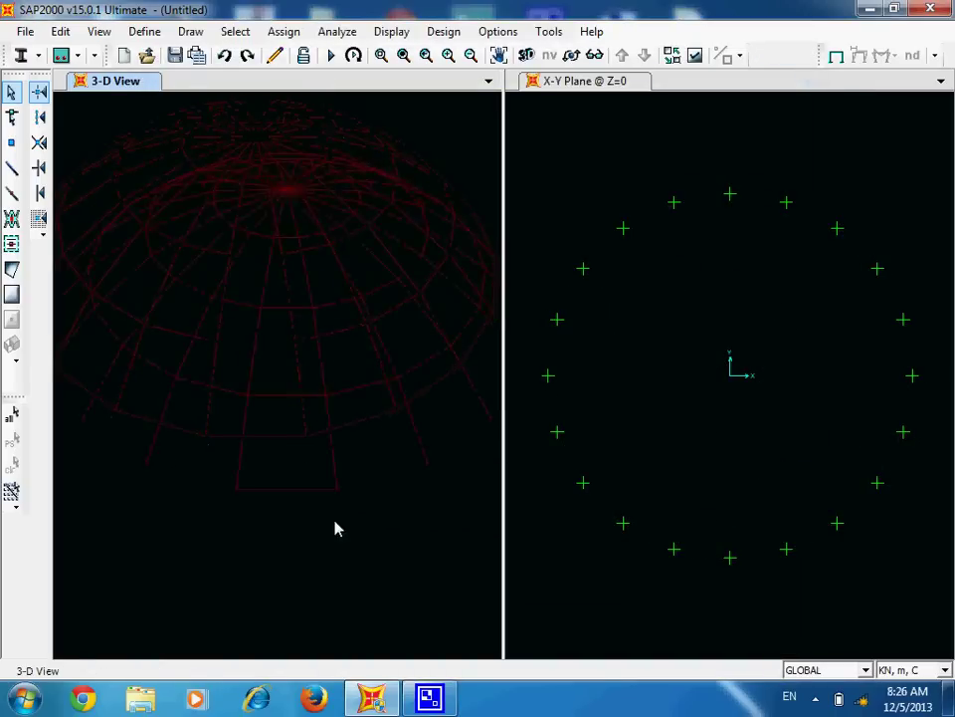
scroll(298, 518, down, 4)
scroll(295, 512, up, 2)
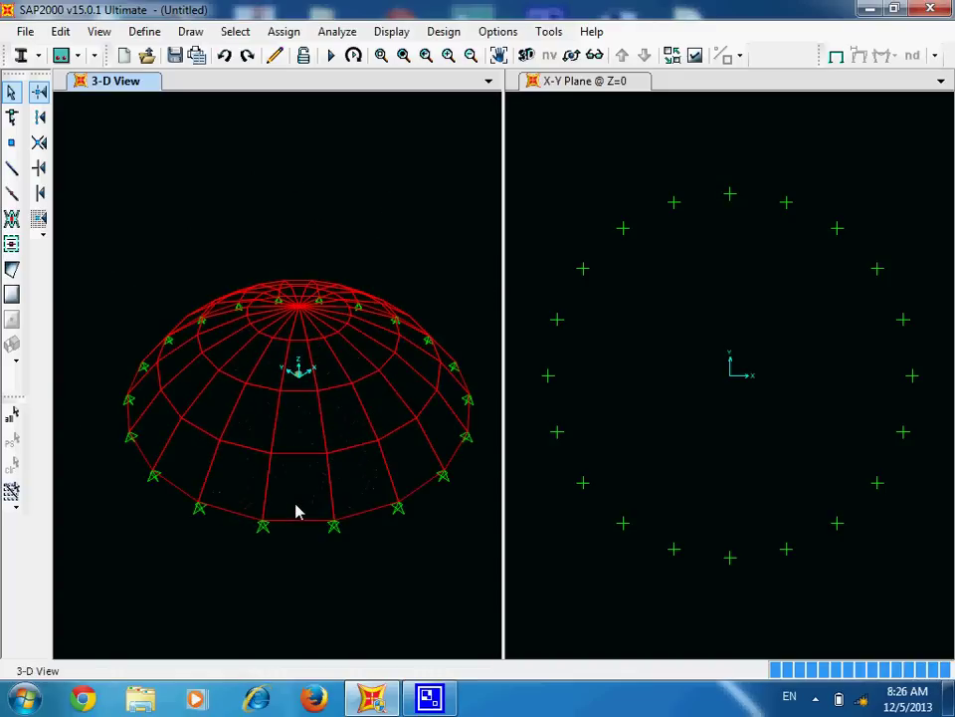
right_click(264, 523)
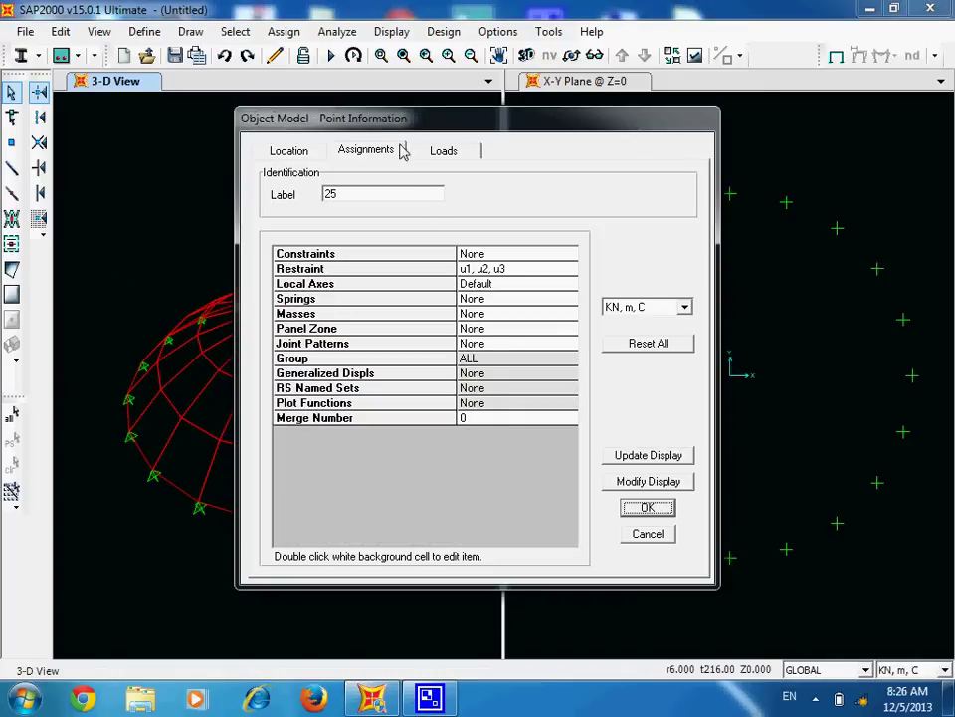
click(296, 154)
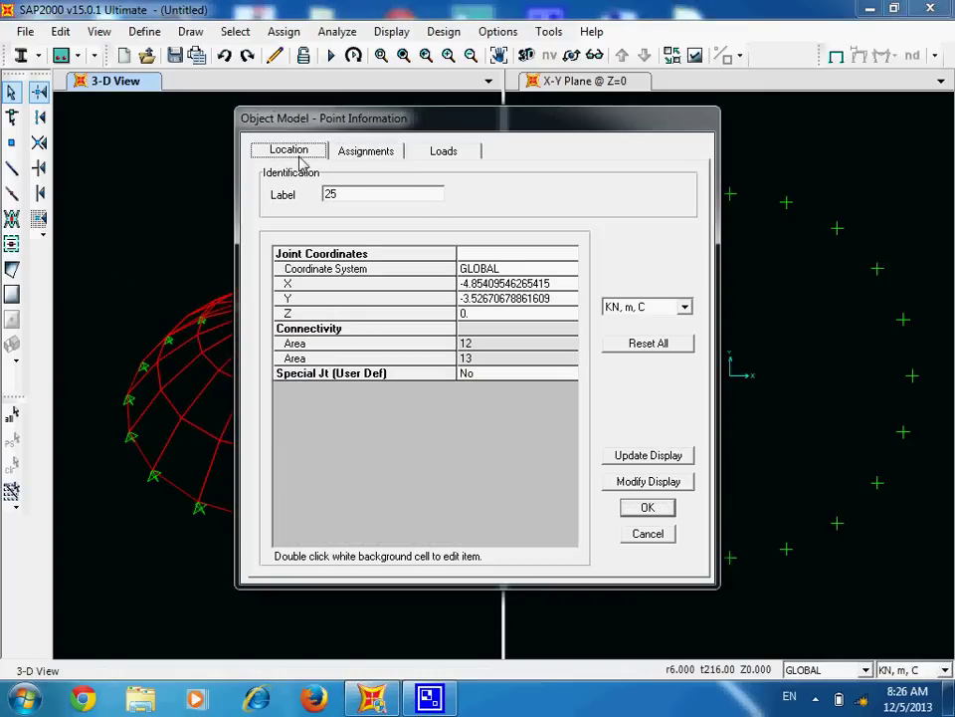
click(648, 535)
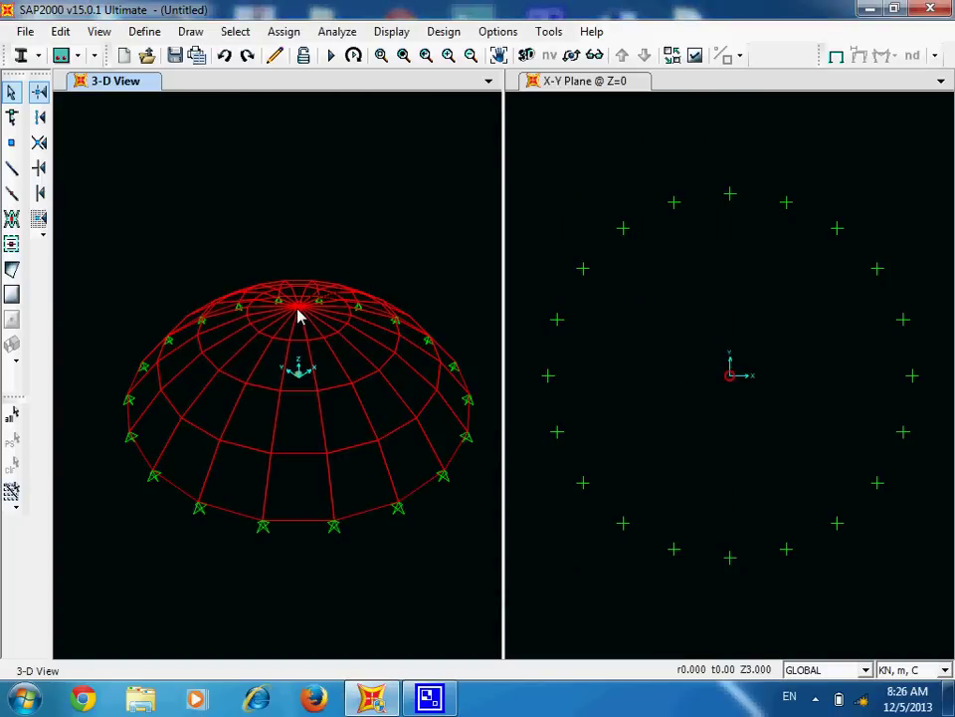
right_click(298, 315)
click(296, 152)
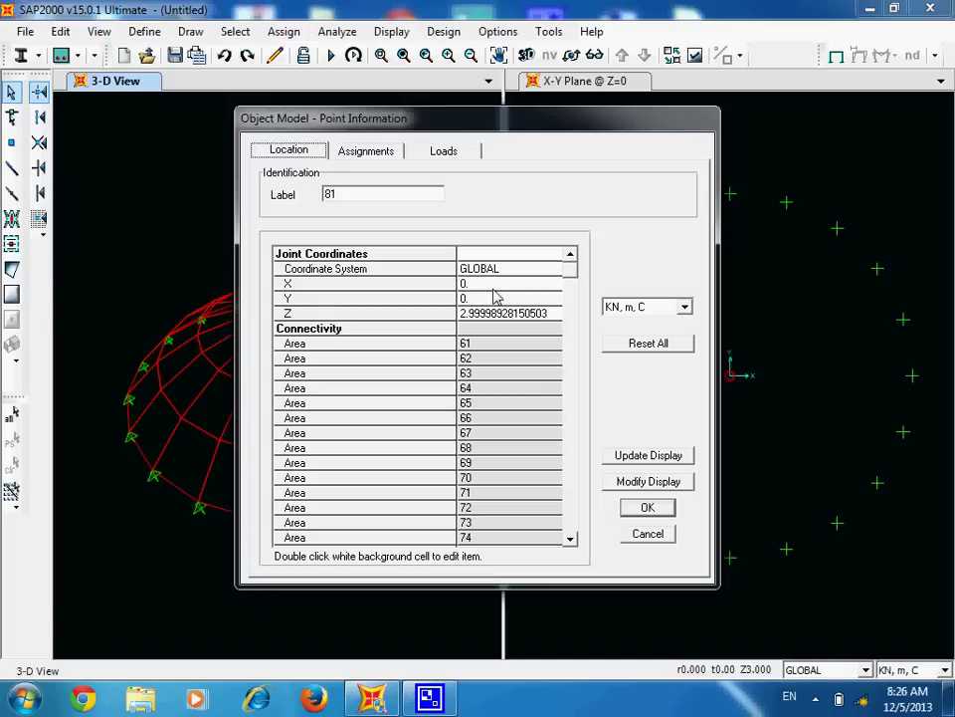
click(647, 534)
Start importing steel tube frame sections from the AISCLRFD3.pro section property file.
scroll(403, 476, down, 1)
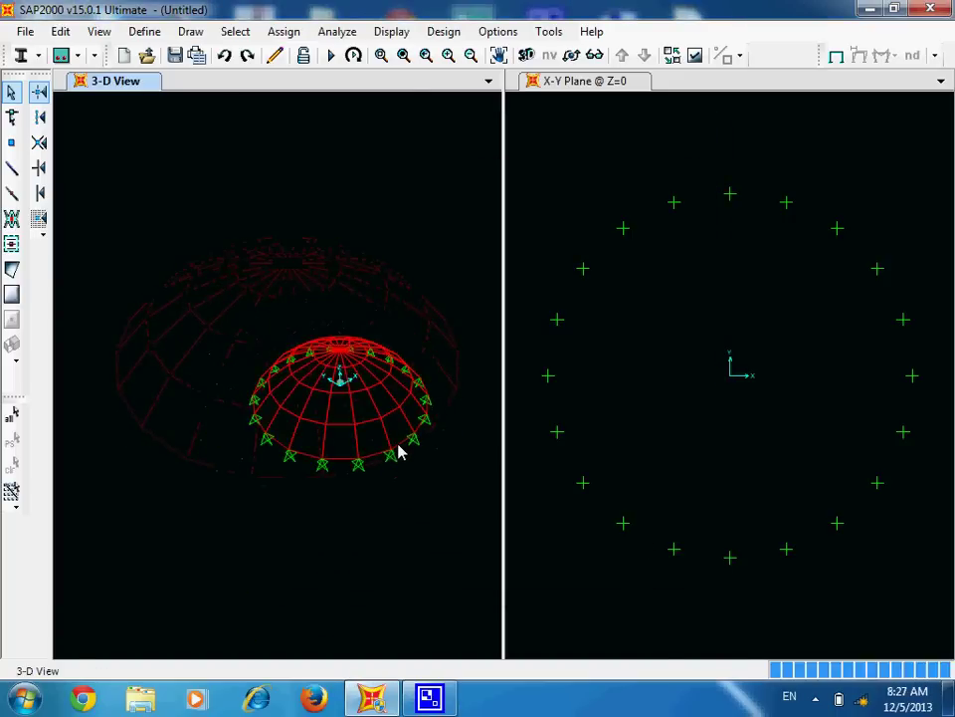
scroll(399, 450, up, 1)
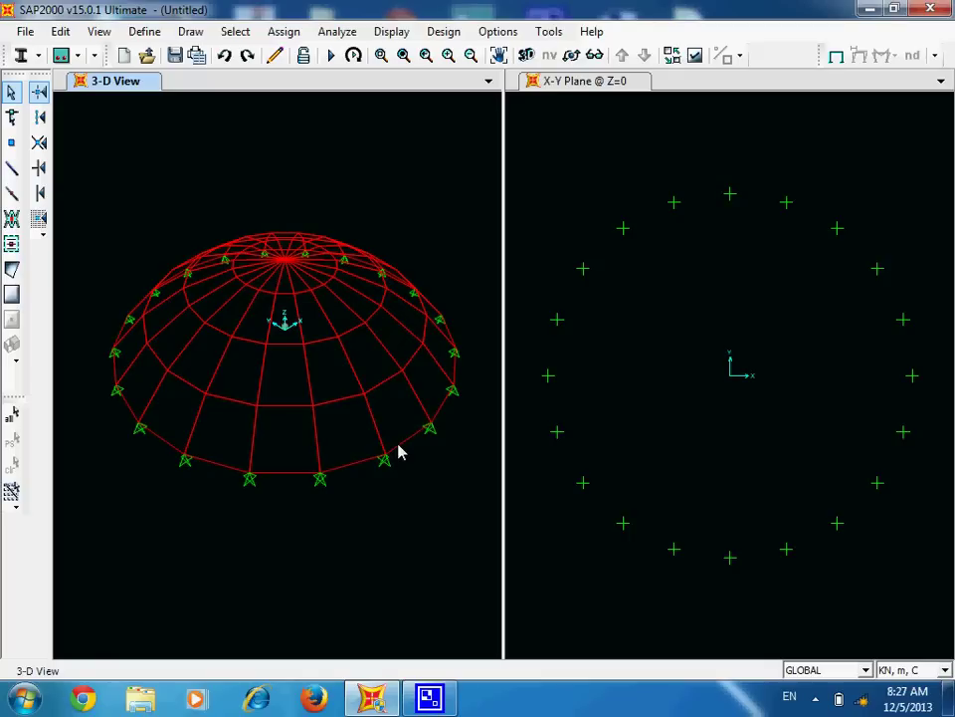
click(144, 32)
mouse_move(217, 90)
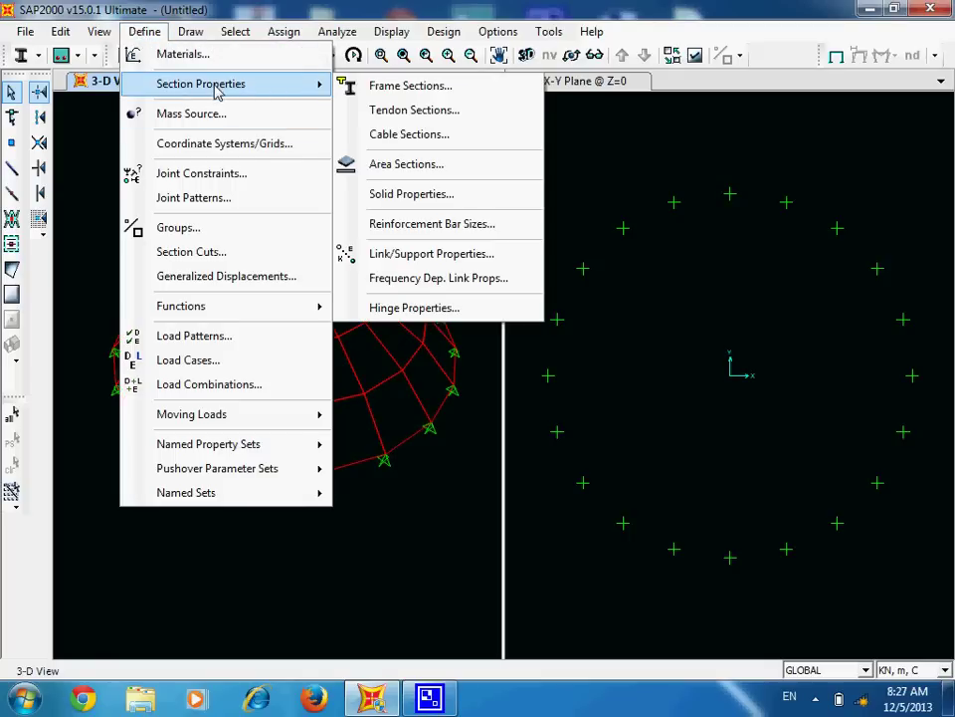
click(410, 87)
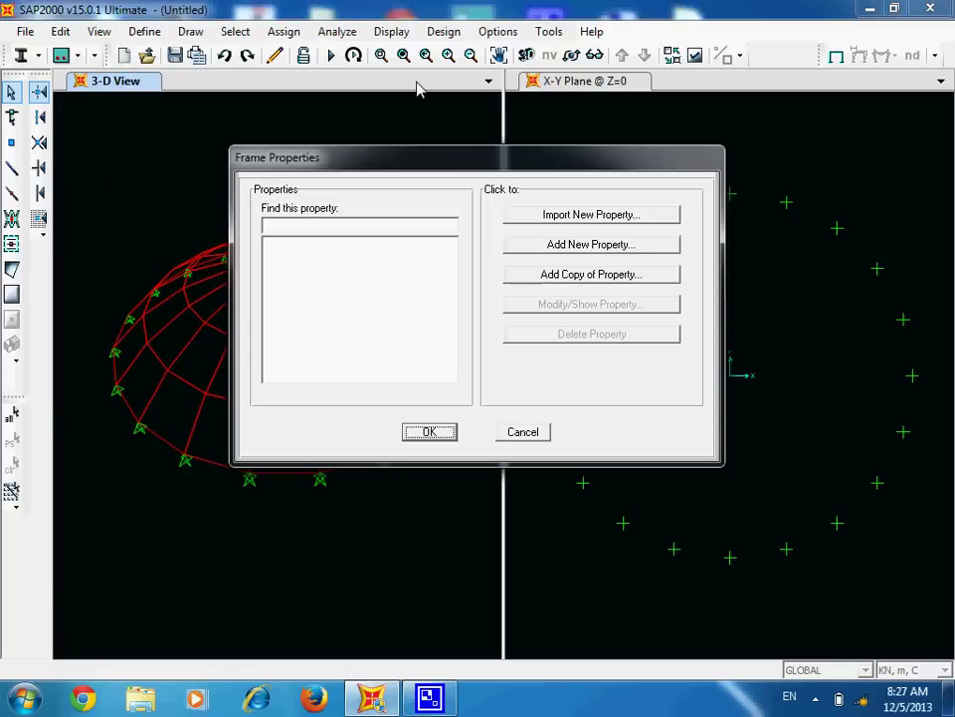
click(576, 215)
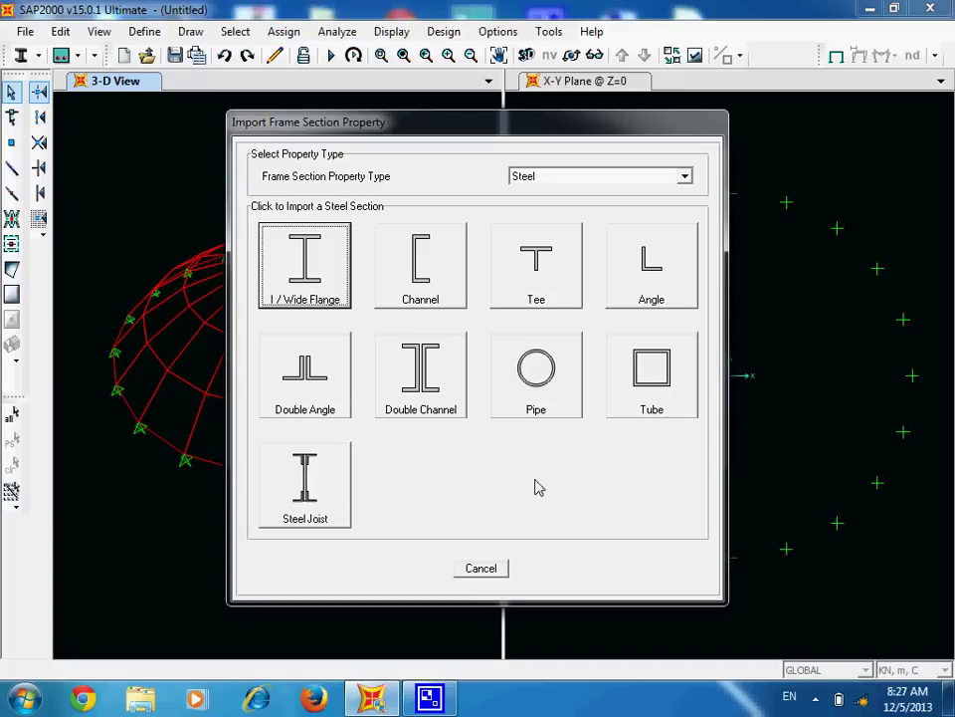
click(646, 383)
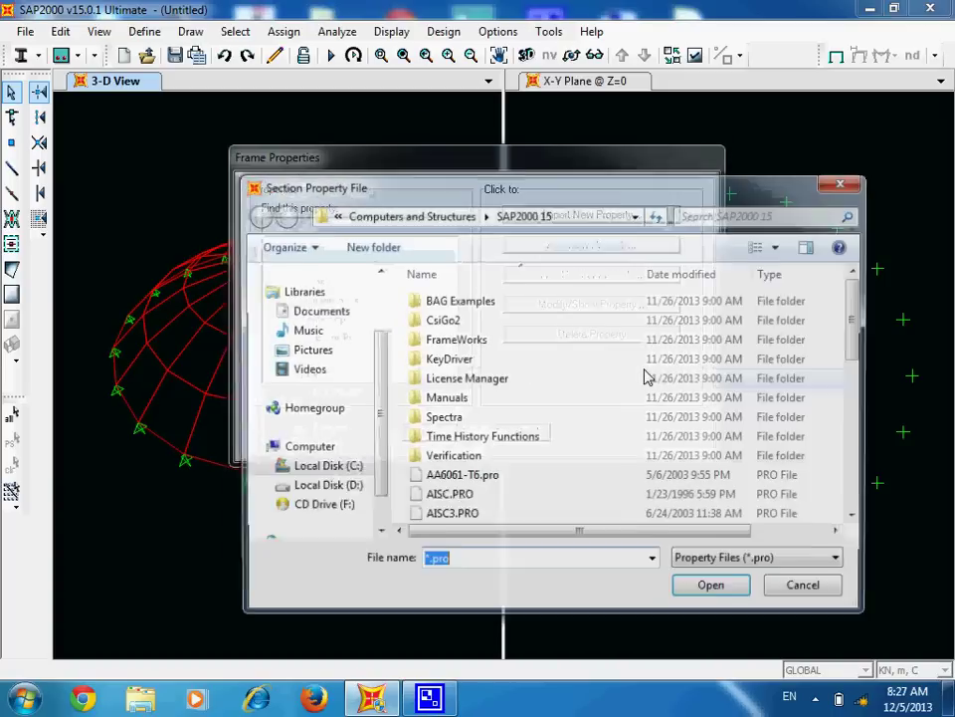
drag(864, 304, 849, 388)
click(436, 398)
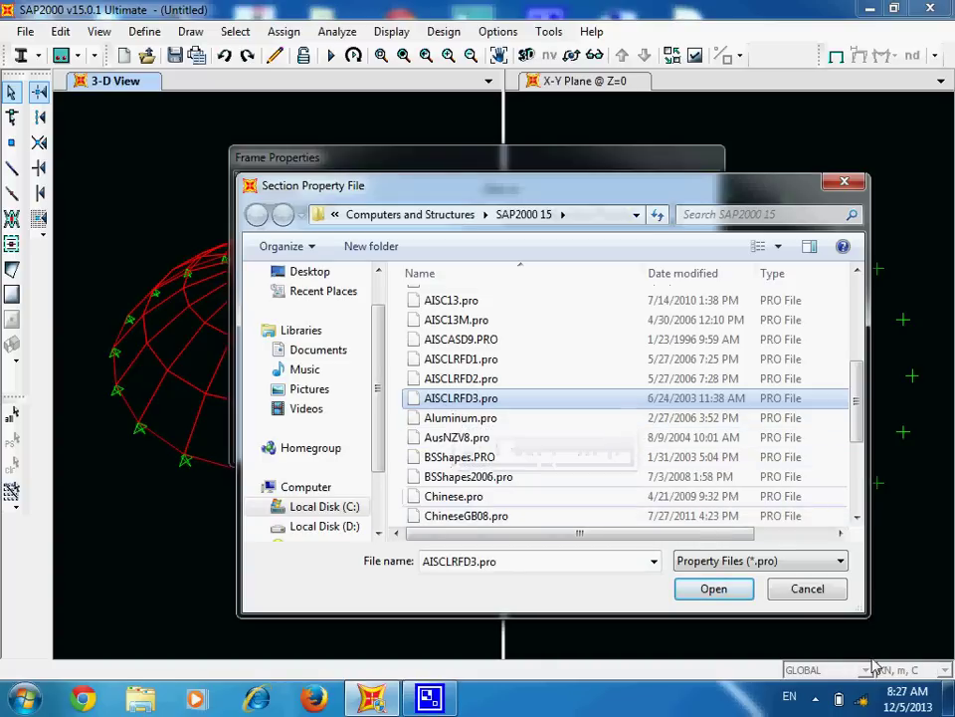
click(719, 594)
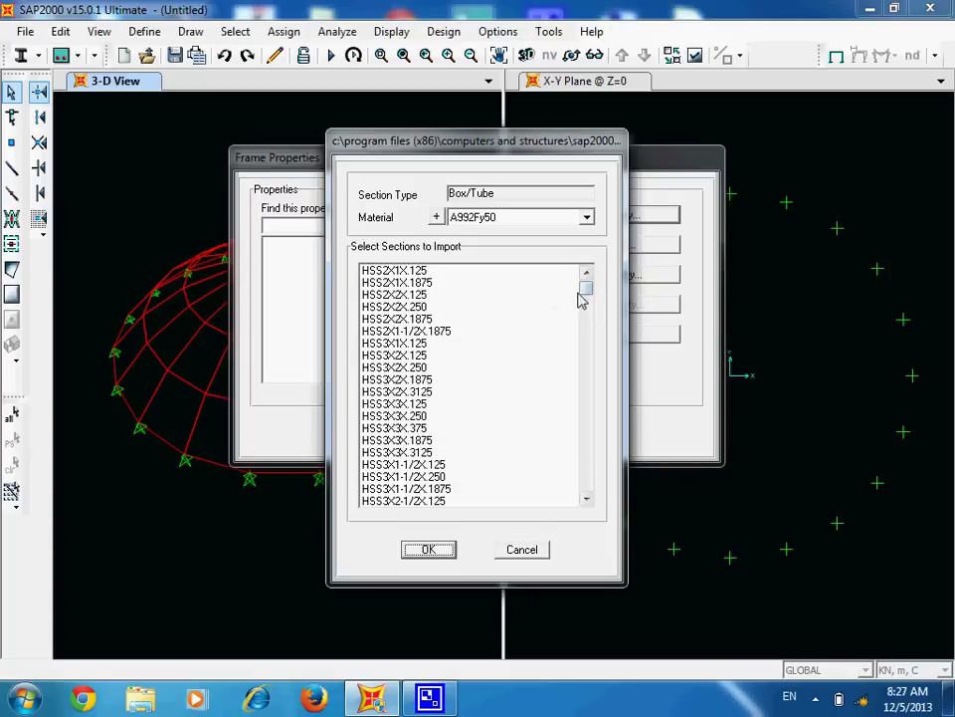
Import the range of tube sections from HSS2X1X.125 through HSS5X2-1/2X.1875 as frame properties.
click(406, 272)
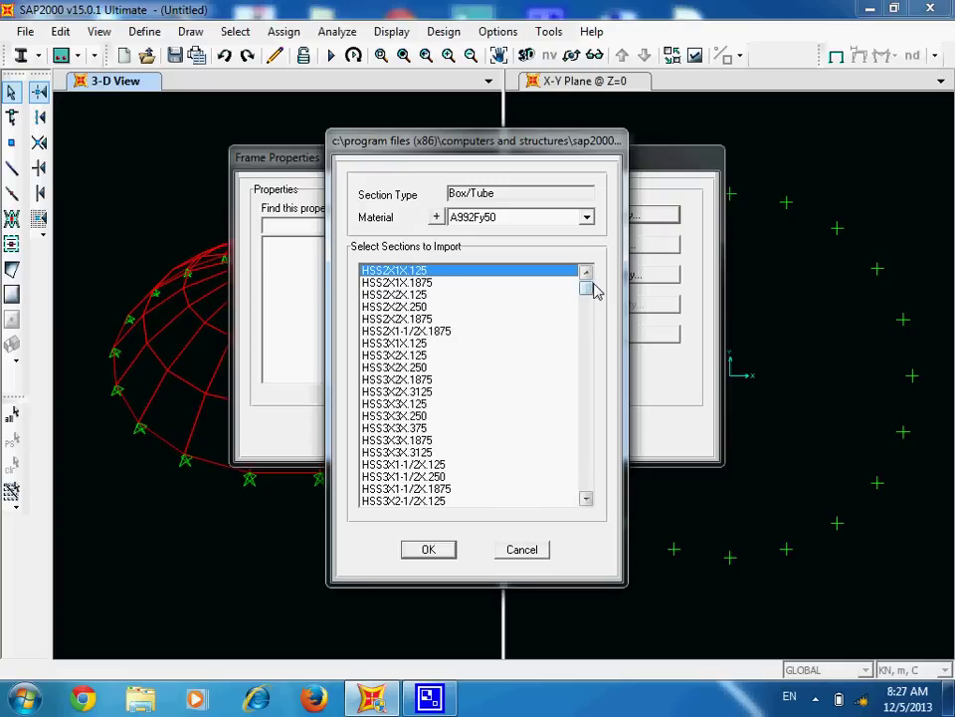
drag(591, 296, 580, 331)
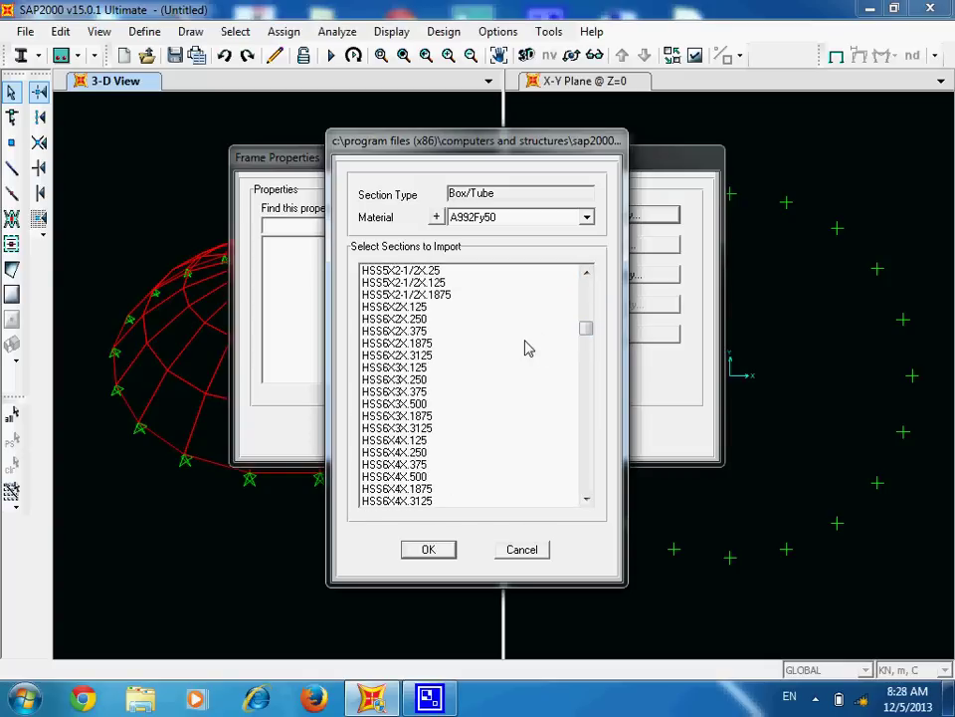
shift+click(418, 294)
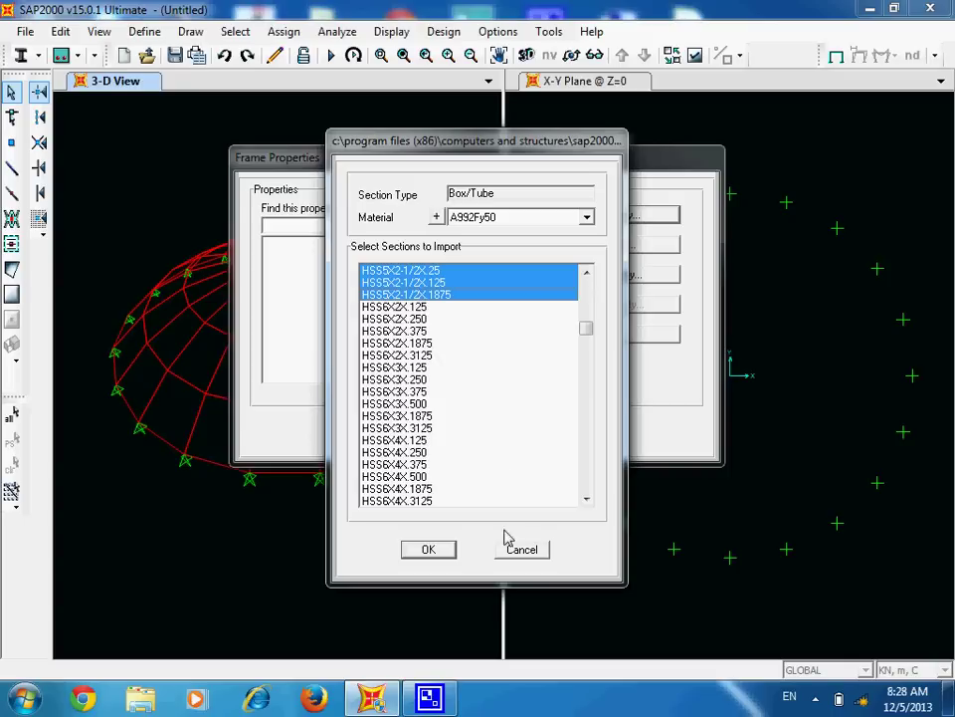
click(429, 554)
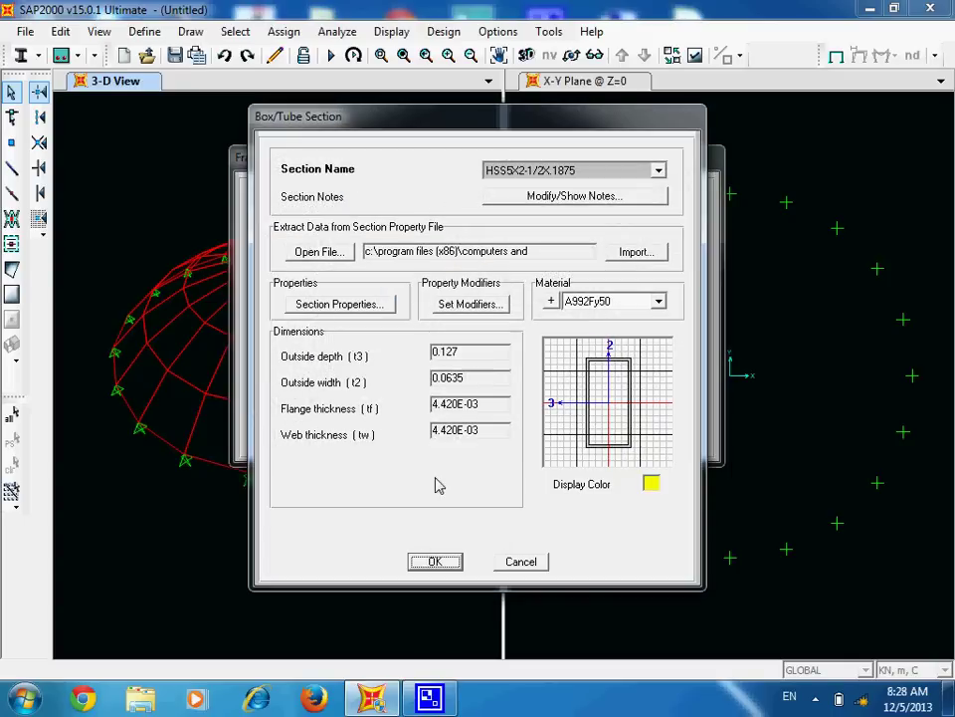
click(433, 561)
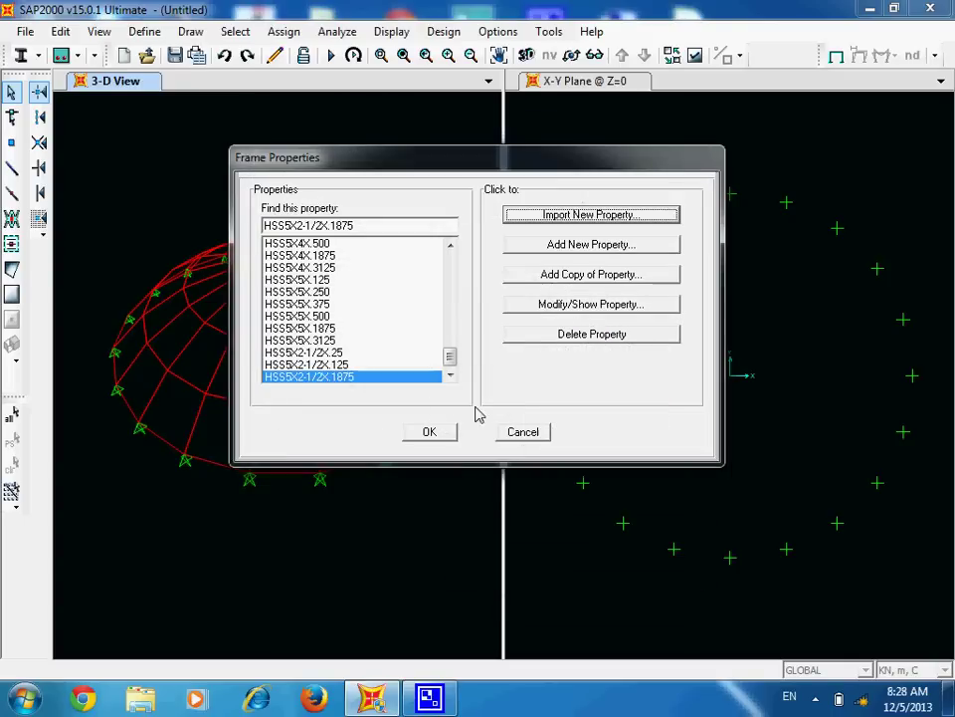
Add a steel auto select list containing all the imported HSS tube sections and accept the frame properties.
click(572, 249)
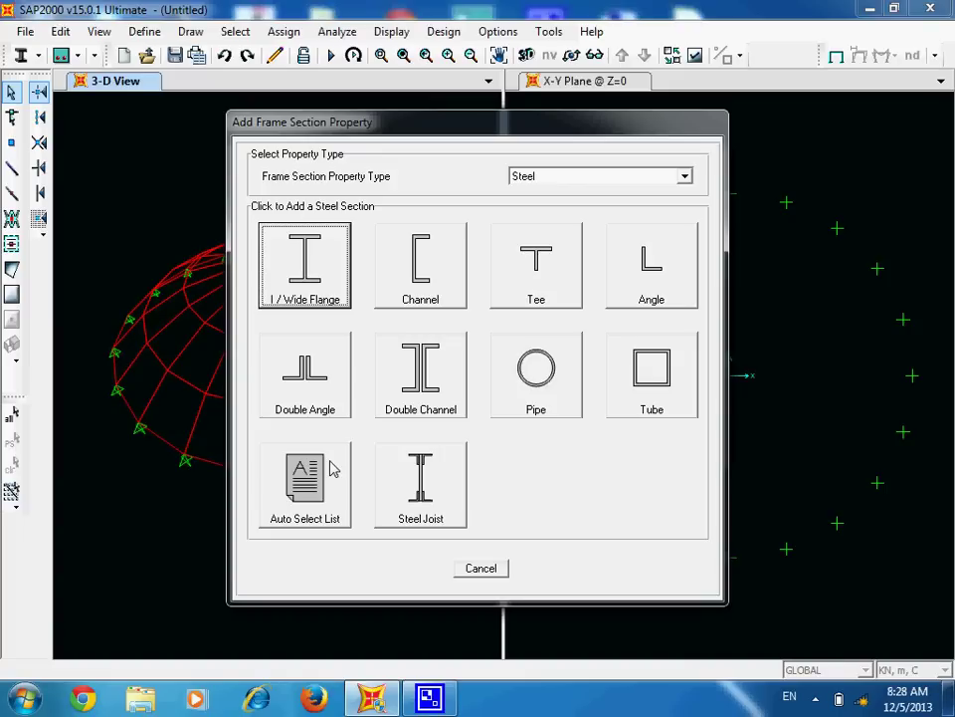
click(297, 489)
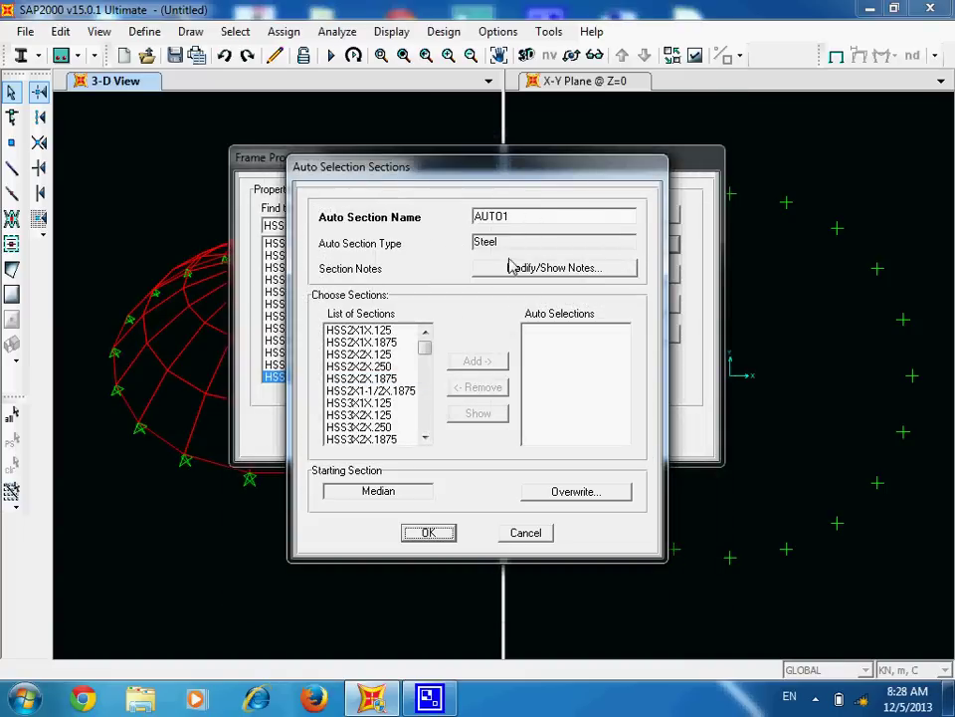
click(387, 332)
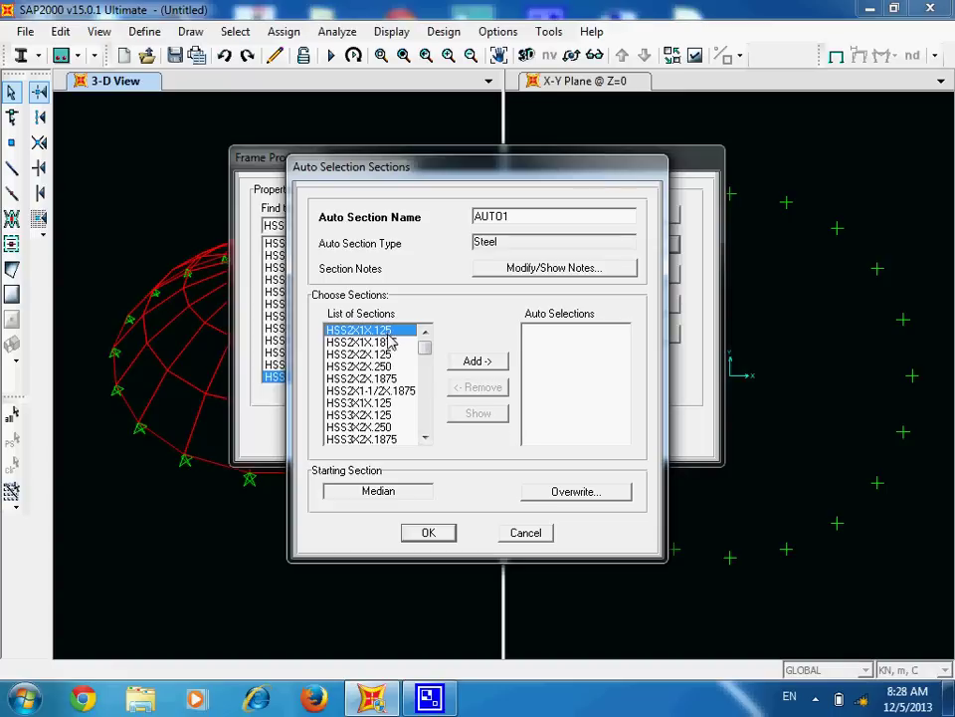
drag(426, 362, 429, 448)
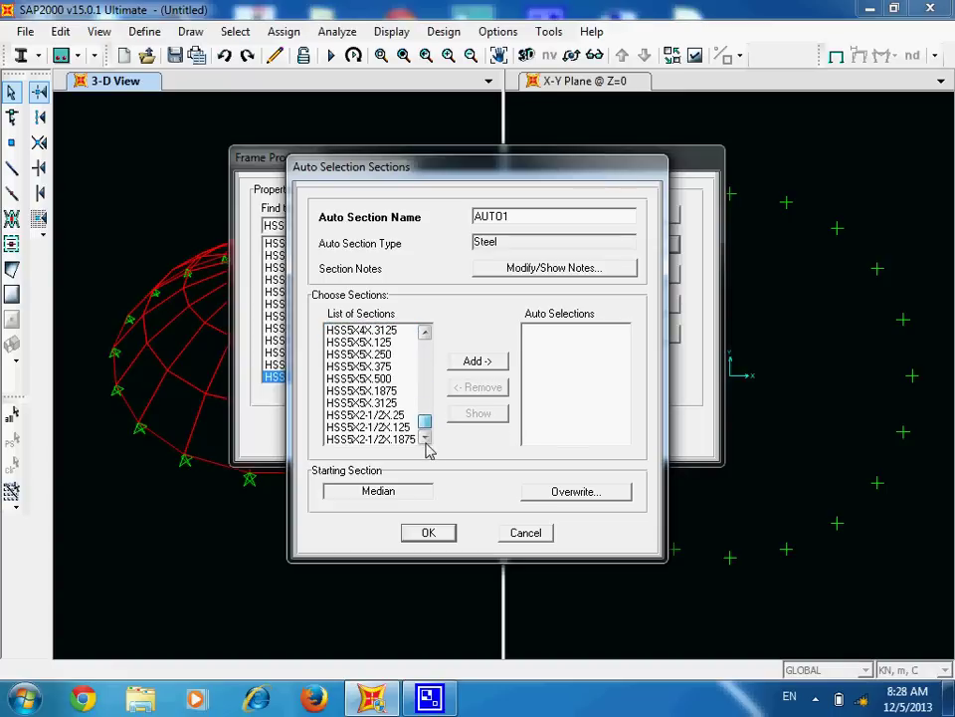
shift+click(371, 438)
click(467, 364)
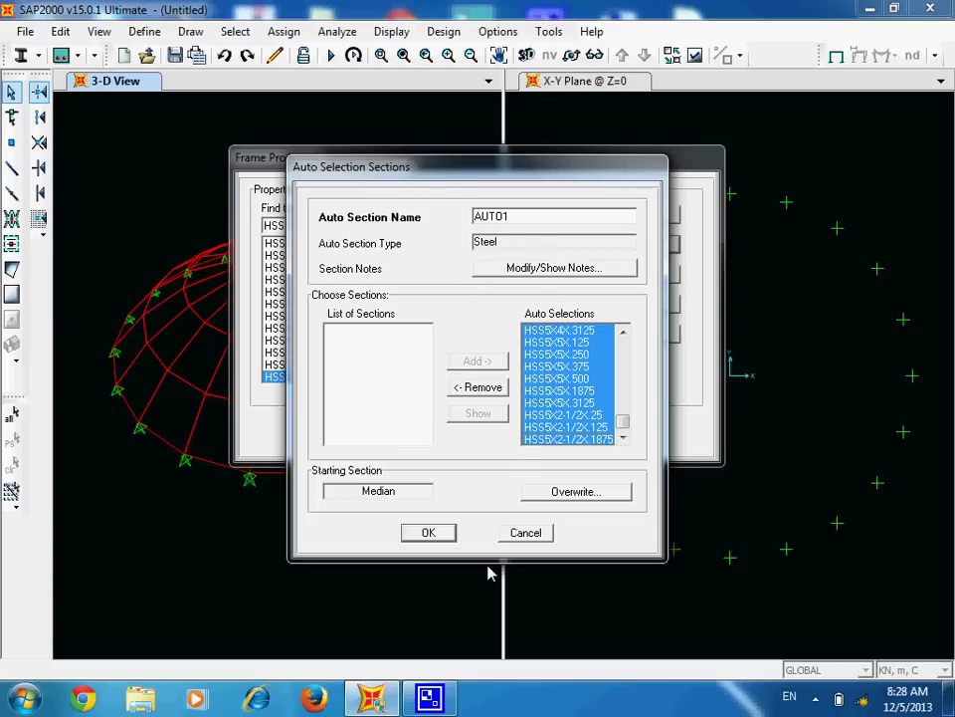
click(430, 534)
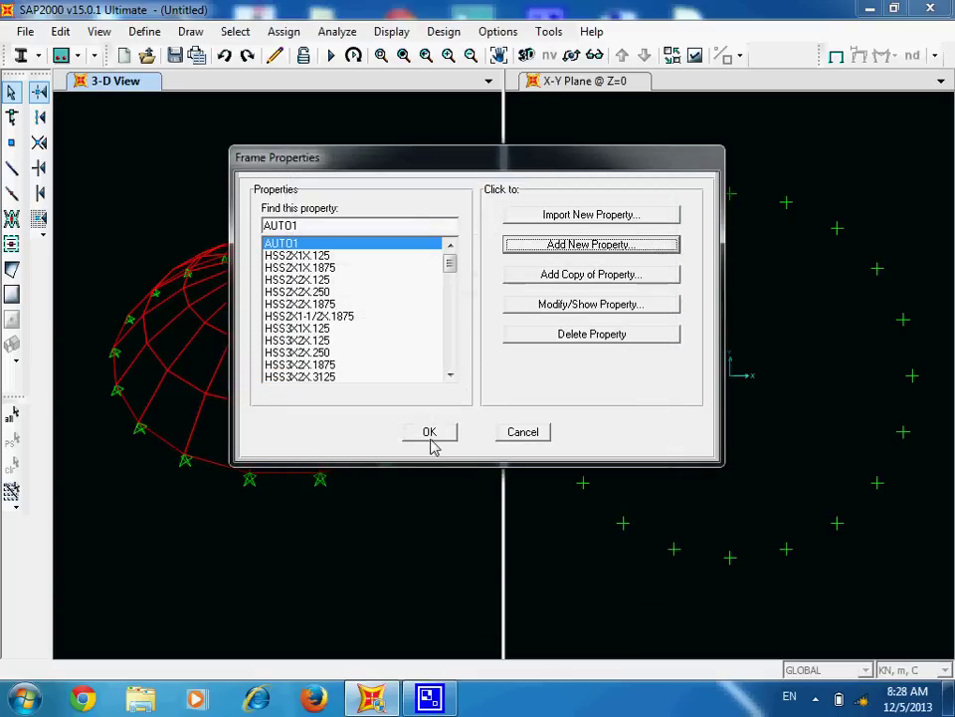
click(429, 432)
scroll(293, 450, down, 3)
scroll(292, 450, up, 3)
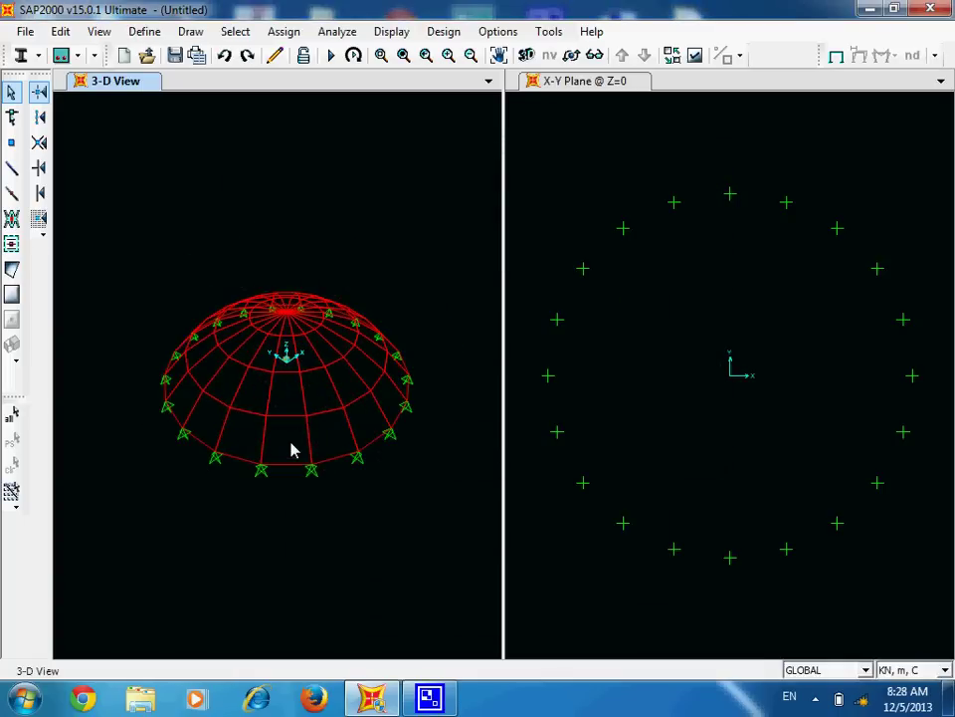
Select the whole dome and assign the area section None to all its shell areas.
drag(453, 208, 73, 553)
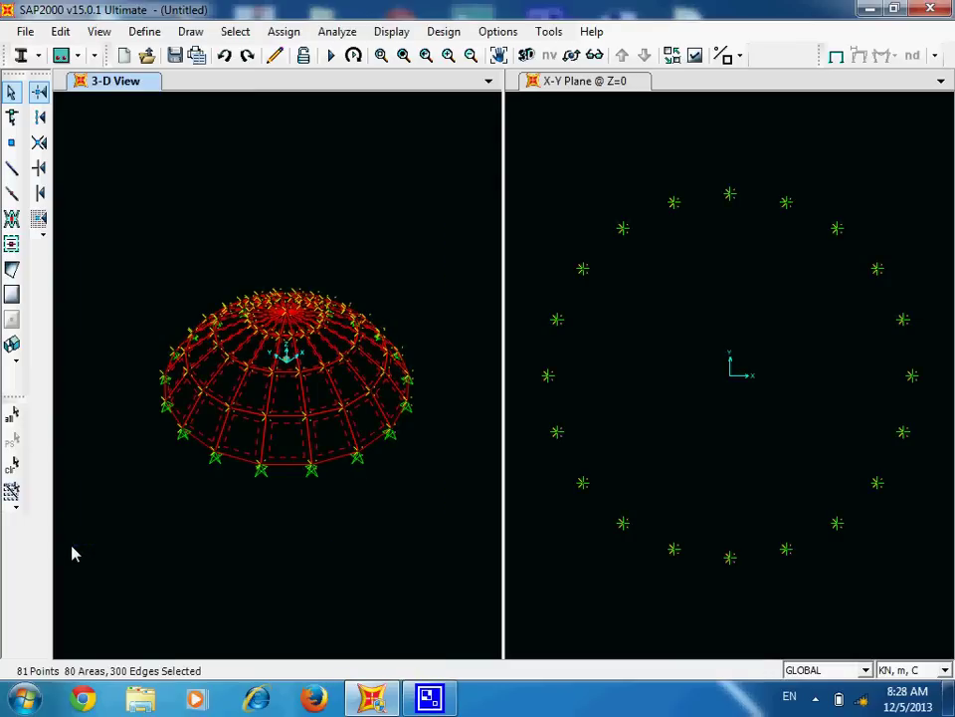
click(285, 32)
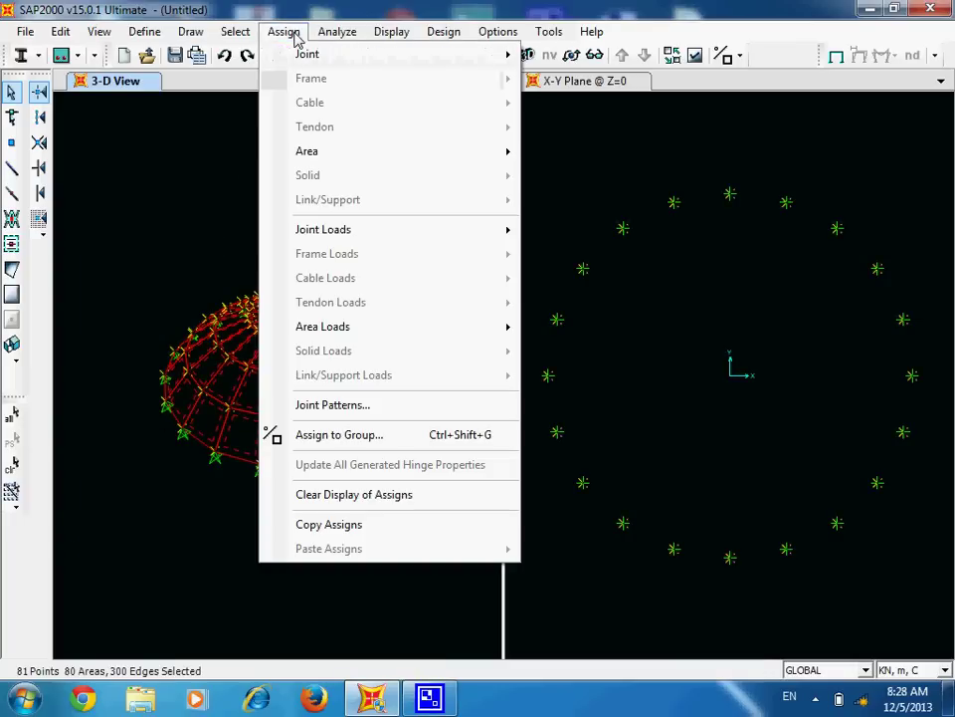
mouse_move(295, 153)
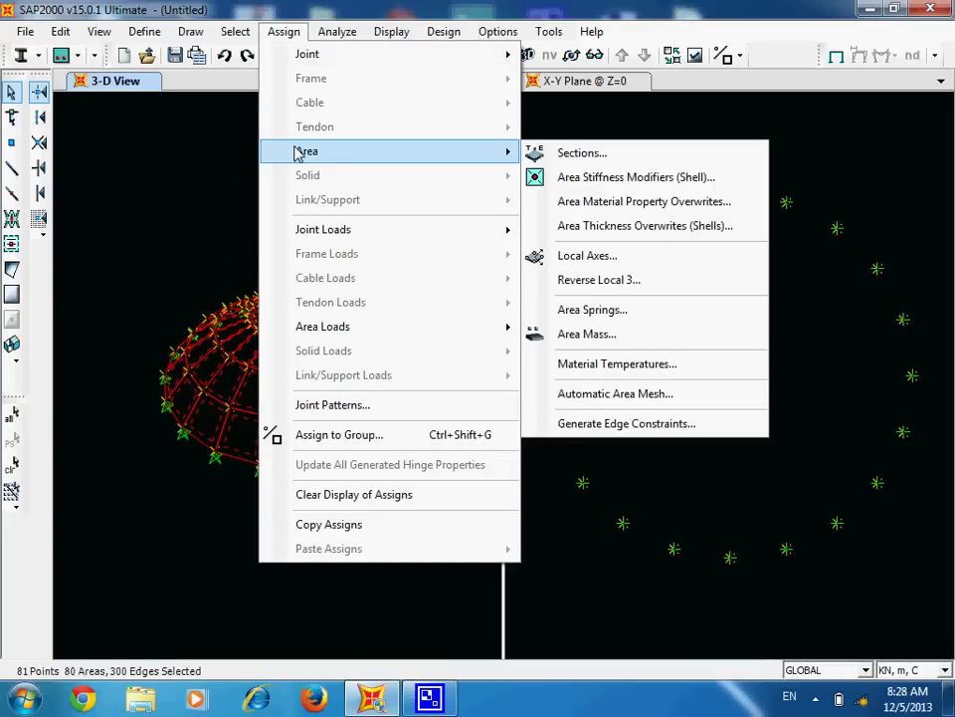
click(615, 163)
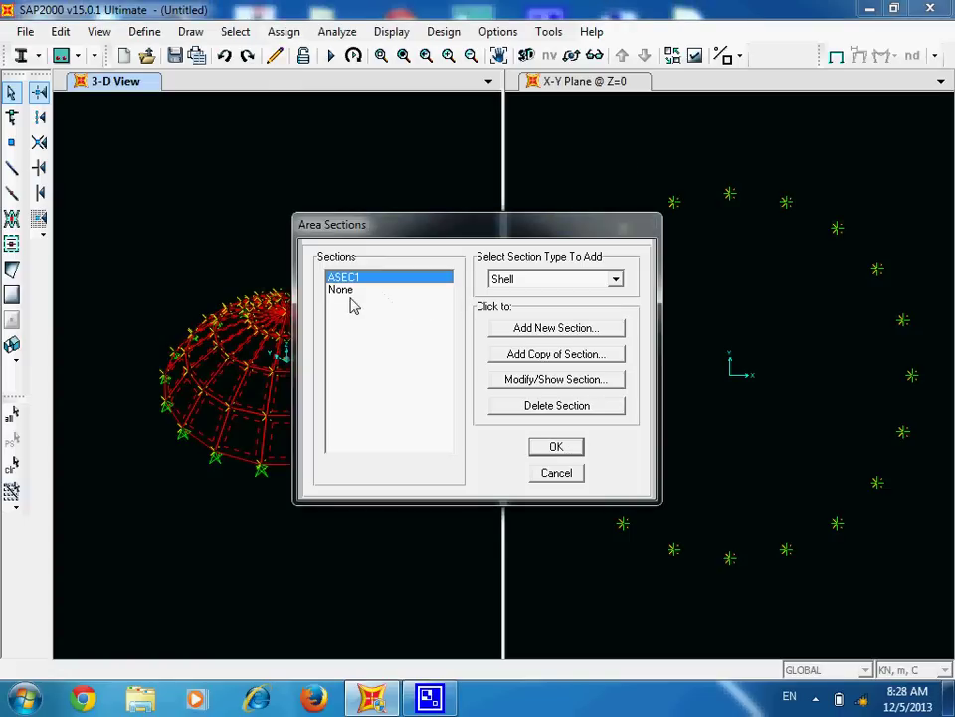
click(351, 291)
click(556, 447)
scroll(199, 393, up, 6)
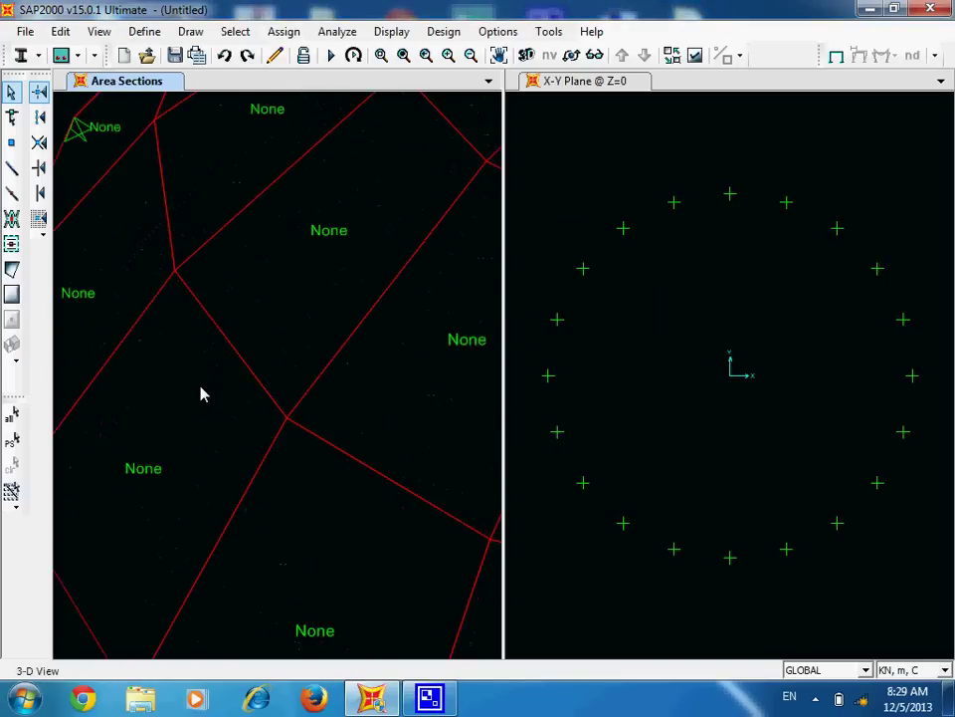
scroll(222, 353, down, 6)
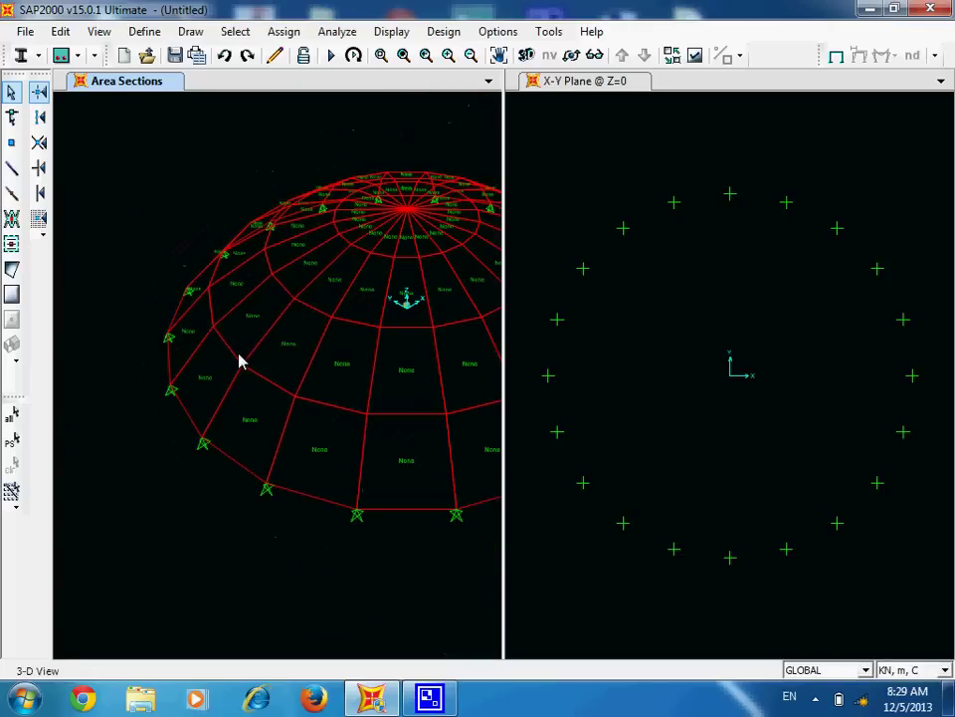
Draw one meridian rib of straight AUTO1 frames with continuous moment releases from a base support through each ring joint to the apex.
middle_drag(338, 468, 320, 414)
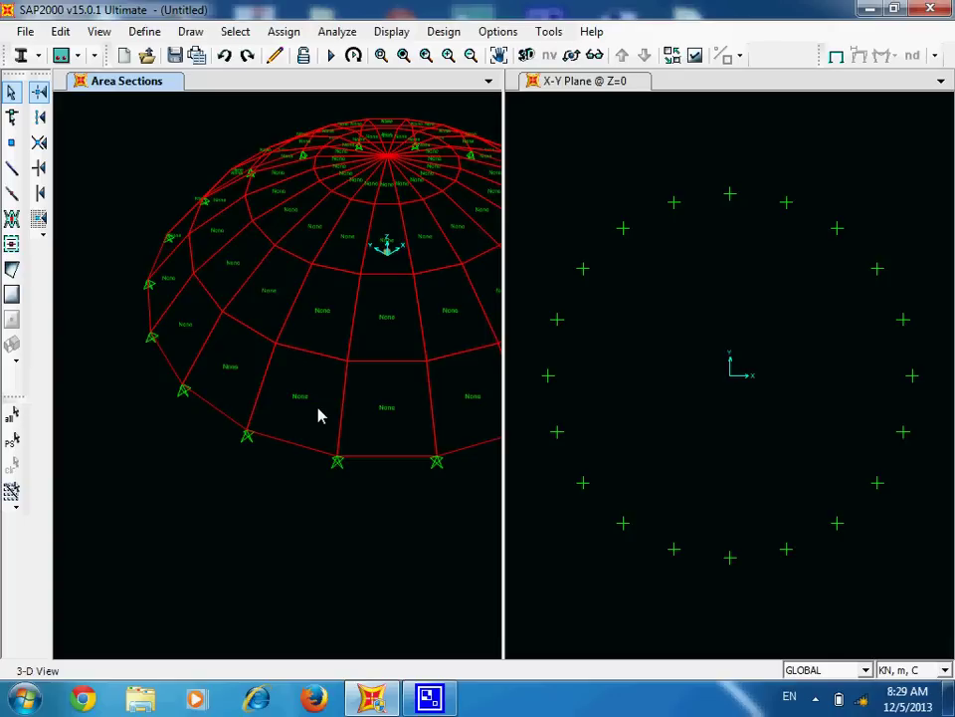
click(13, 171)
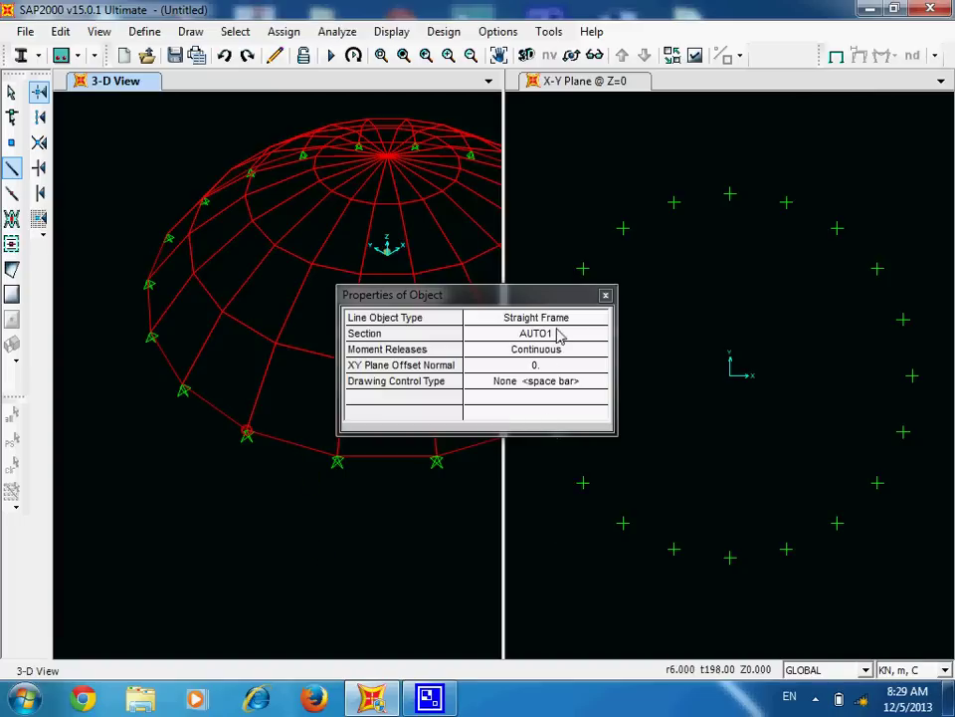
drag(486, 296, 618, 306)
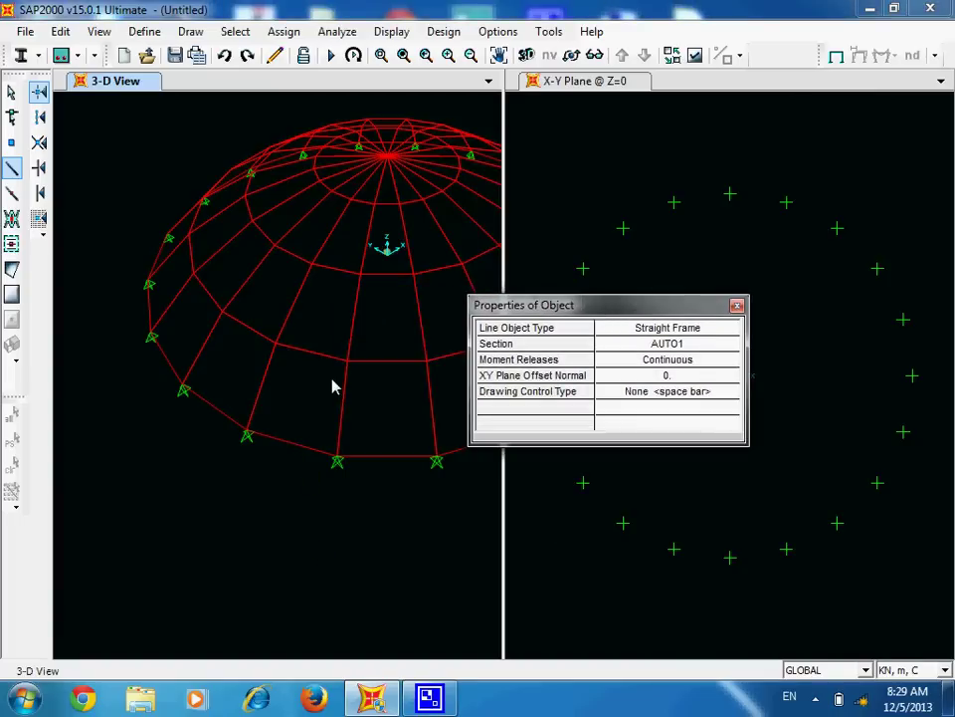
click(248, 434)
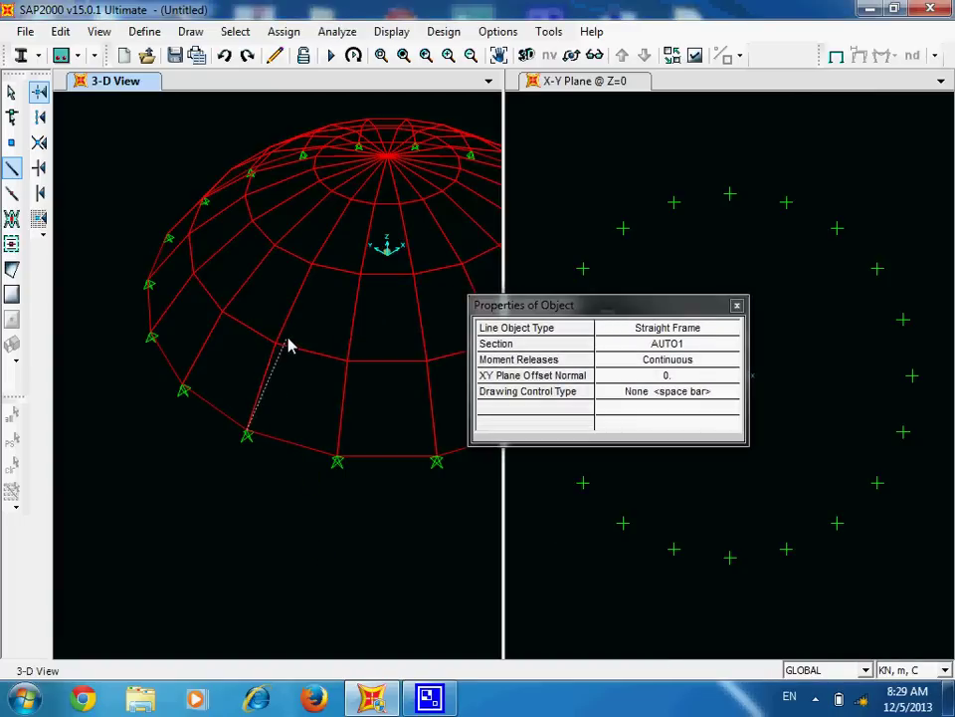
click(275, 343)
click(315, 252)
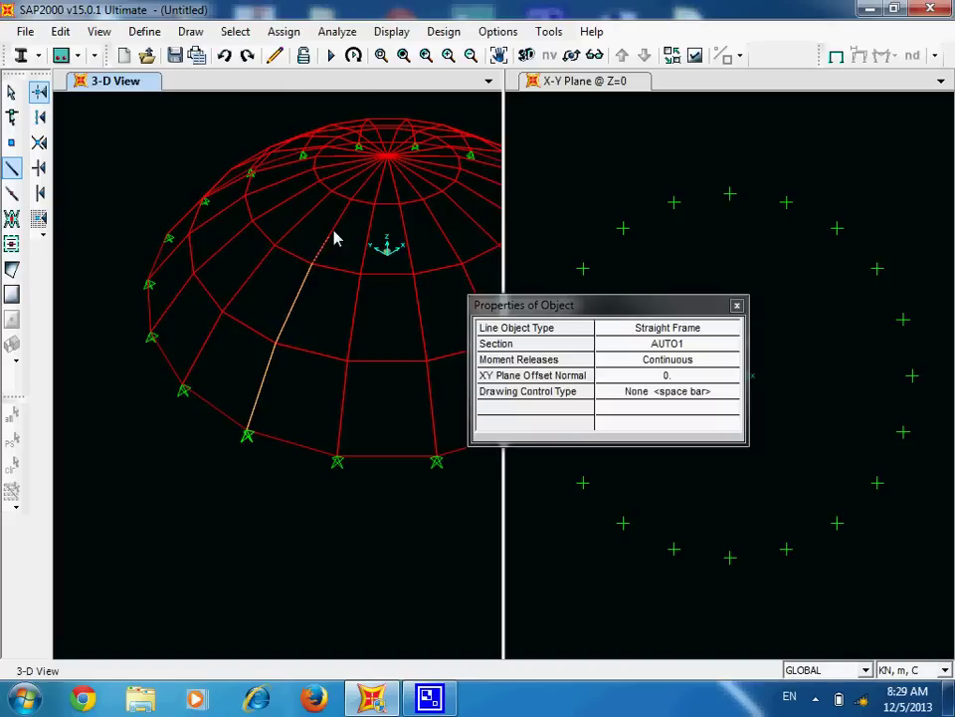
click(389, 162)
Draw pinned AUTO1 frames from the rib to the adjacent meridian along the three rings above the base.
click(689, 363)
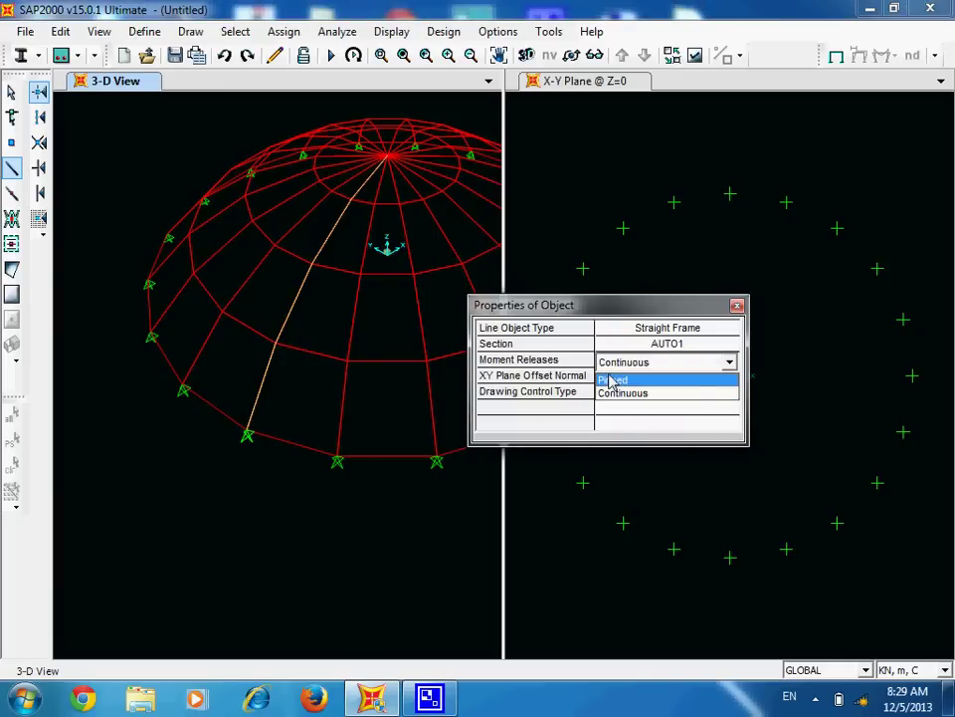
click(612, 379)
click(276, 345)
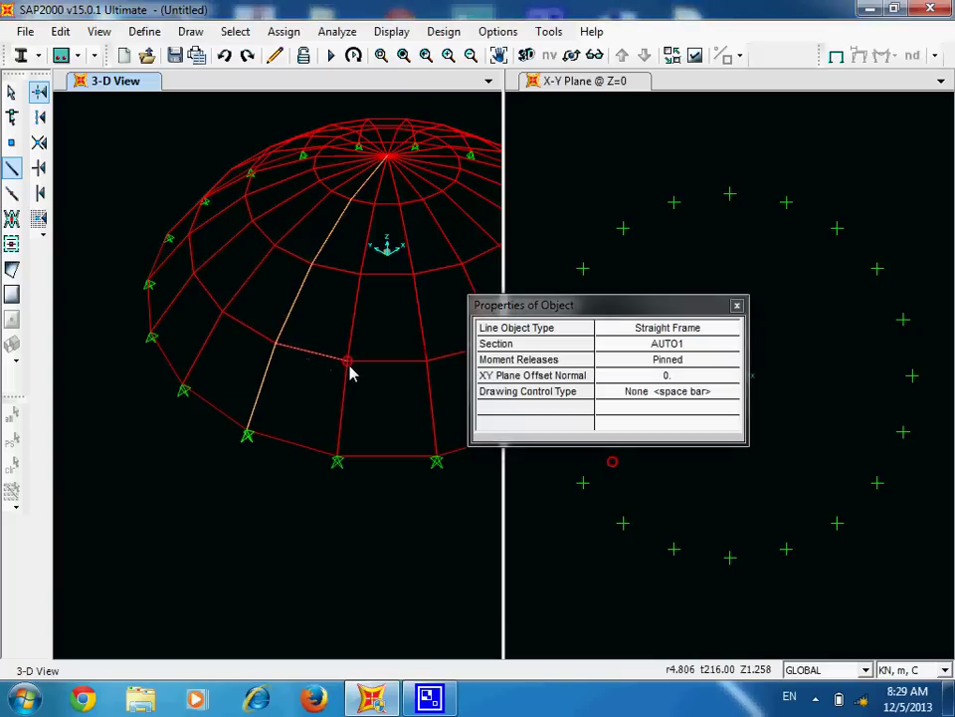
click(347, 363)
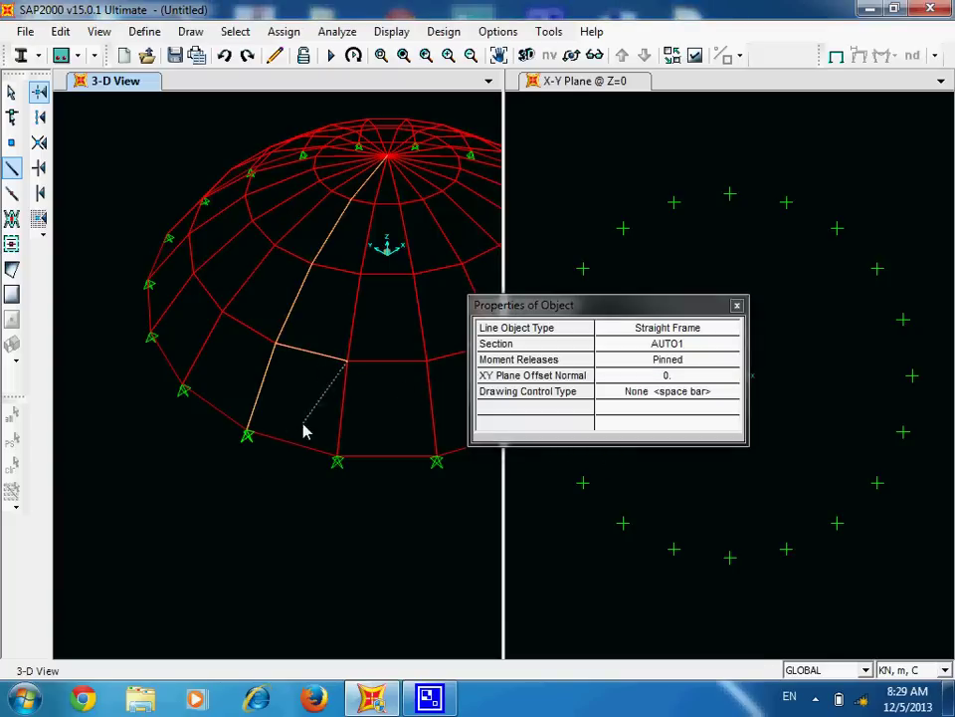
key(Escape)
click(313, 266)
click(360, 274)
click(348, 203)
click(375, 214)
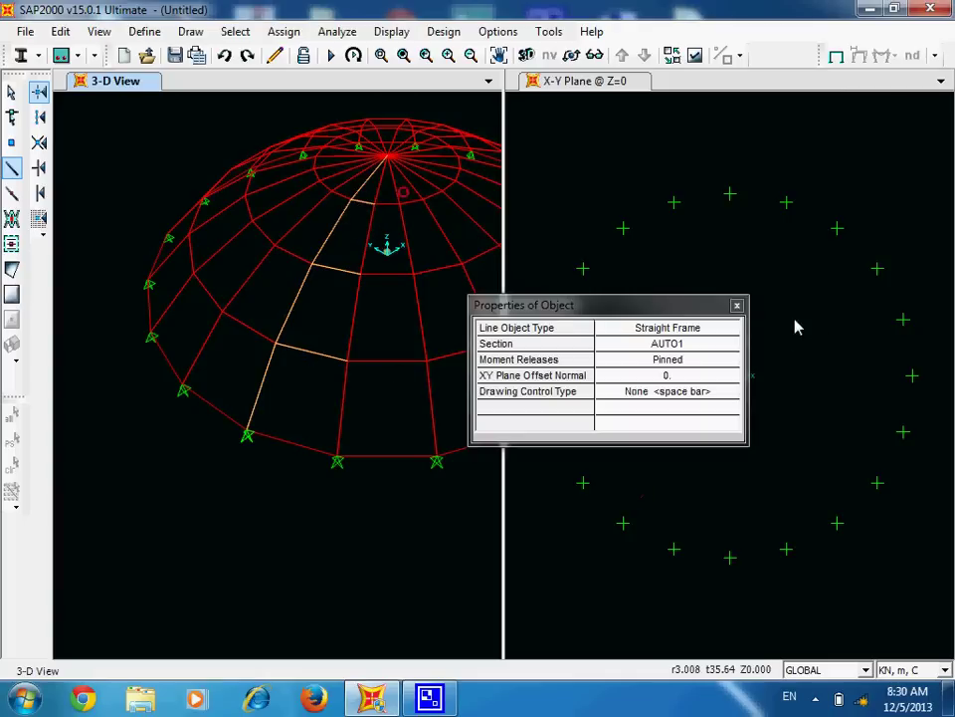
Close the object properties and show frame releases in the 3-D view to inspect the pinned ring members.
click(736, 306)
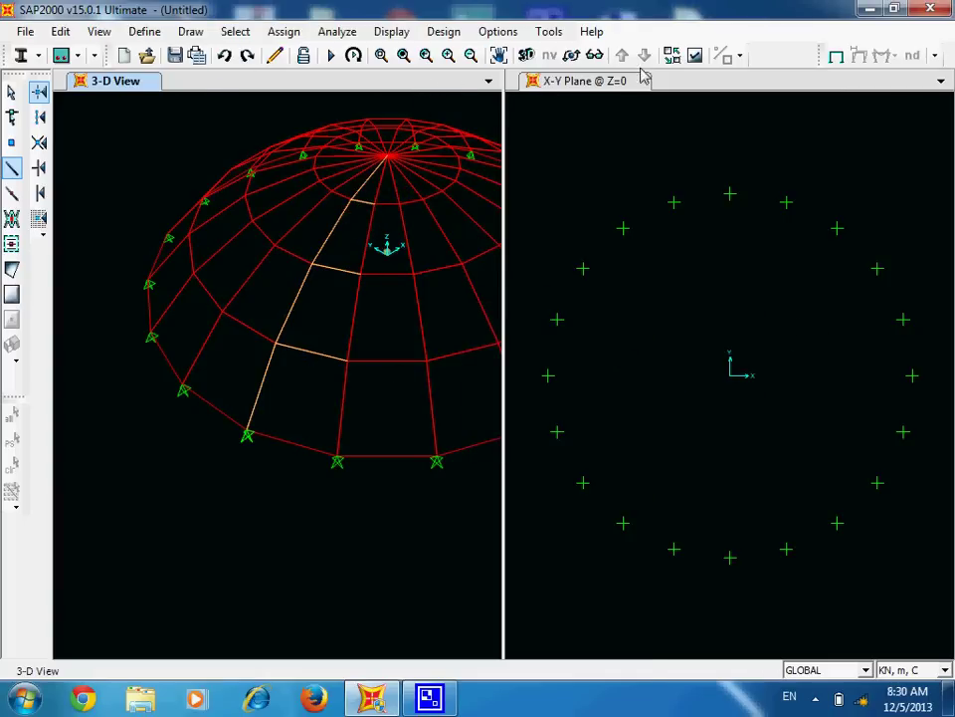
click(694, 57)
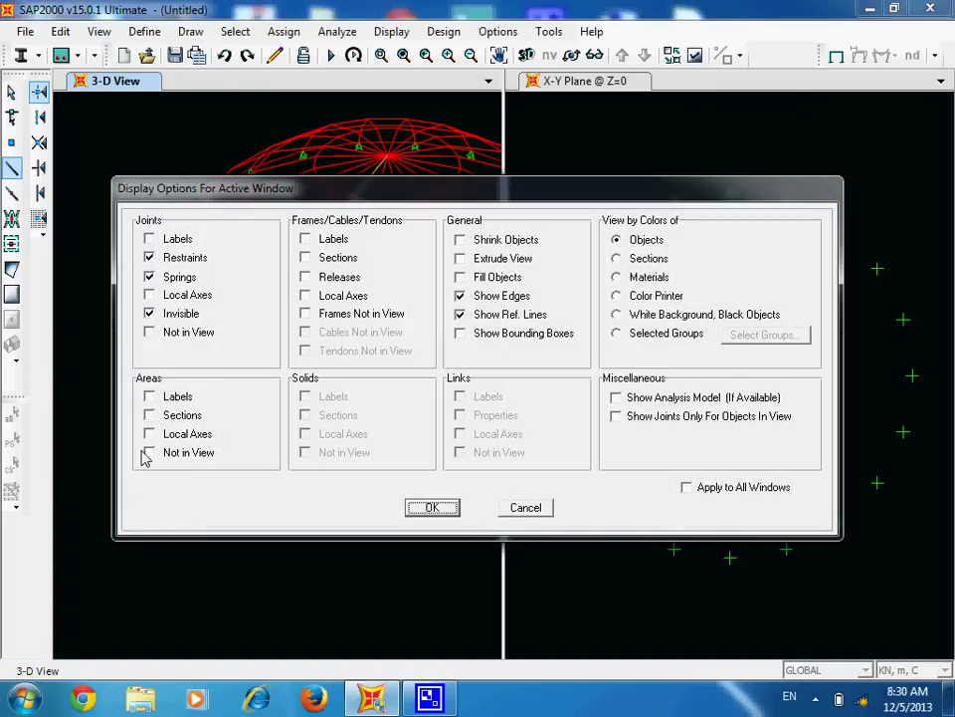
click(336, 279)
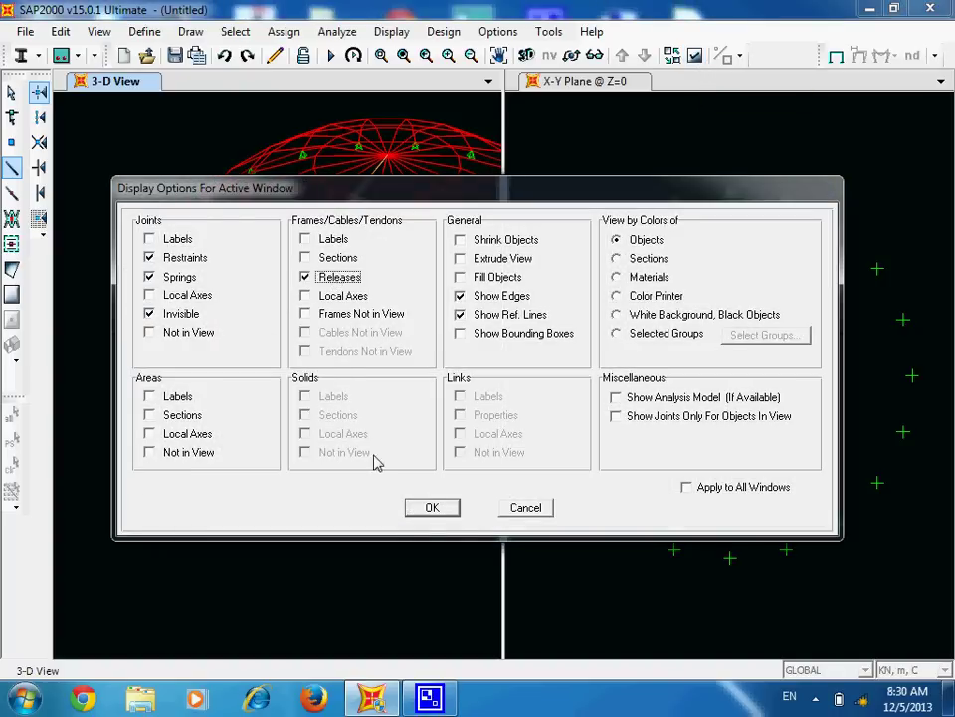
click(425, 509)
scroll(165, 323, up, 5)
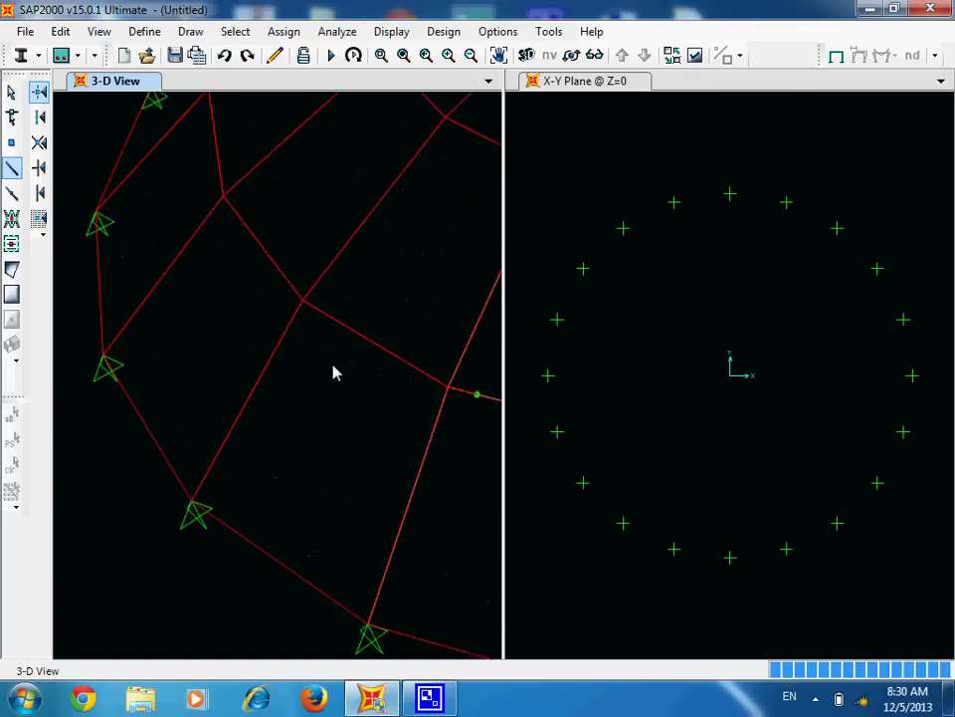
scroll(446, 379, down, 1)
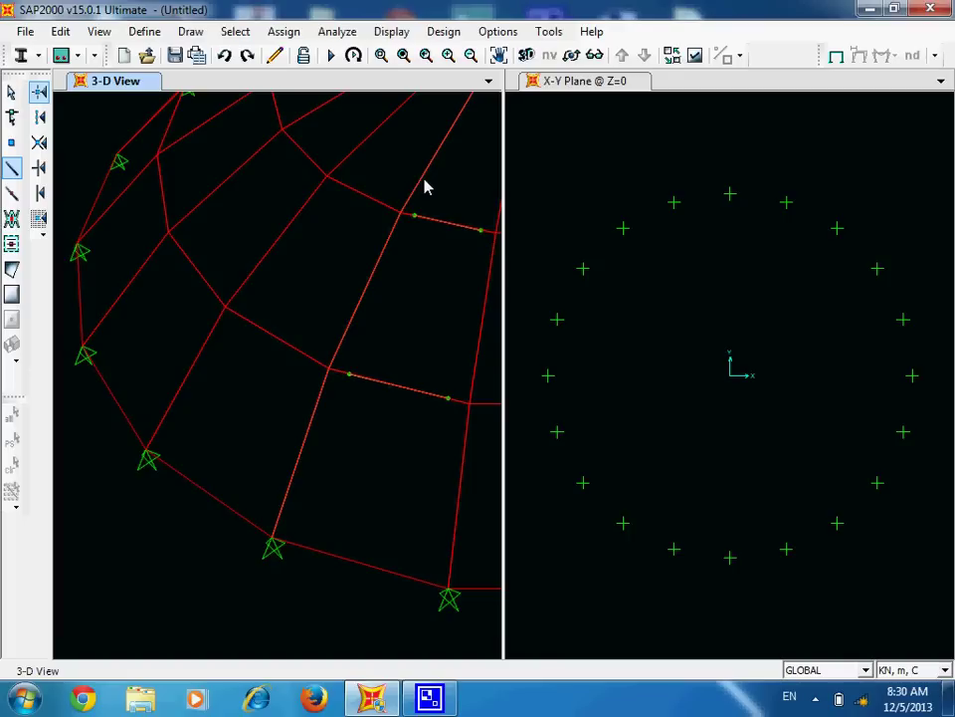
scroll(292, 339, down, 4)
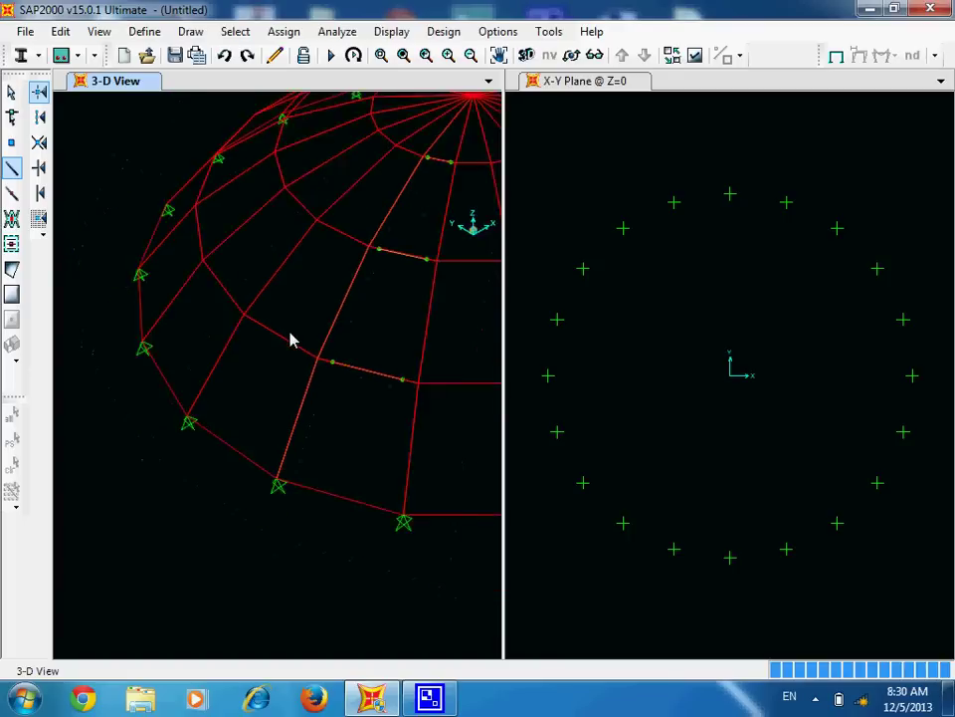
Select all seven drawn frames, the four rib segments up to the apex and the three pinned ring members.
click(11, 92)
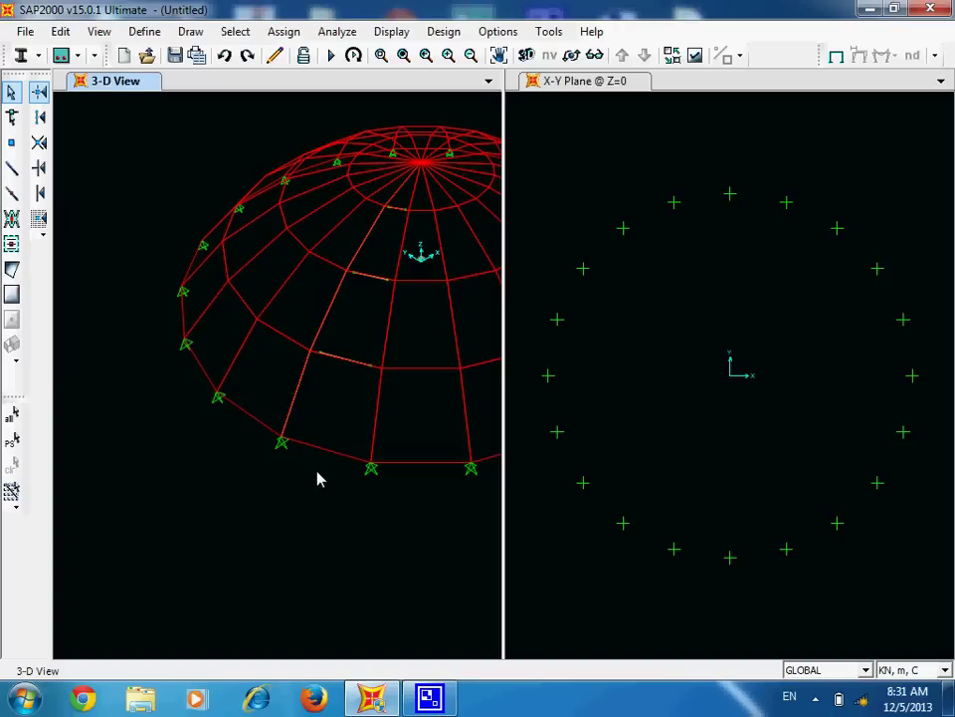
key(F3)
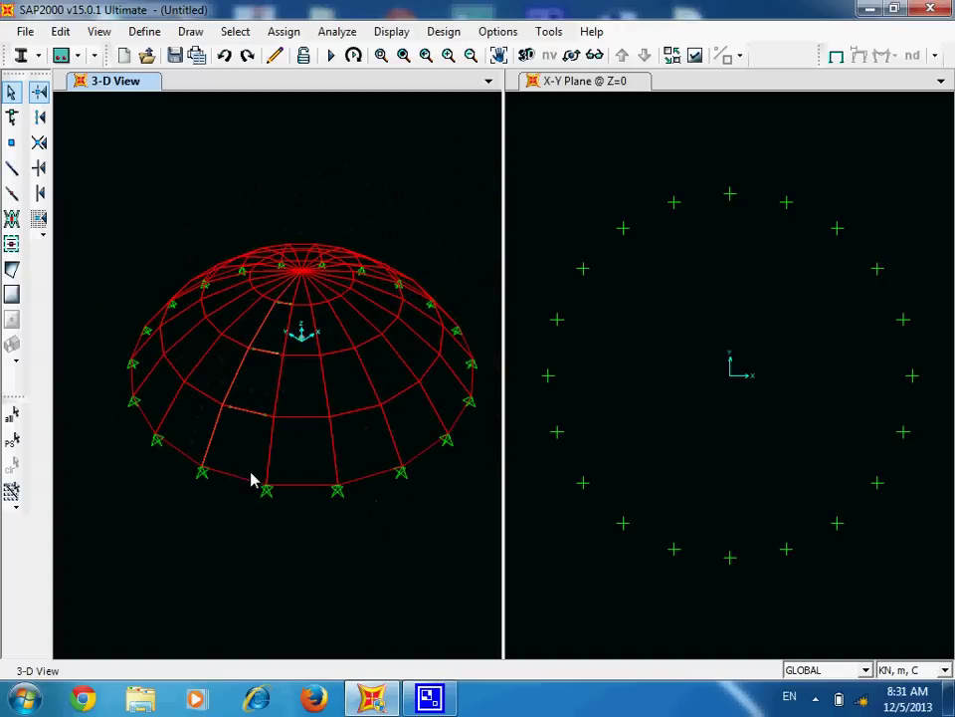
scroll(185, 458, up, 3)
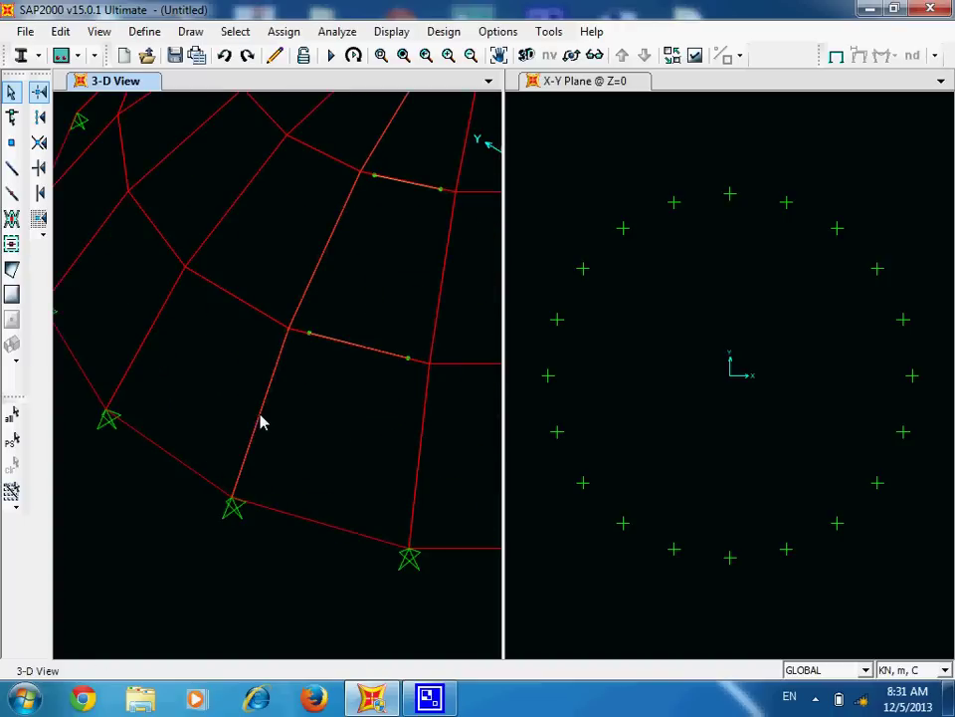
click(261, 422)
click(339, 347)
scroll(279, 444, down, 2)
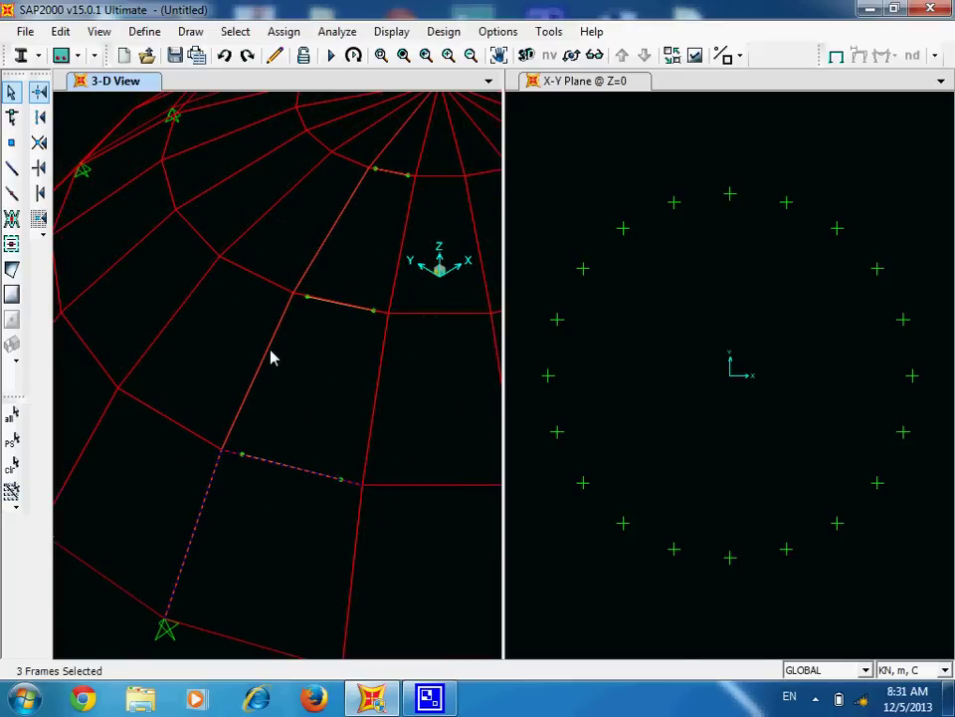
click(325, 260)
click(338, 278)
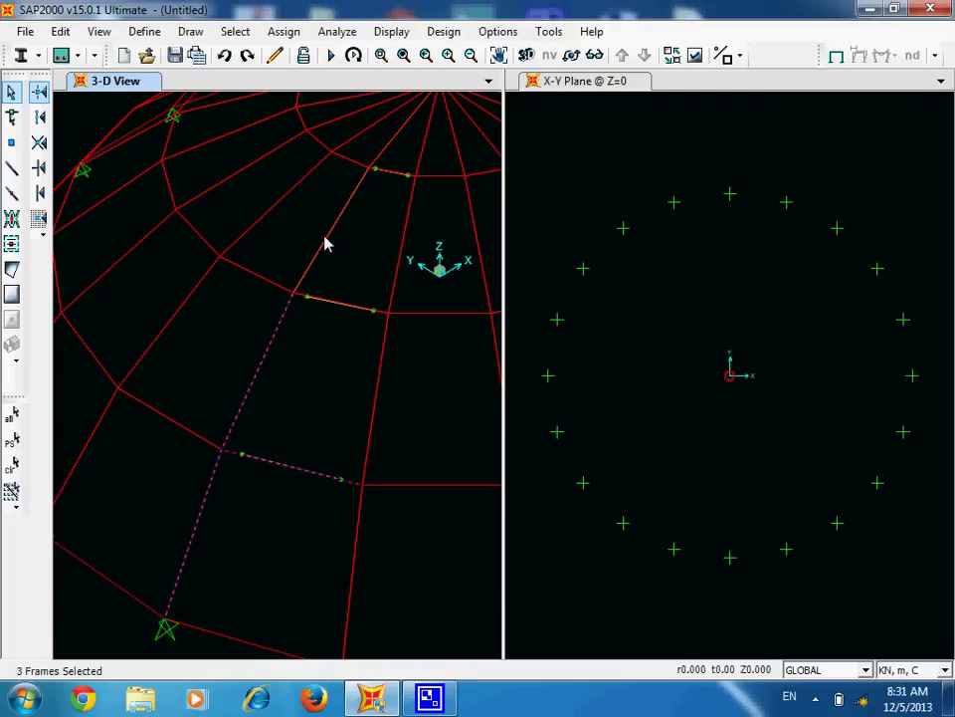
click(328, 244)
click(338, 301)
click(395, 178)
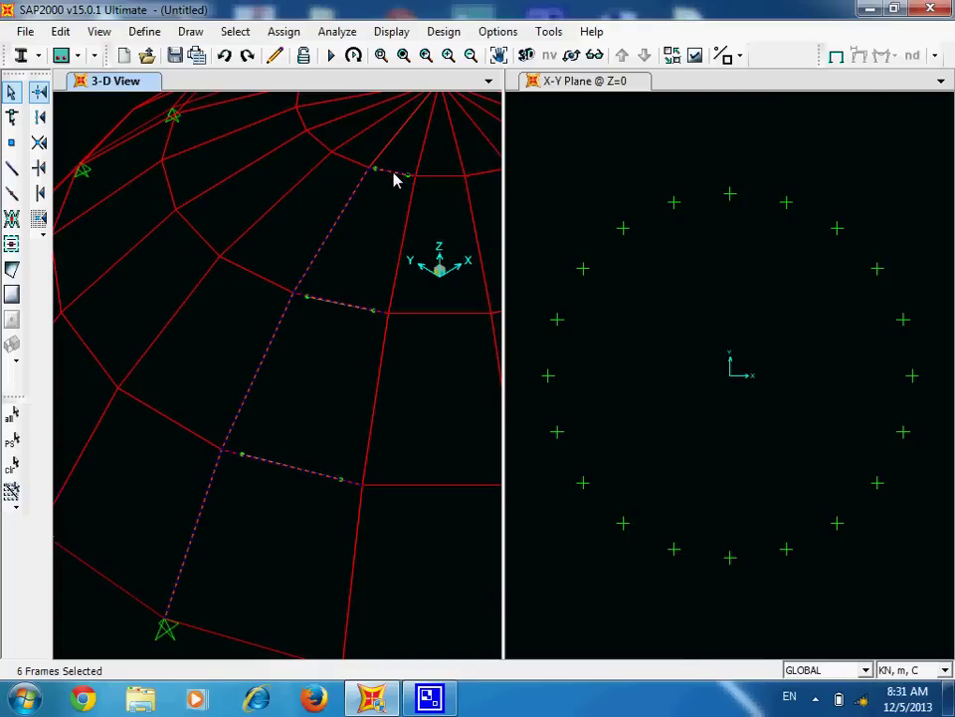
scroll(368, 220, down, 2)
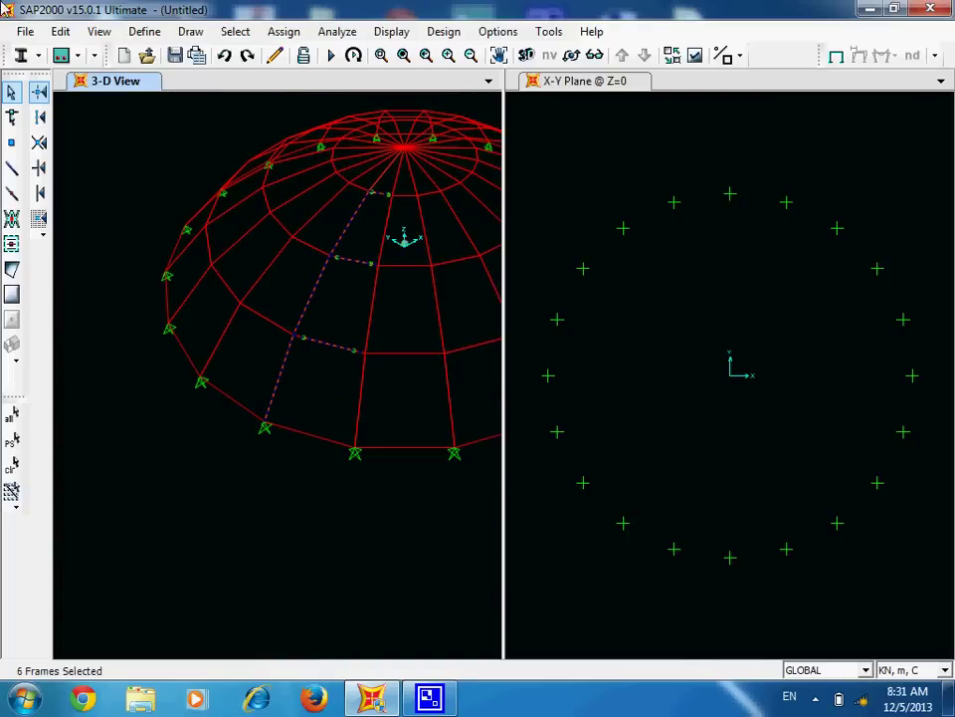
click(61, 31)
mouse_move(149, 290)
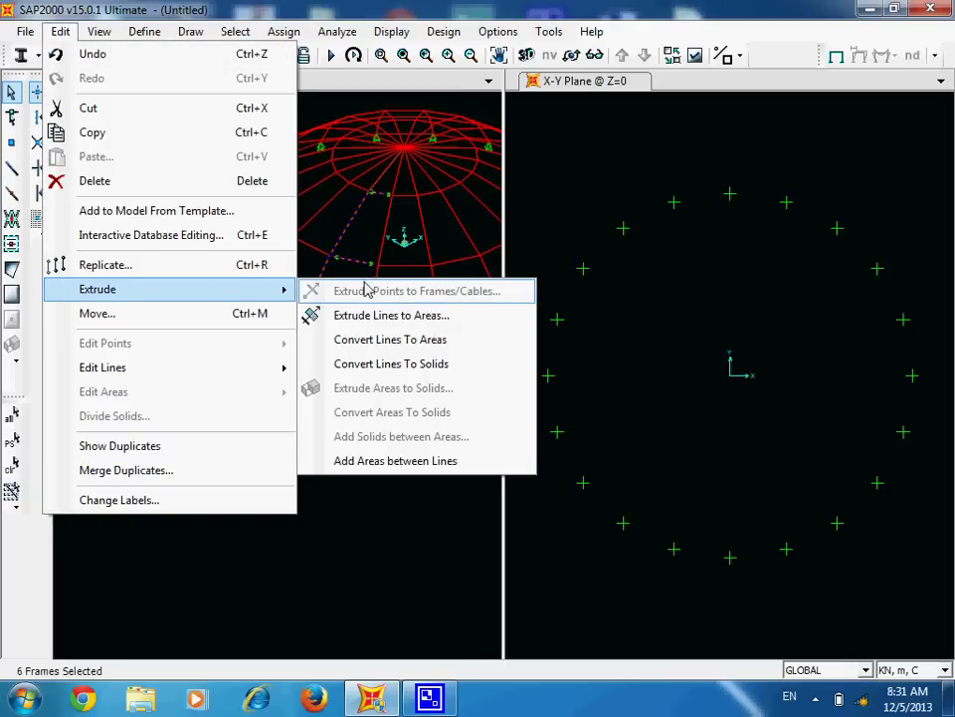
click(388, 185)
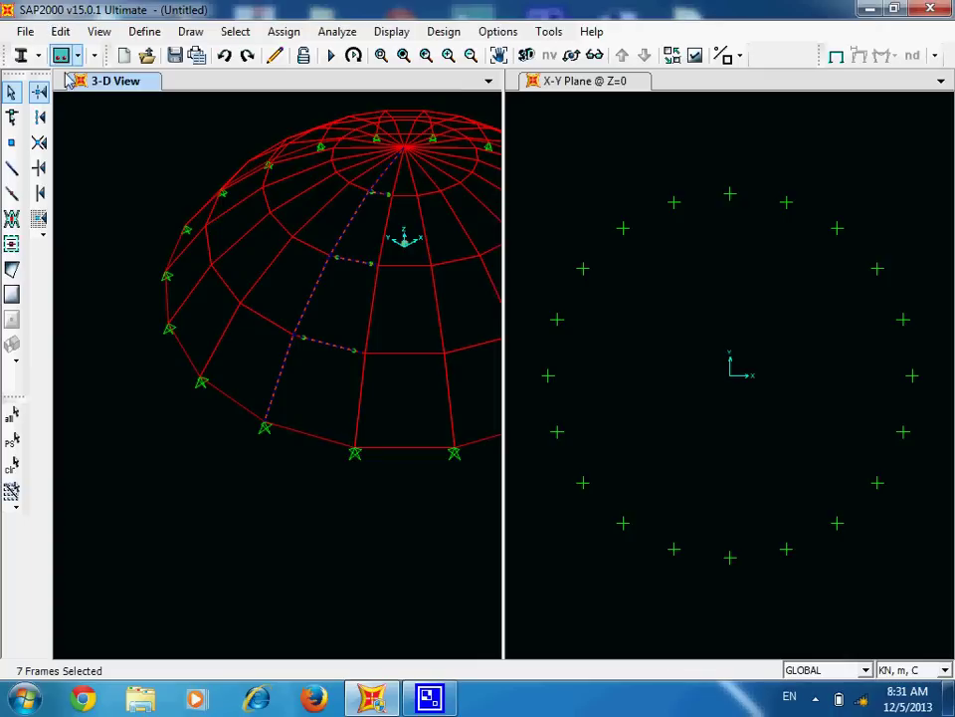
Replicate the selected rib and ring frames radially about a line parallel to Z through the origin, with 19 copies at 18 degrees.
click(61, 31)
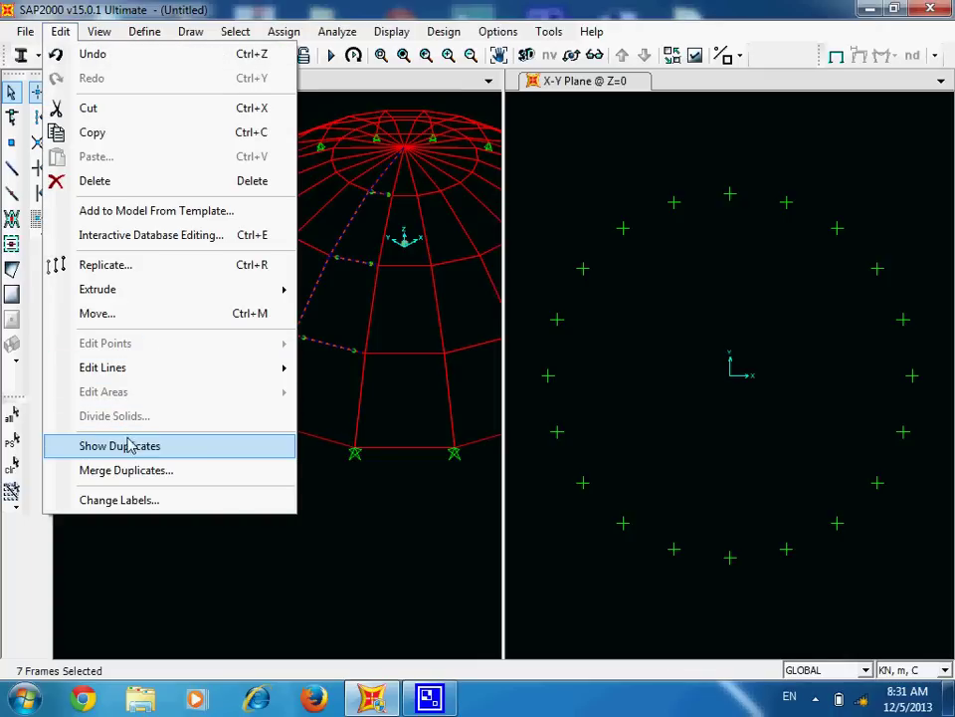
click(132, 265)
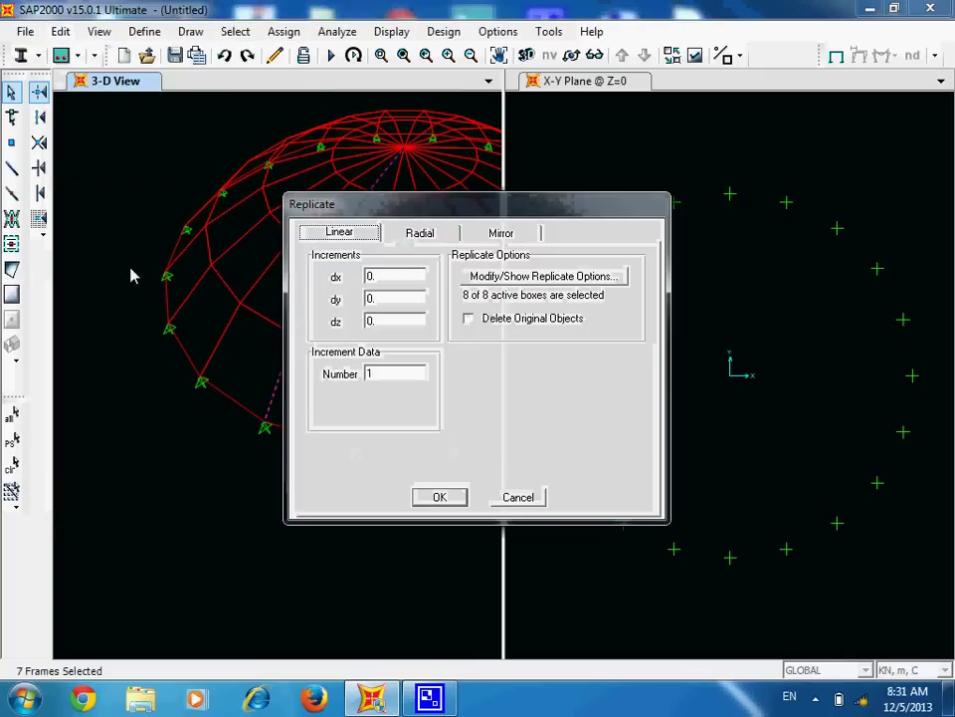
click(418, 233)
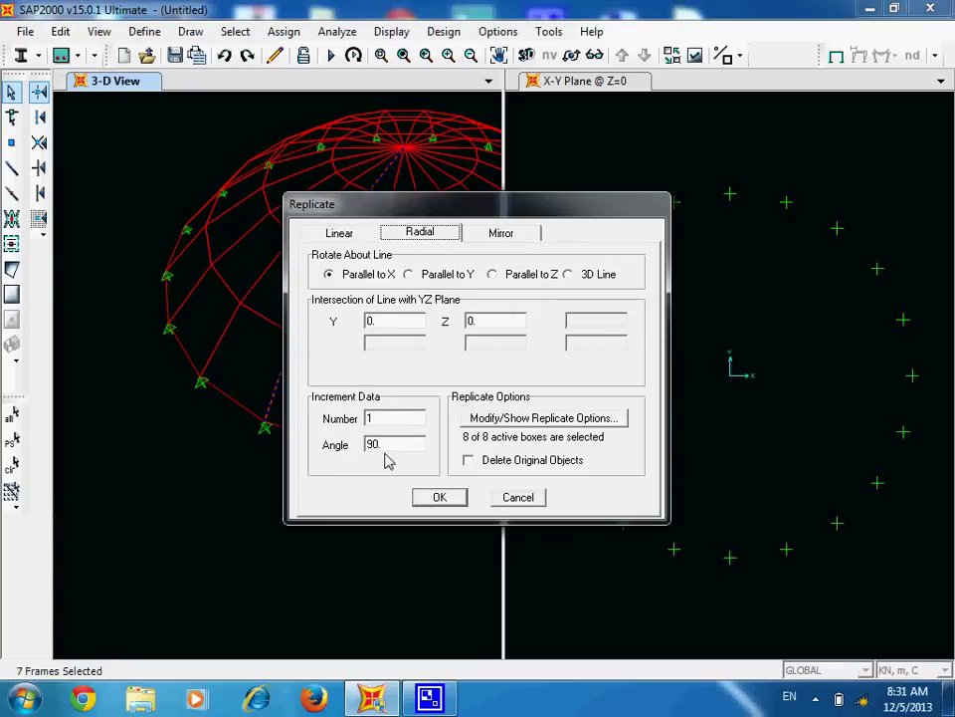
double_click(393, 422)
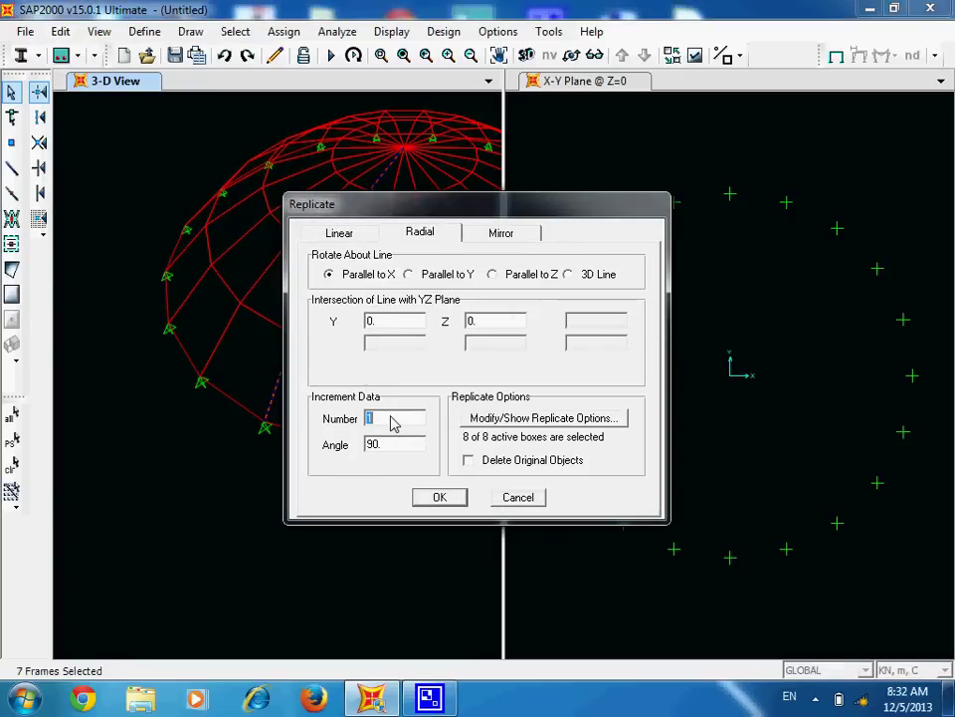
text(19)
double_click(390, 451)
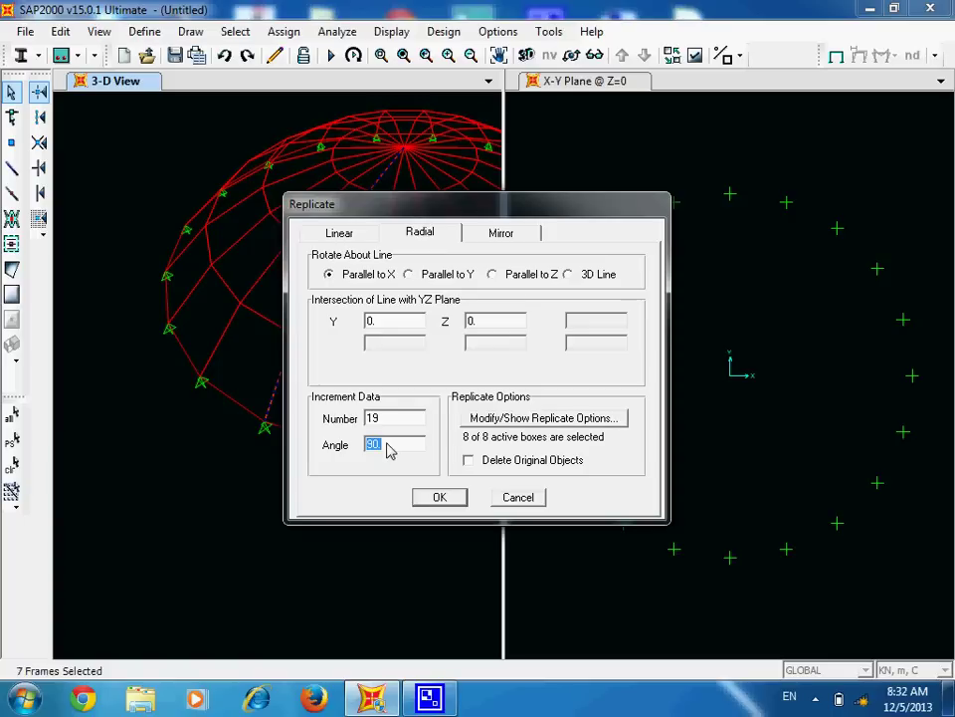
text(18)
click(495, 273)
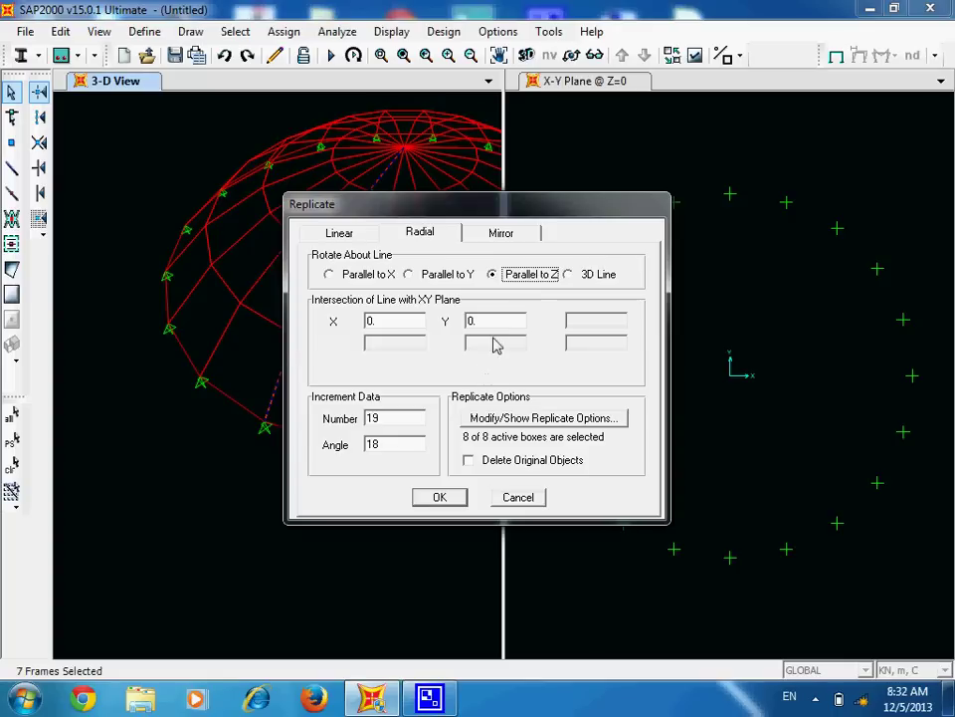
click(441, 498)
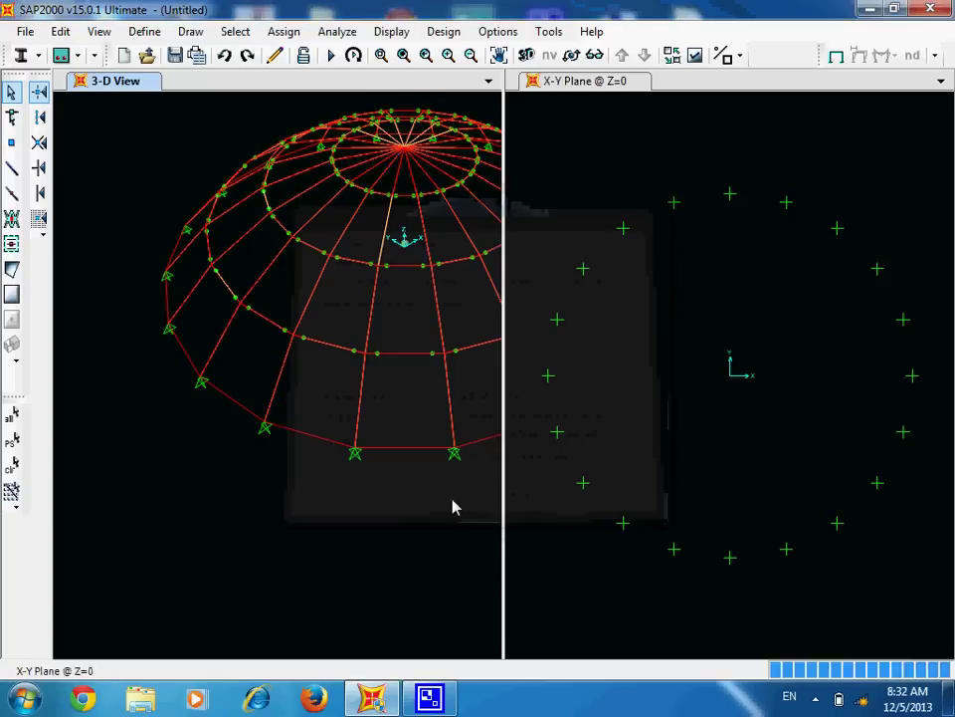
Show frame section names in the 3-D view and inspect the replicated ribs and ring members.
scroll(242, 391, up, 4)
scroll(242, 391, down, 4)
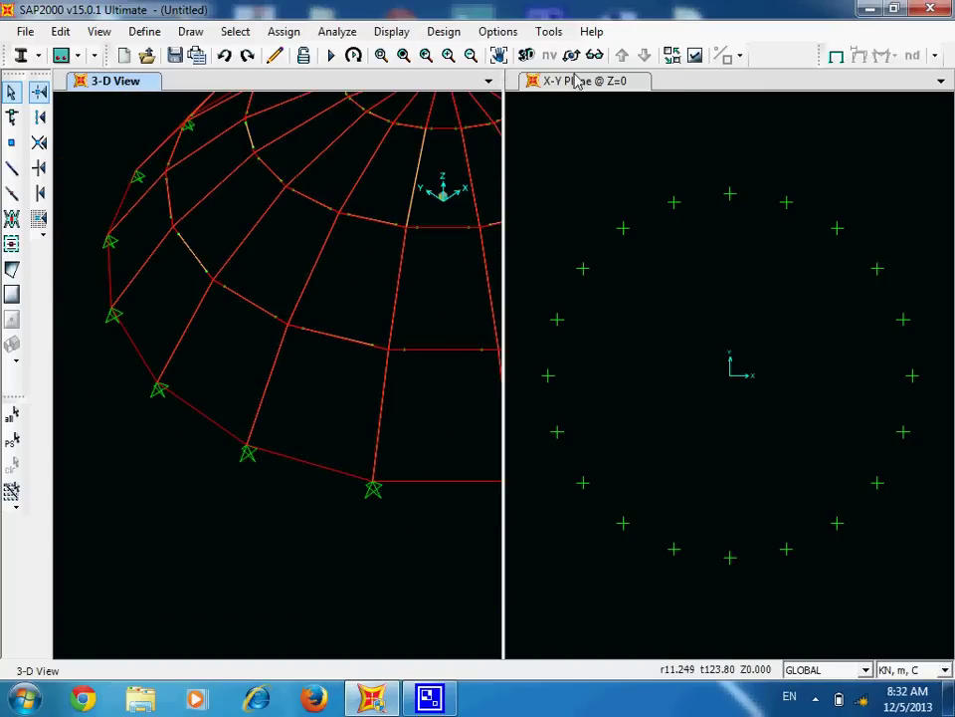
click(695, 57)
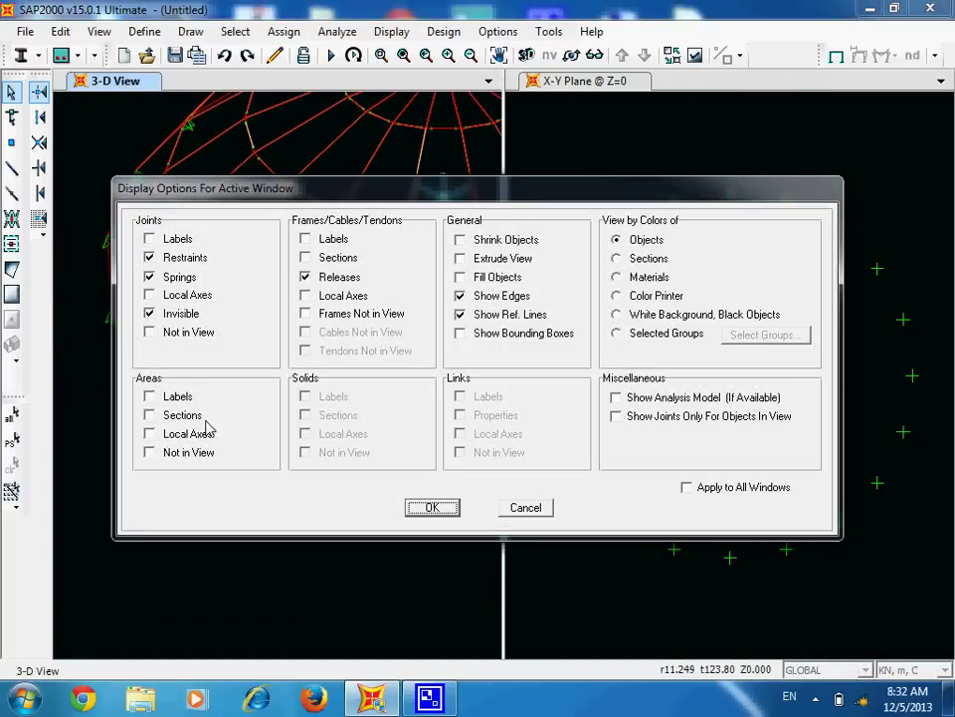
click(337, 261)
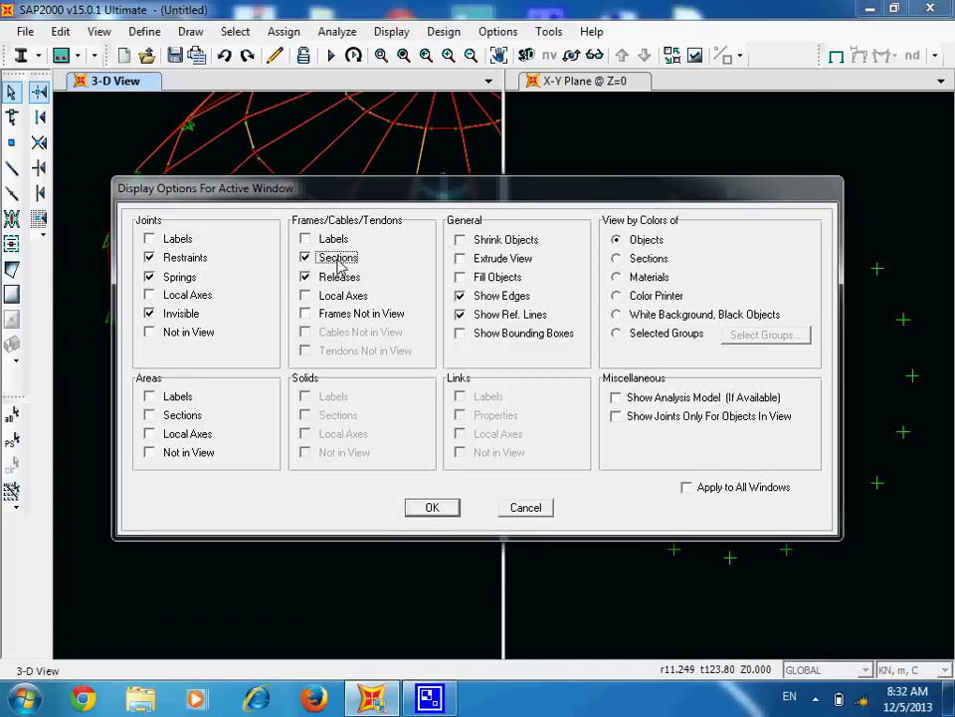
click(432, 506)
scroll(231, 451, up, 1)
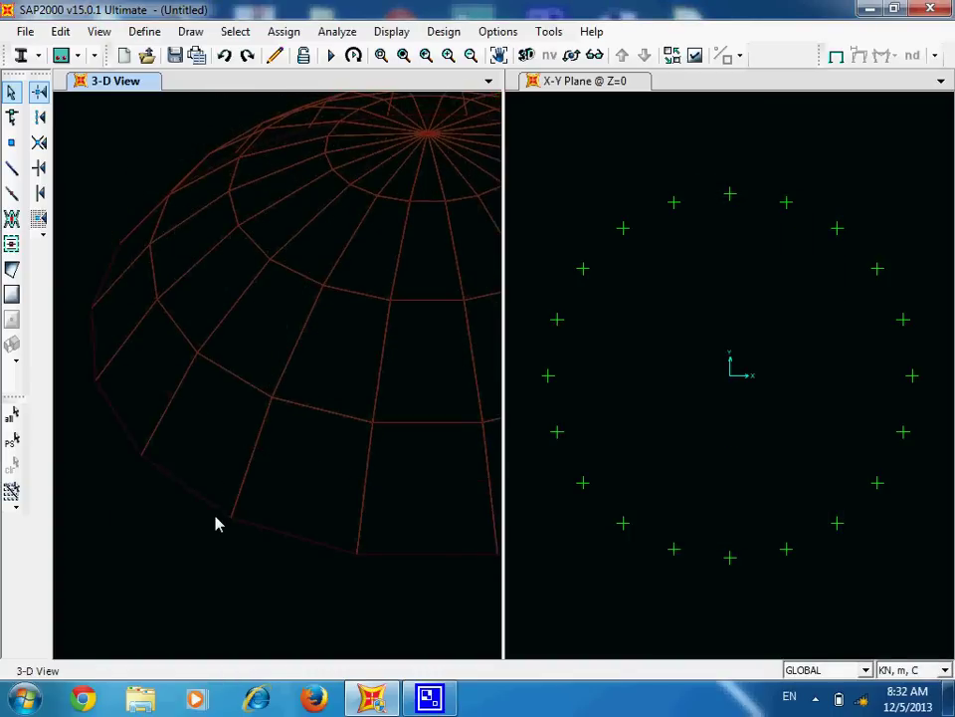
scroll(207, 248, up, 2)
scroll(231, 361, up, 1)
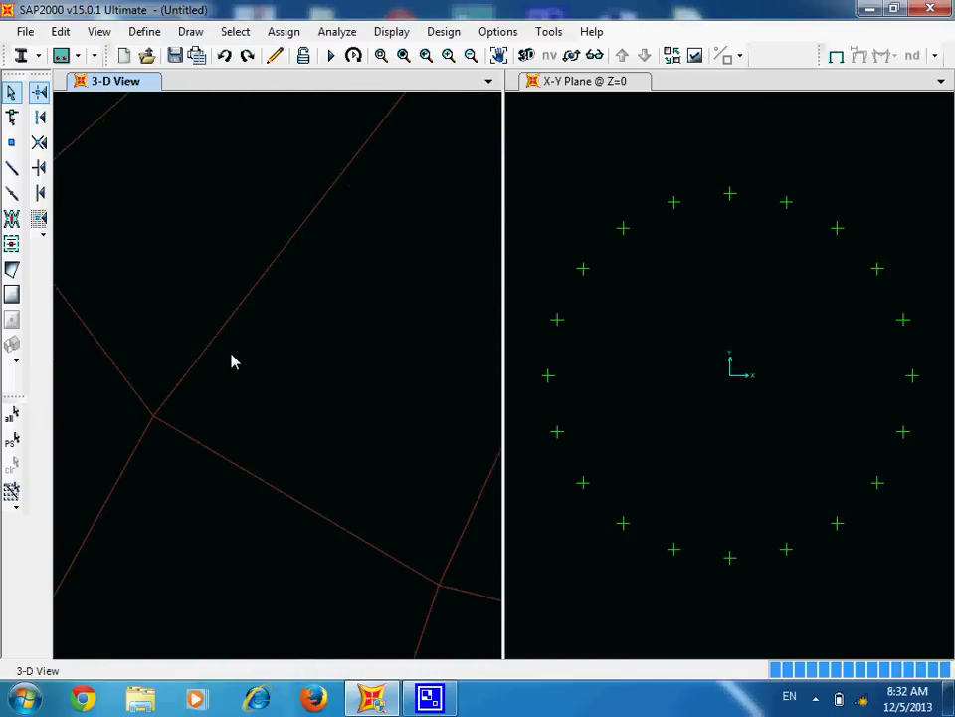
scroll(230, 360, down, 3)
scroll(210, 378, down, 2)
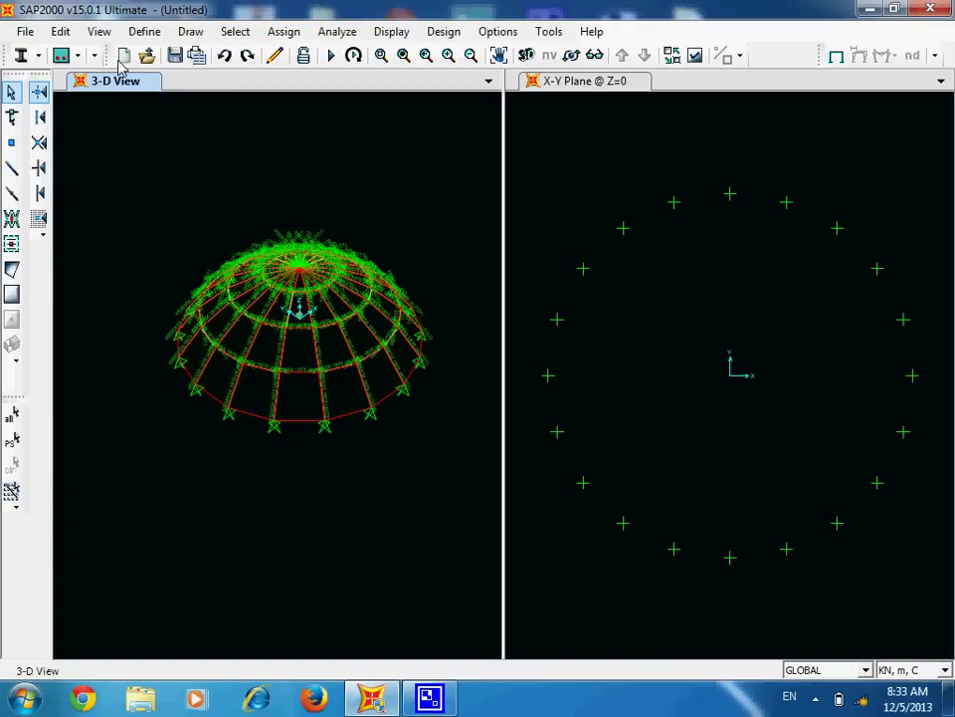
Add a load pattern named snow of type SNOW with a self weight multiplier of 0.
click(144, 31)
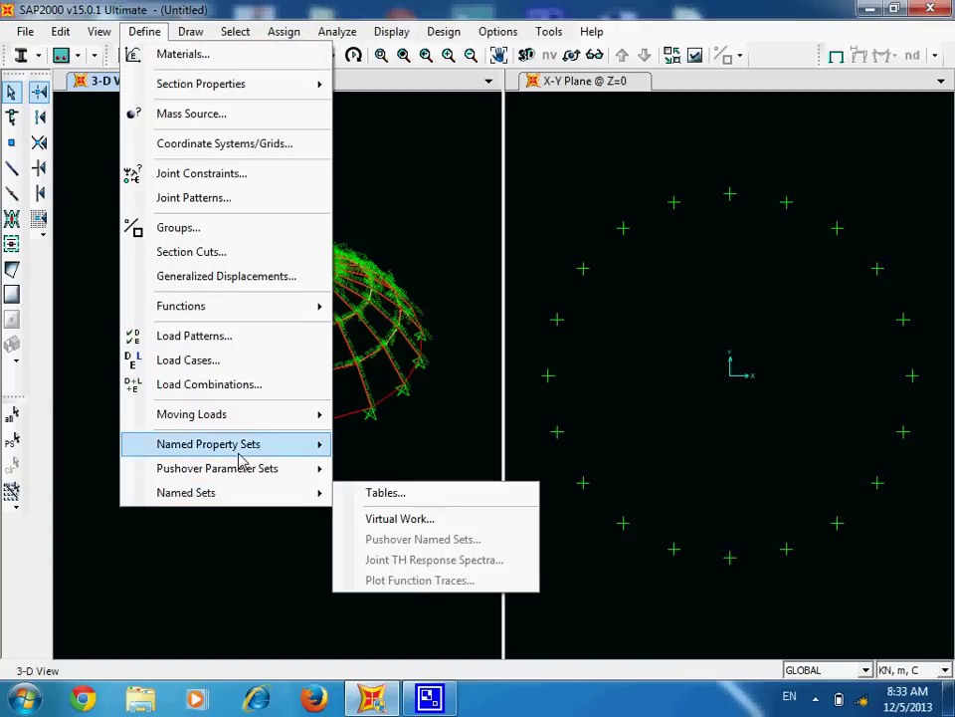
click(222, 340)
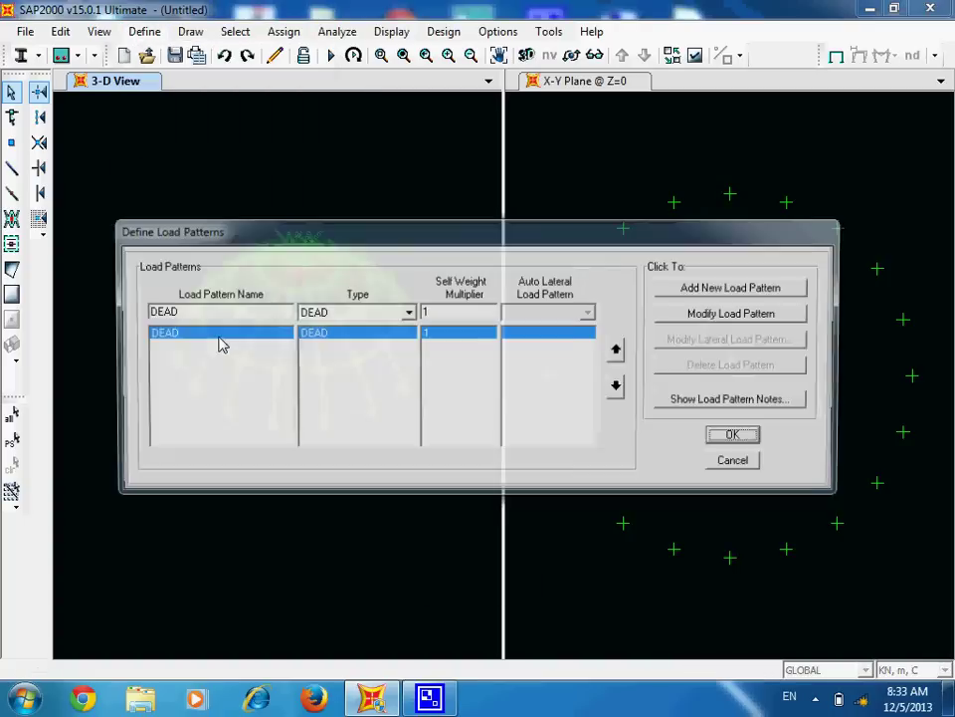
double_click(189, 315)
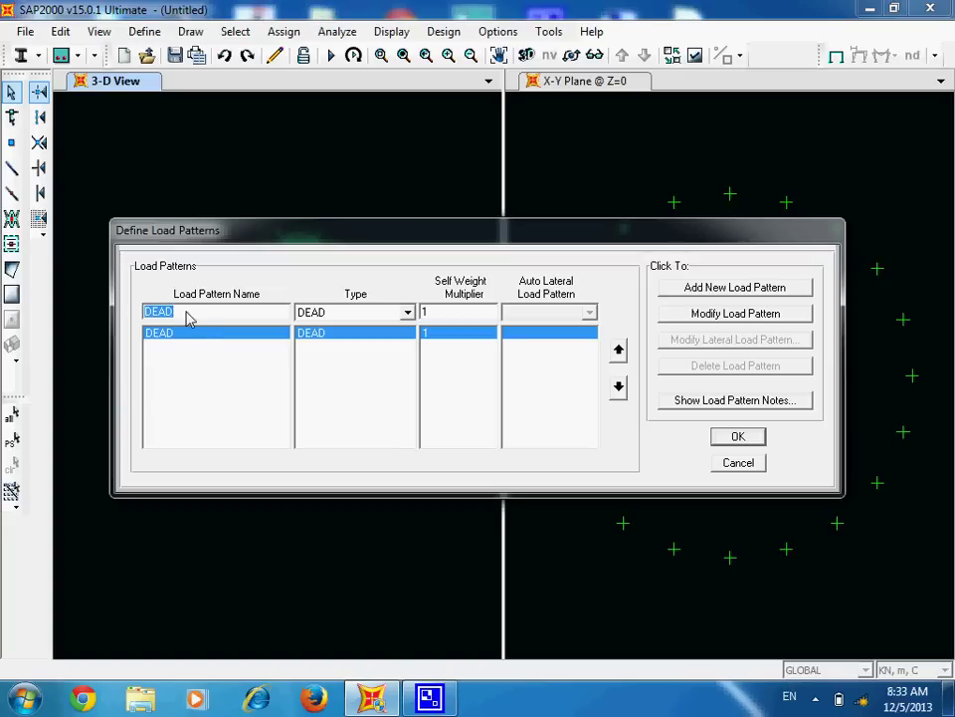
text(snow)
click(407, 312)
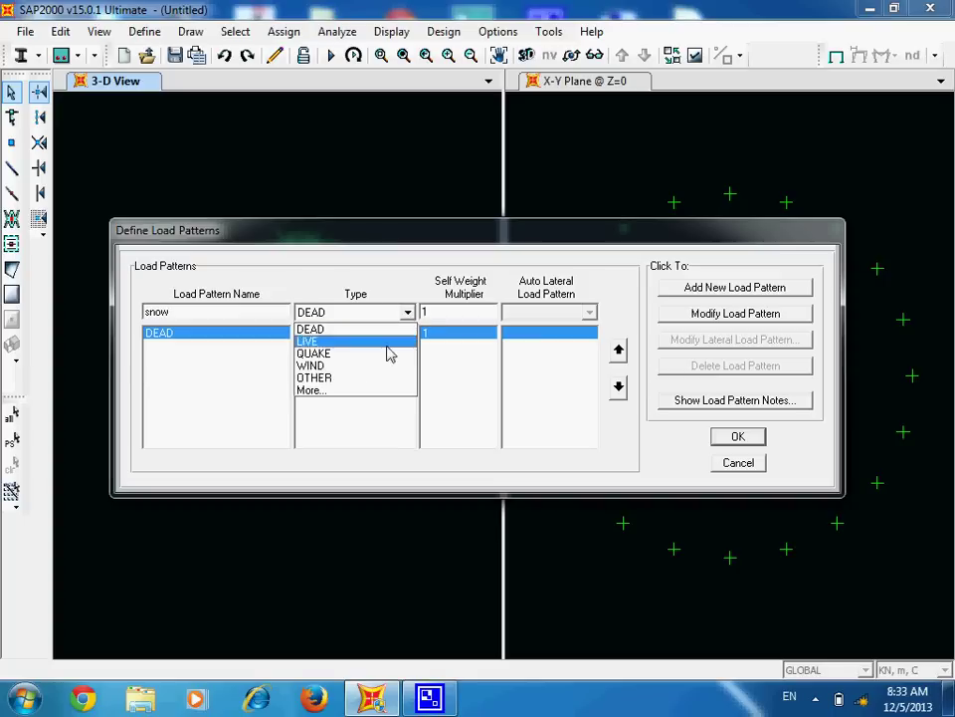
click(322, 390)
scroll(328, 378, down, 3)
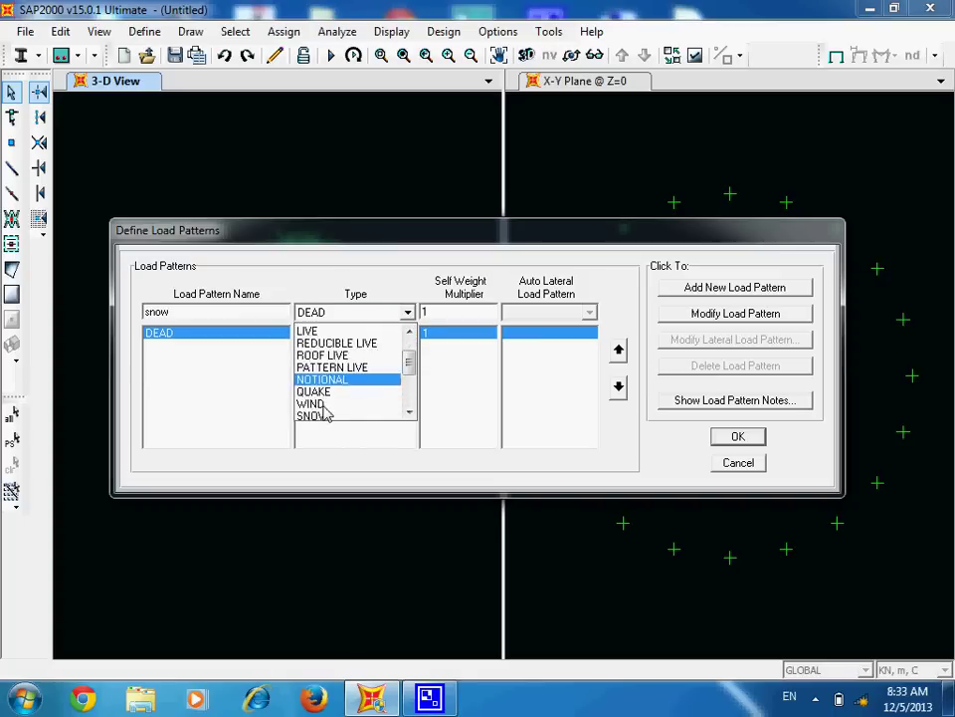
click(336, 331)
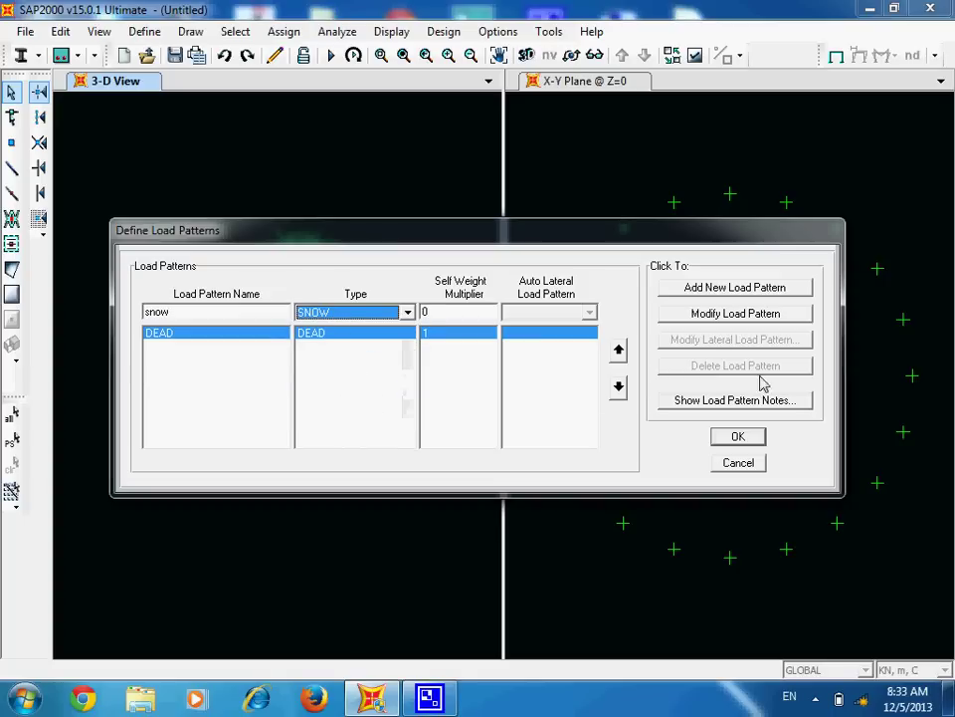
click(734, 287)
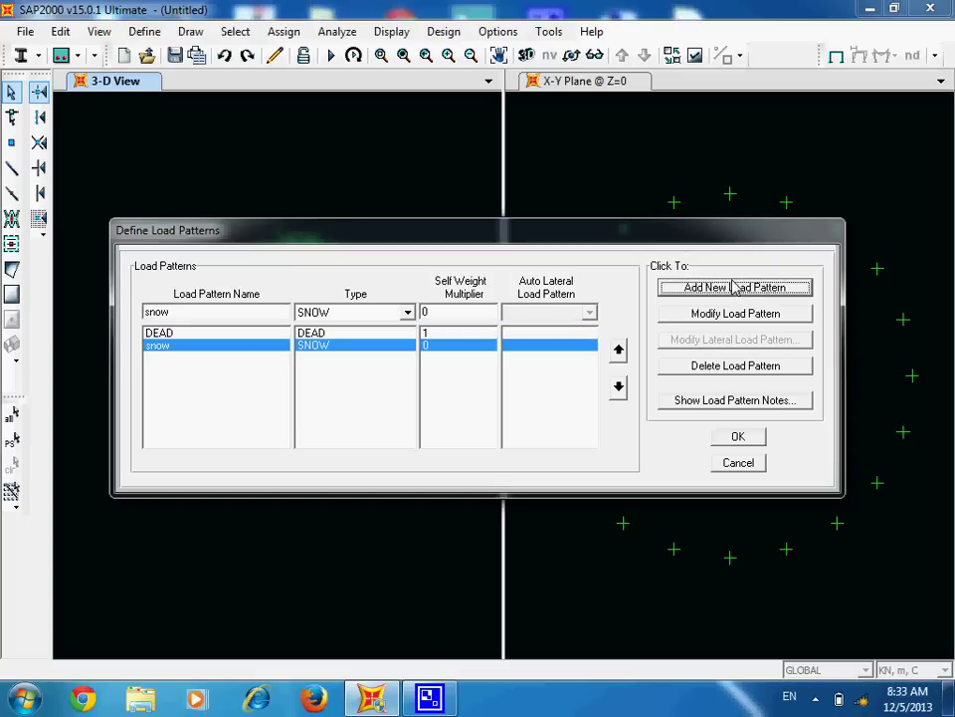
Add a load pattern named wind of type WIND with no auto lateral load, and accept the load pattern definitions.
double_click(197, 315)
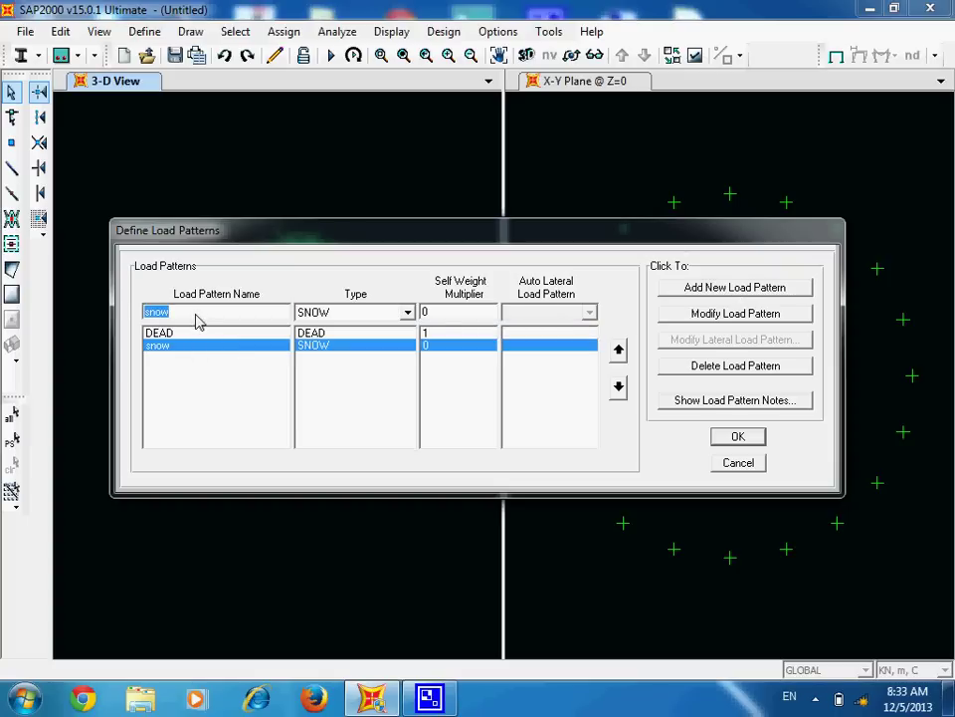
text(wind)
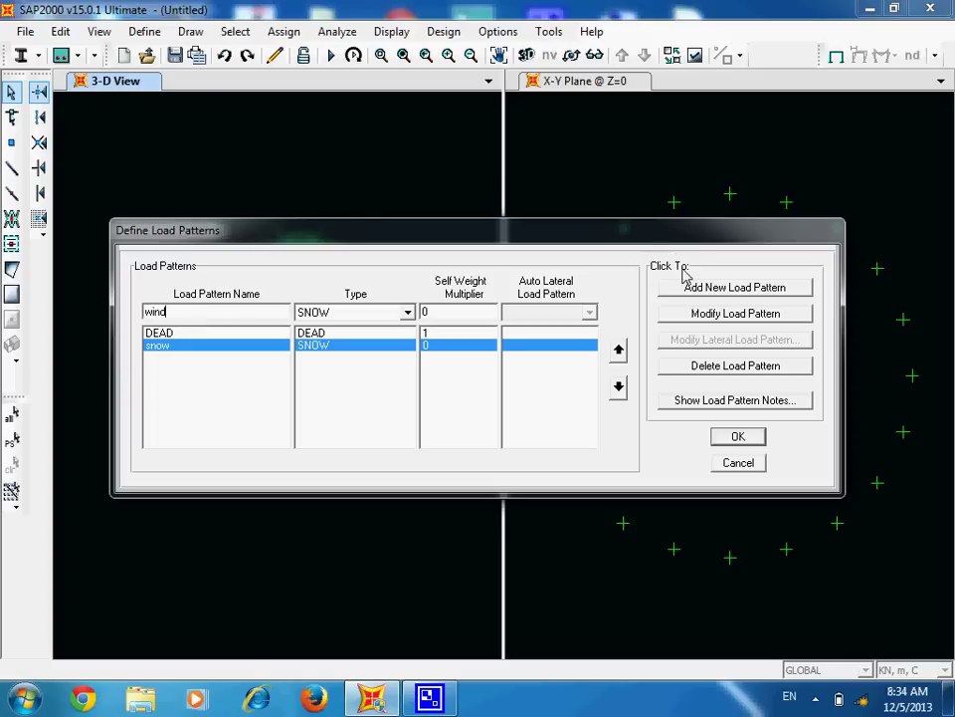
click(405, 312)
scroll(387, 361, up, 3)
scroll(360, 377, down, 3)
scroll(358, 380, up, 2)
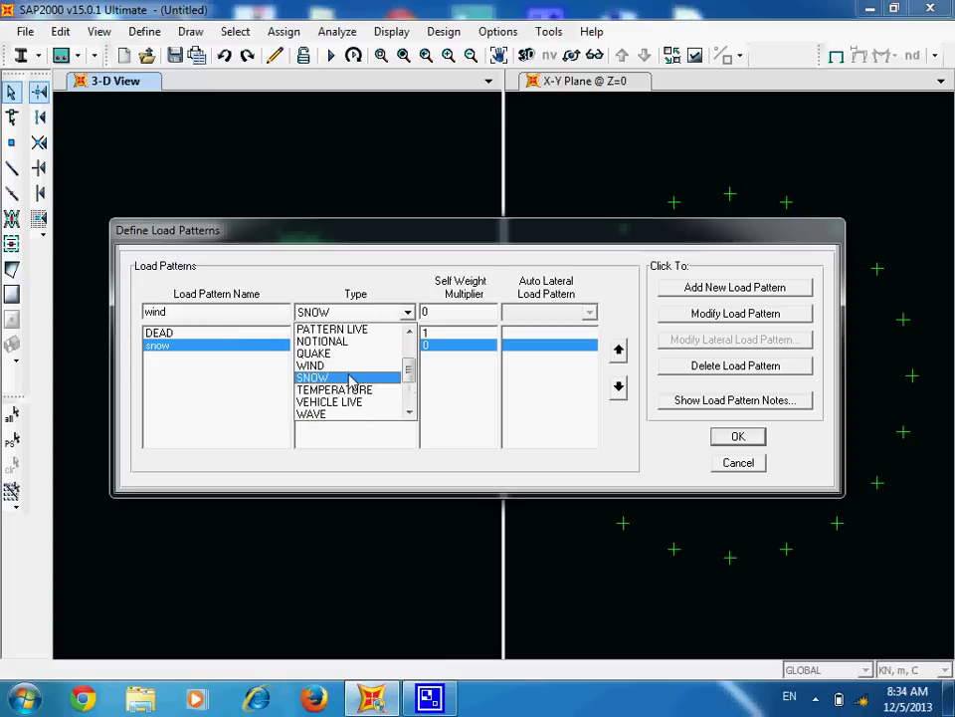
click(335, 371)
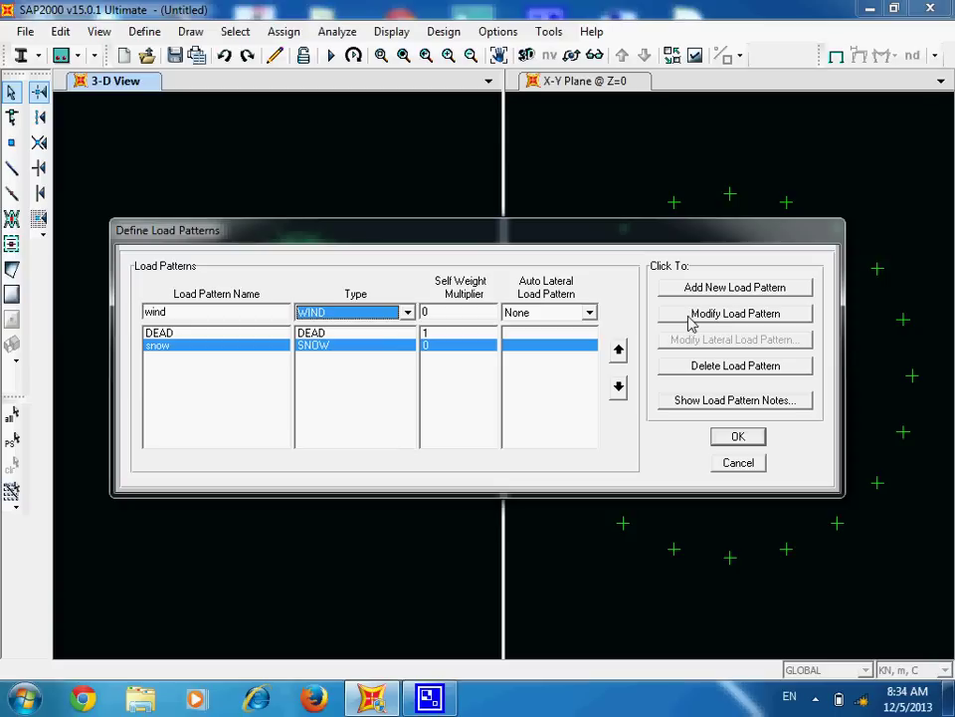
click(740, 289)
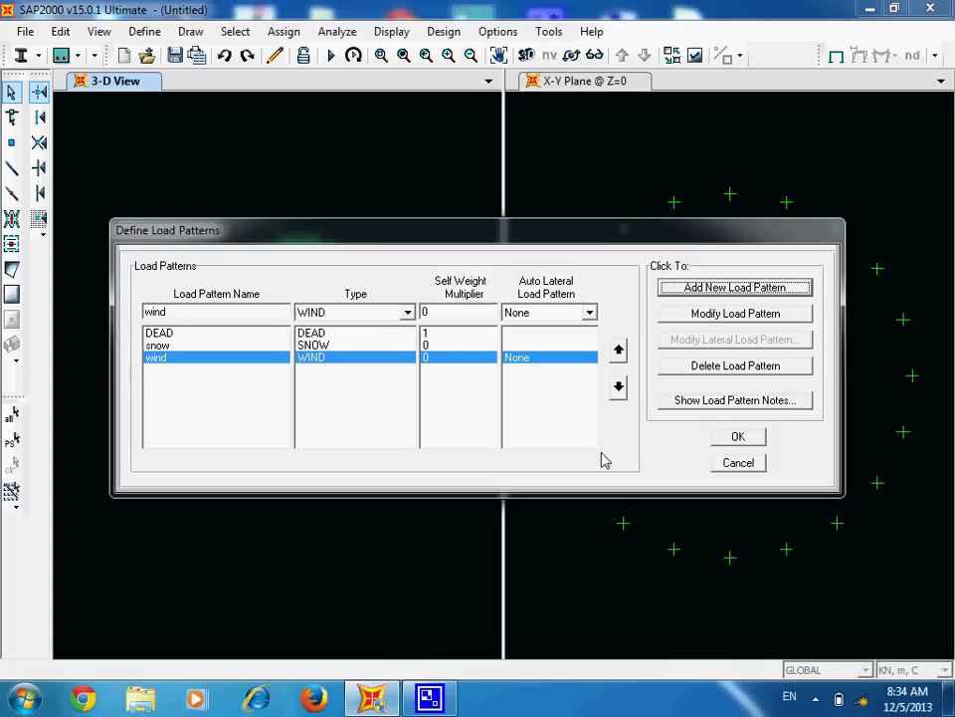
click(733, 439)
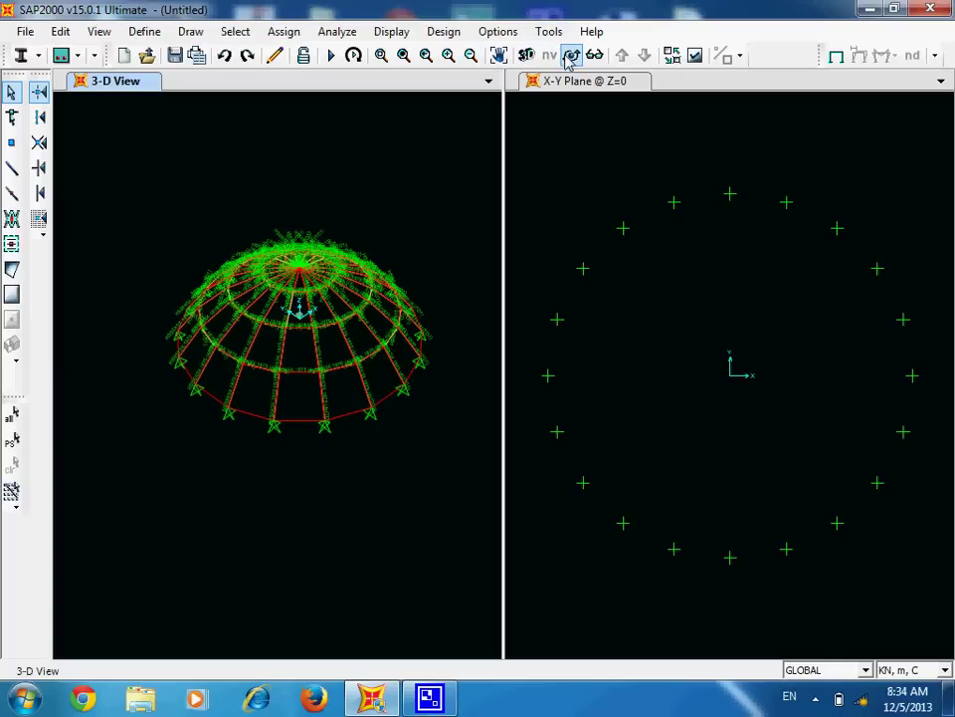
Turn off the frame section names in the 3-D view while keeping the releases shown.
click(695, 55)
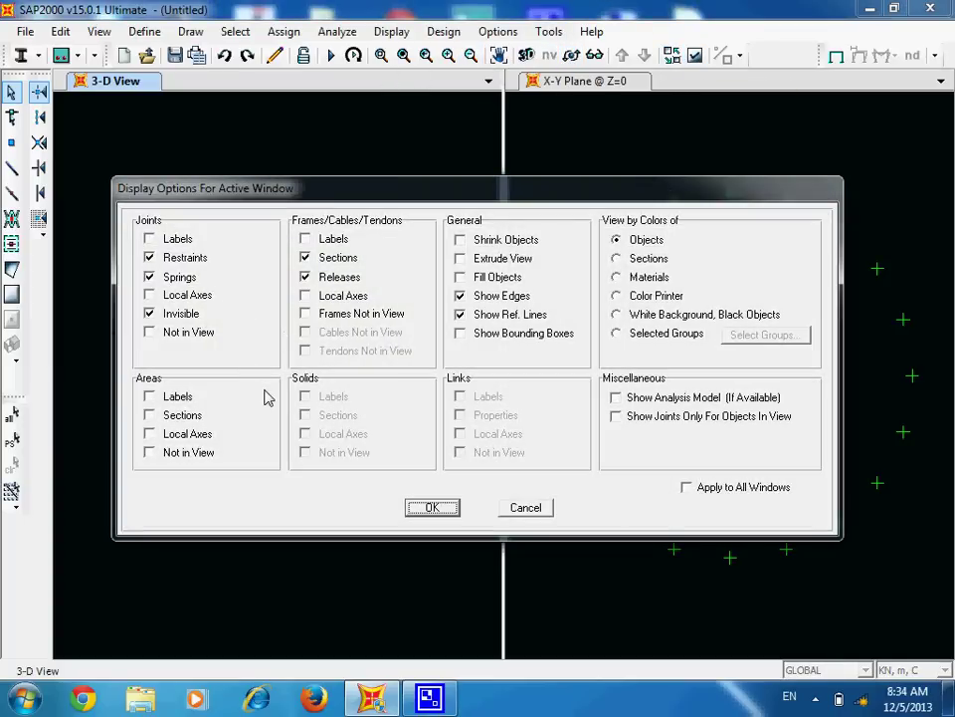
click(340, 257)
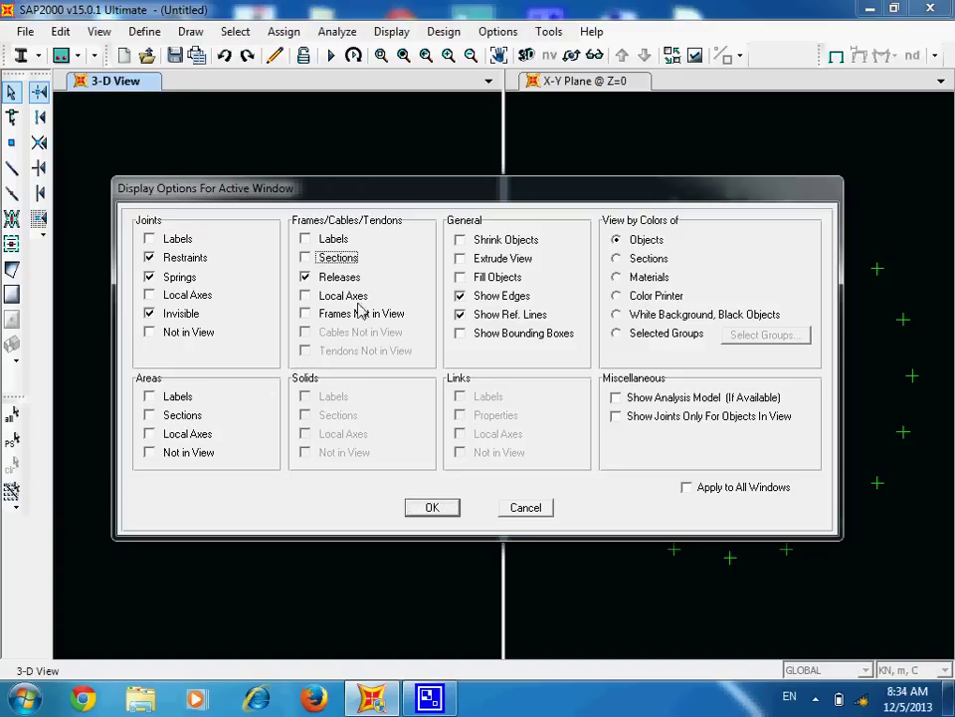
click(420, 513)
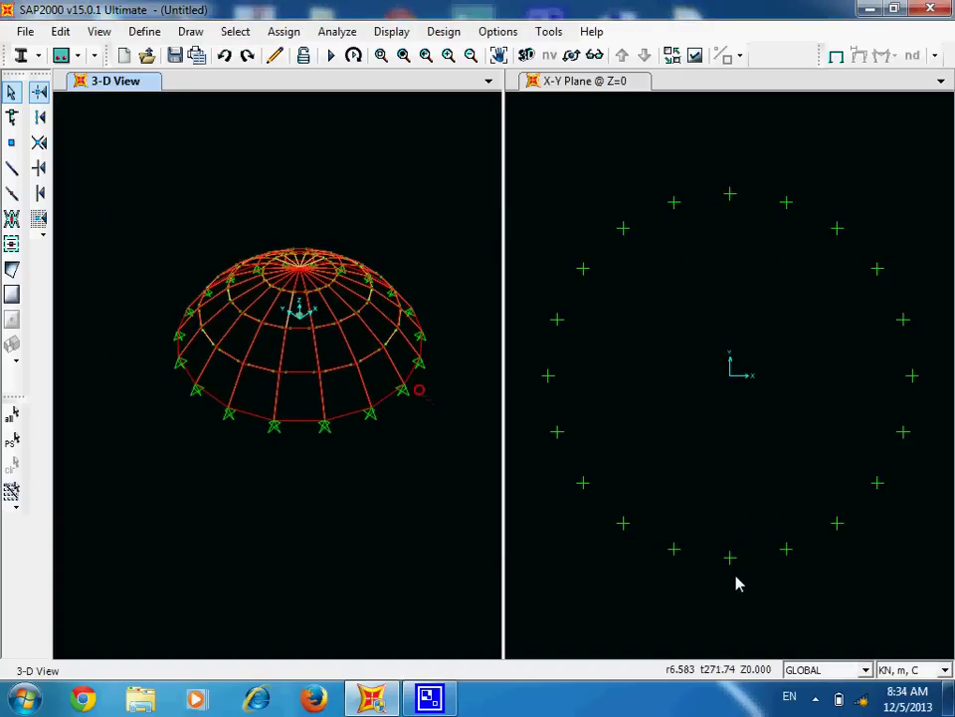
Rotate the 3-D view to look down on the dome with a rib line dividing it into two halves, and clear the stray selection.
click(571, 57)
drag(416, 220, 364, 283)
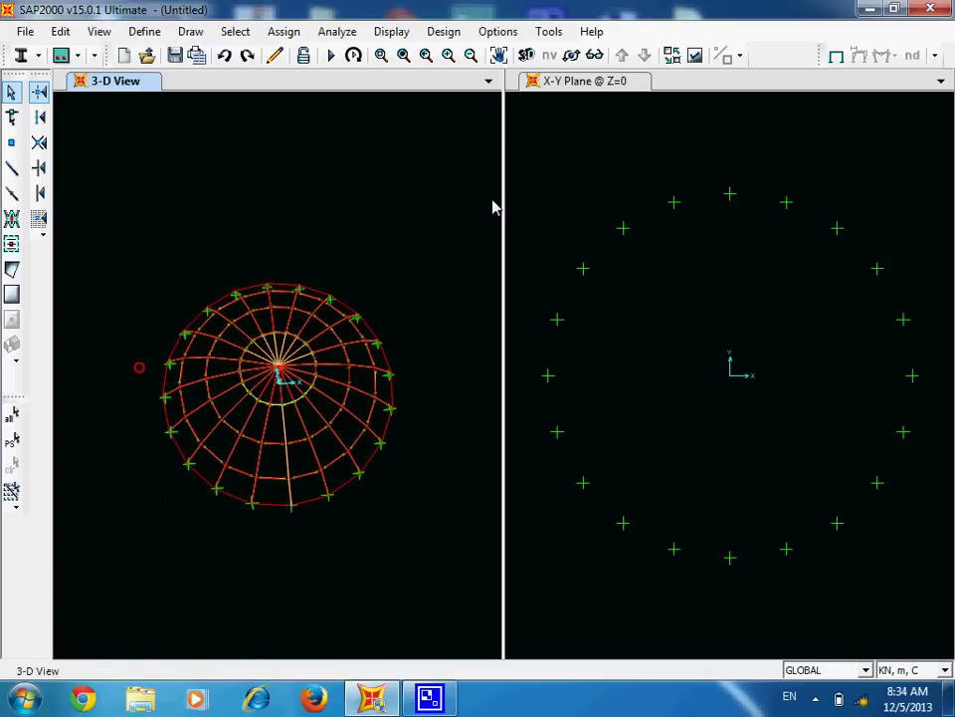
click(570, 57)
mouse_move(423, 192)
mouse_down()
mouse_move(418, 198)
mouse_move(433, 190)
mouse_move(421, 201)
mouse_up()
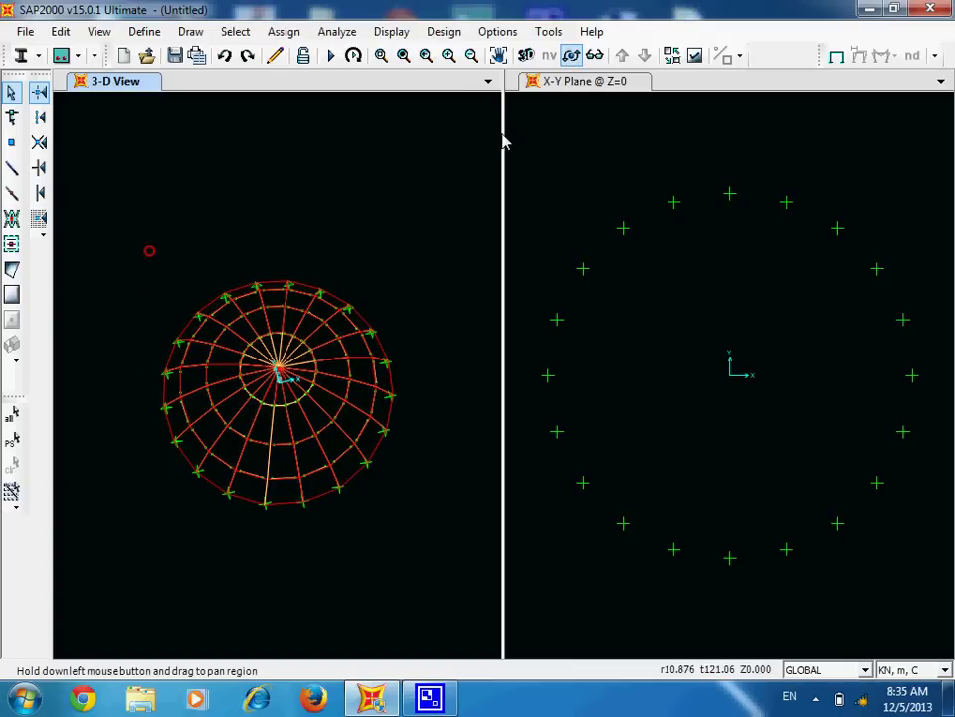
click(413, 242)
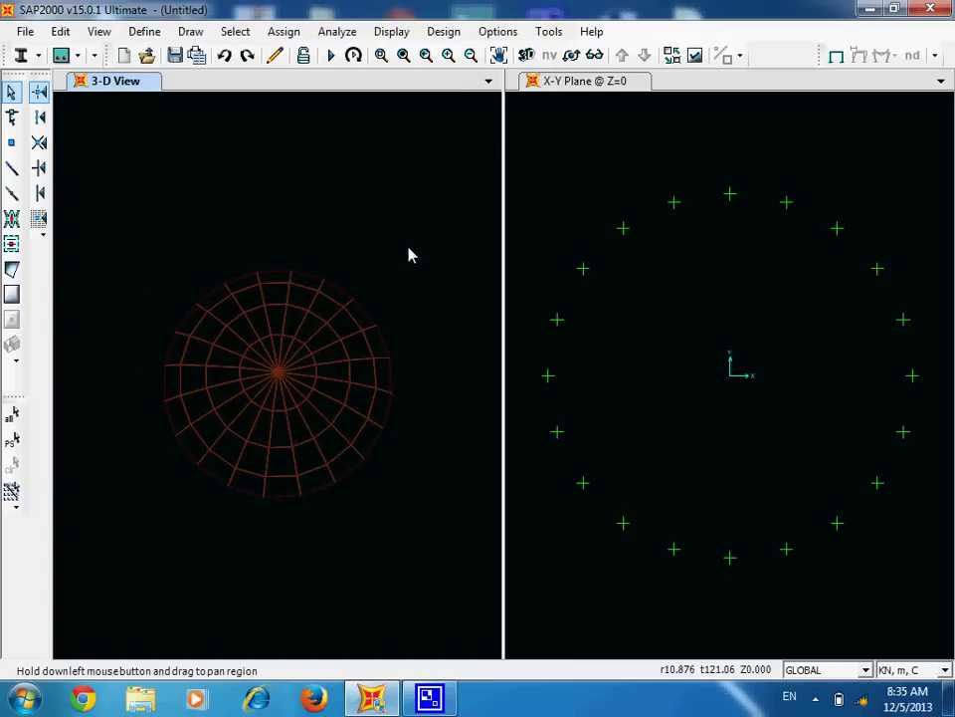
click(414, 298)
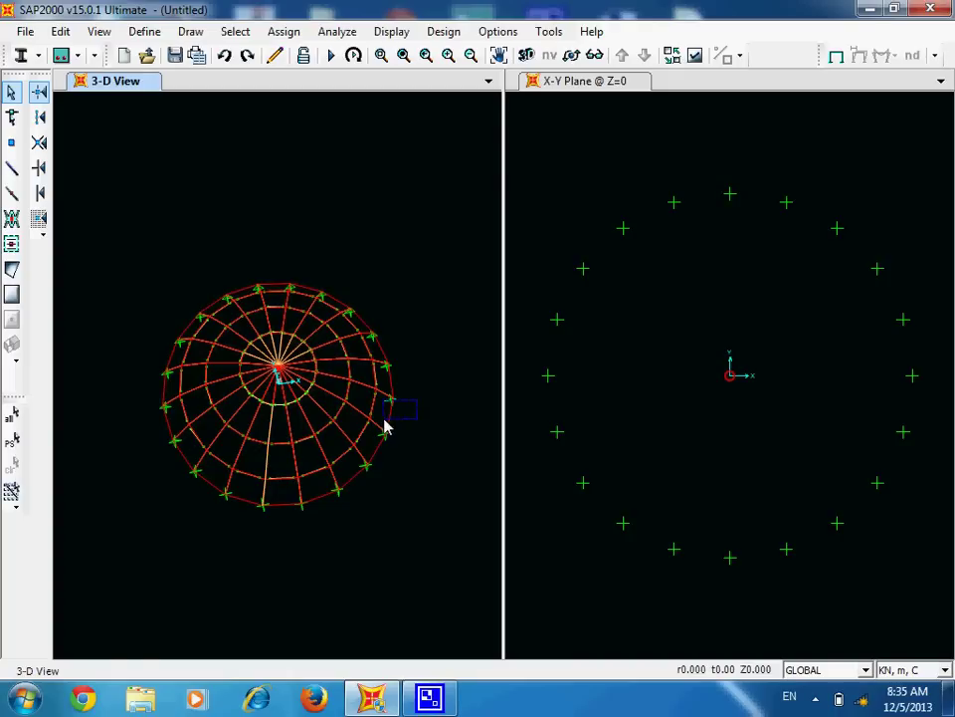
drag(386, 426, 388, 422)
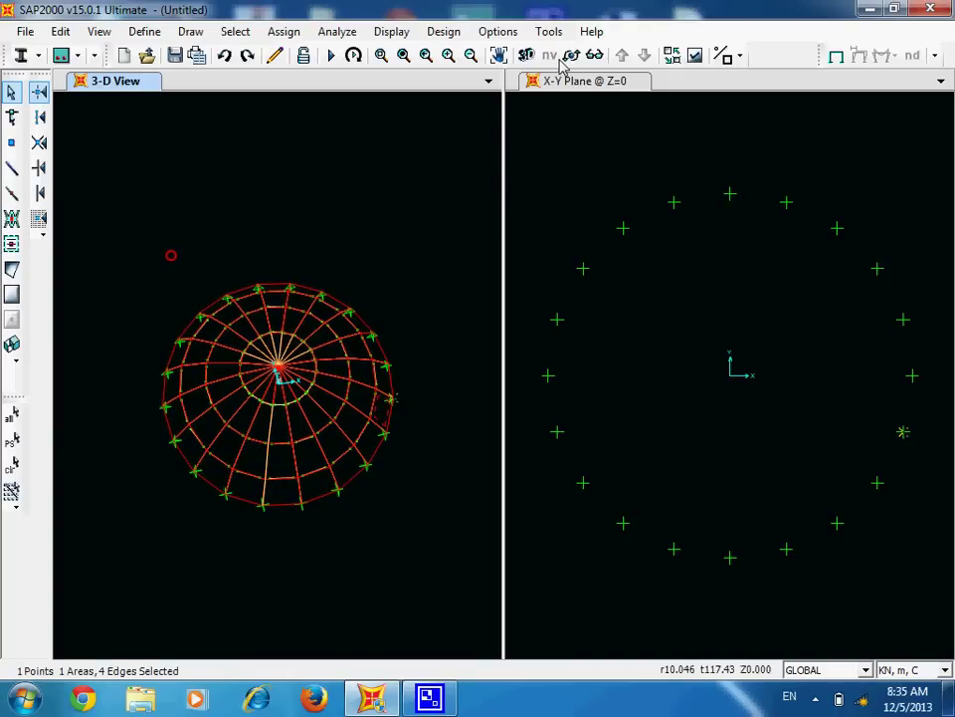
click(499, 54)
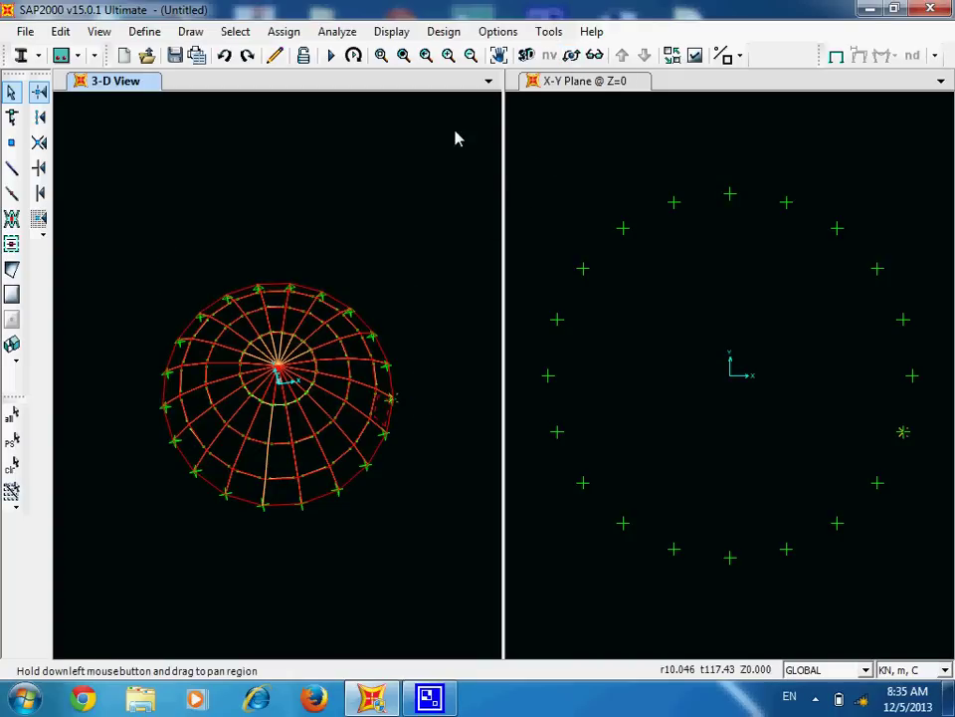
drag(437, 285, 436, 291)
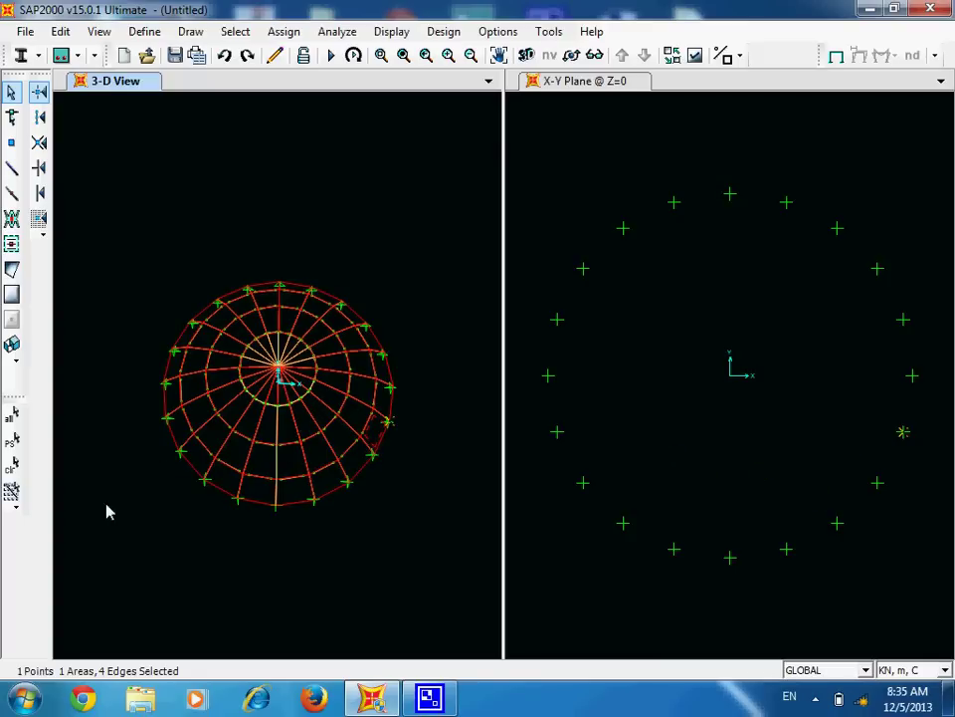
click(11, 463)
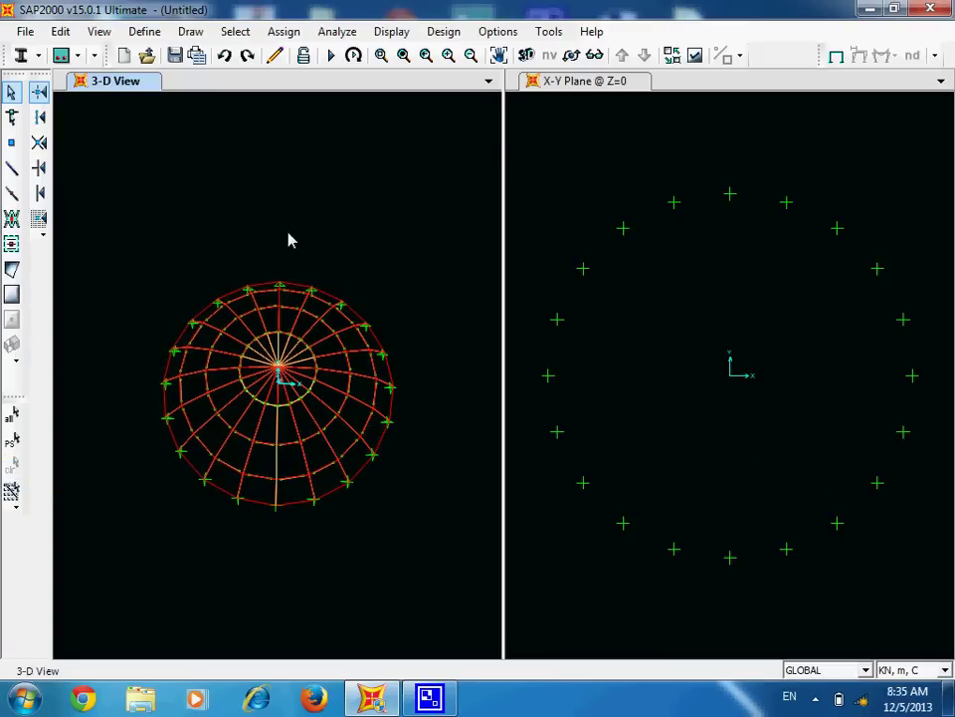
Try selecting the dome's negative X half as a group of objects, and clear that selection.
drag(261, 246, 136, 573)
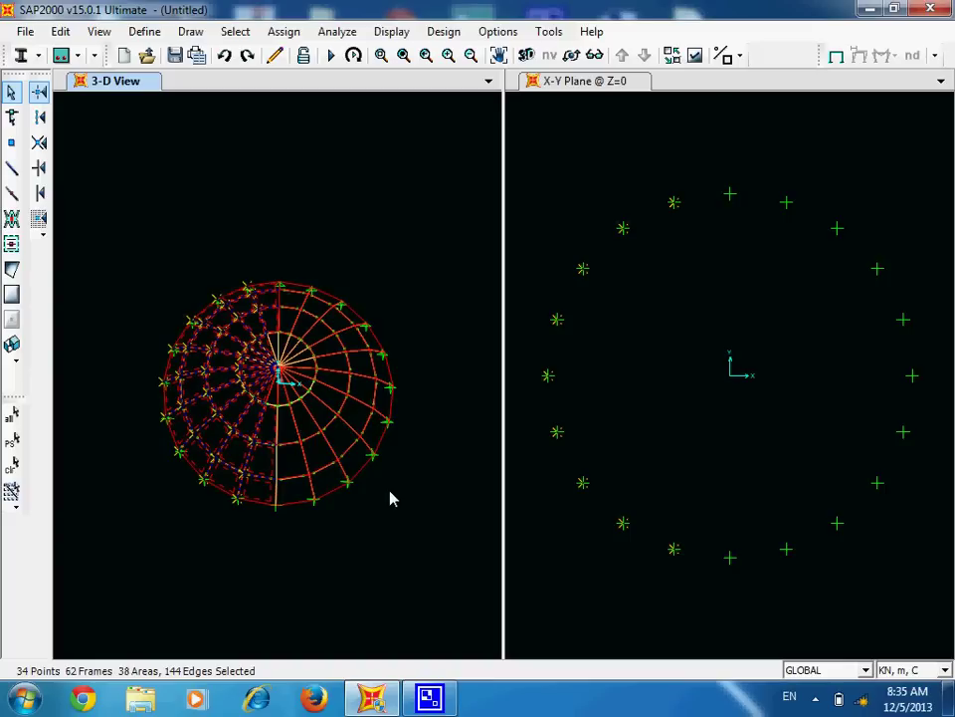
key(ctrl+shift+c)
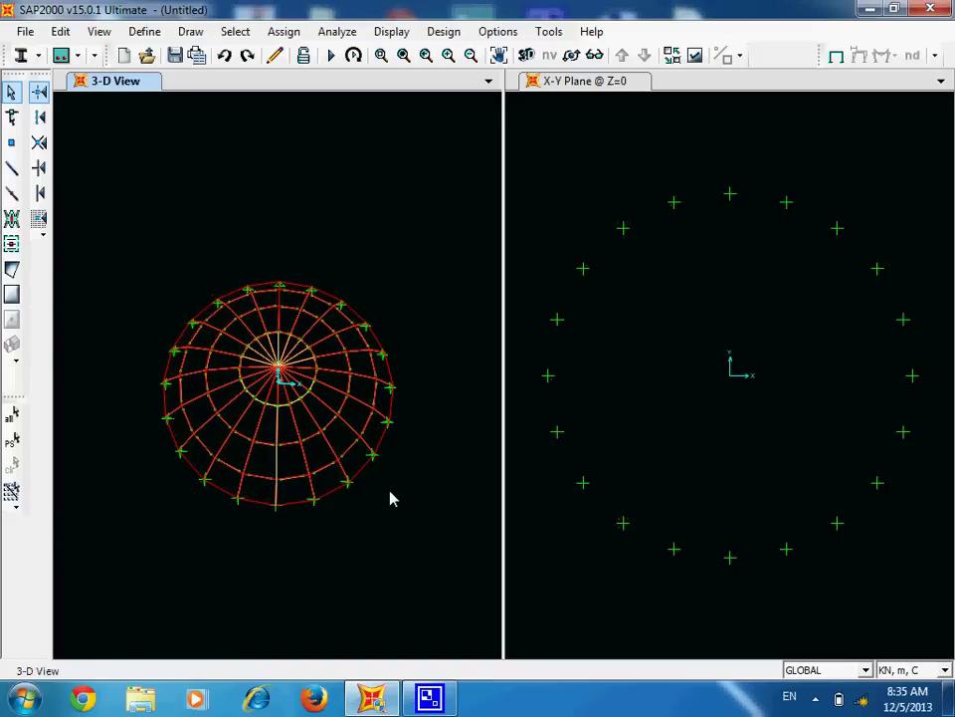
Show the local axes of the area objects in the 3-D view of the dome.
scroll(285, 533, up, 2)
scroll(287, 539, down, 1)
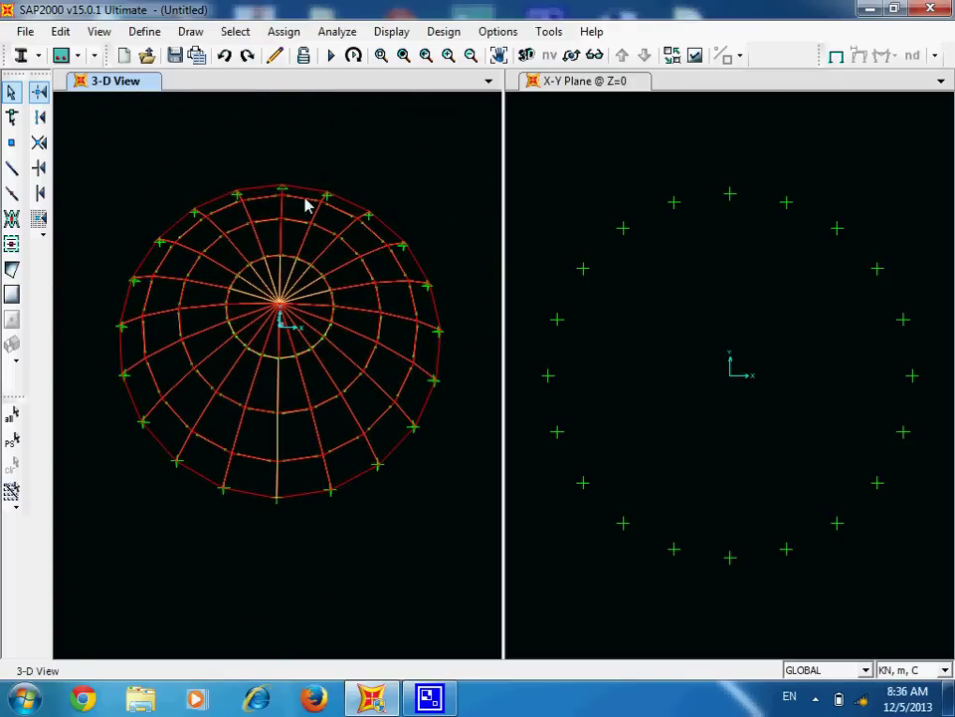
click(694, 56)
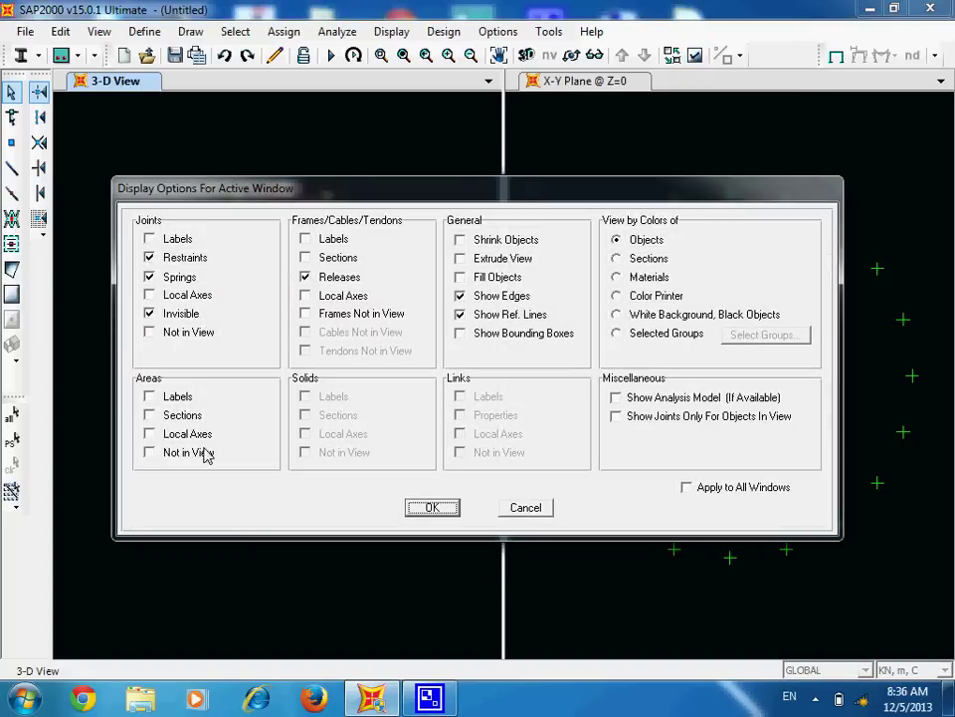
click(171, 434)
click(429, 507)
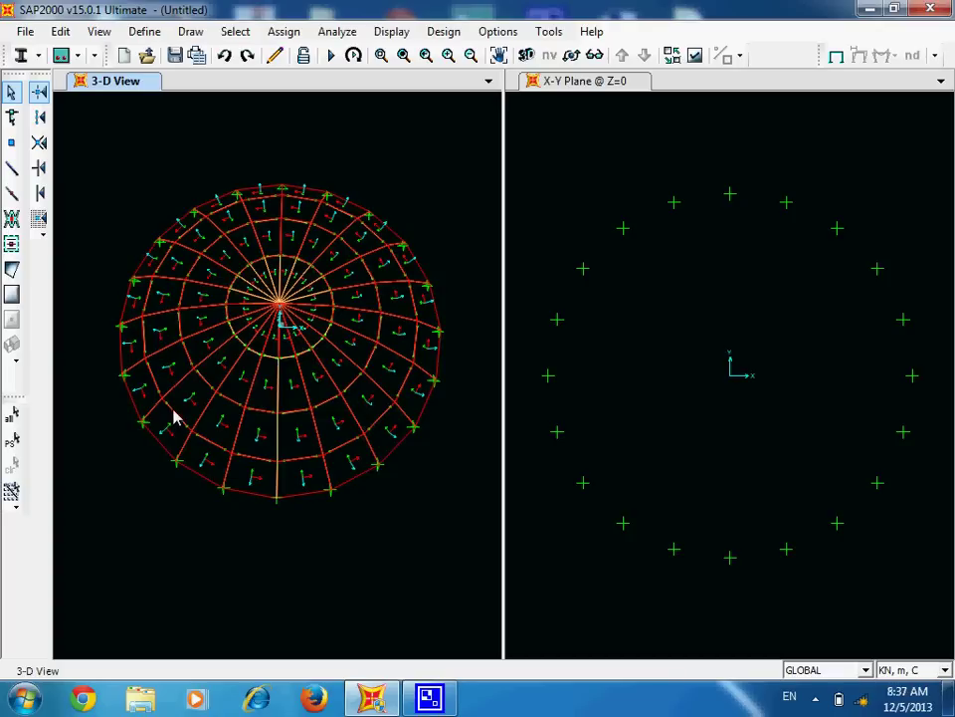
Assign the dome's negative X half a one-way uniform-to-frame wind load of -0.5 in Area Local direction 3, units KN, m, C.
drag(266, 153, 96, 606)
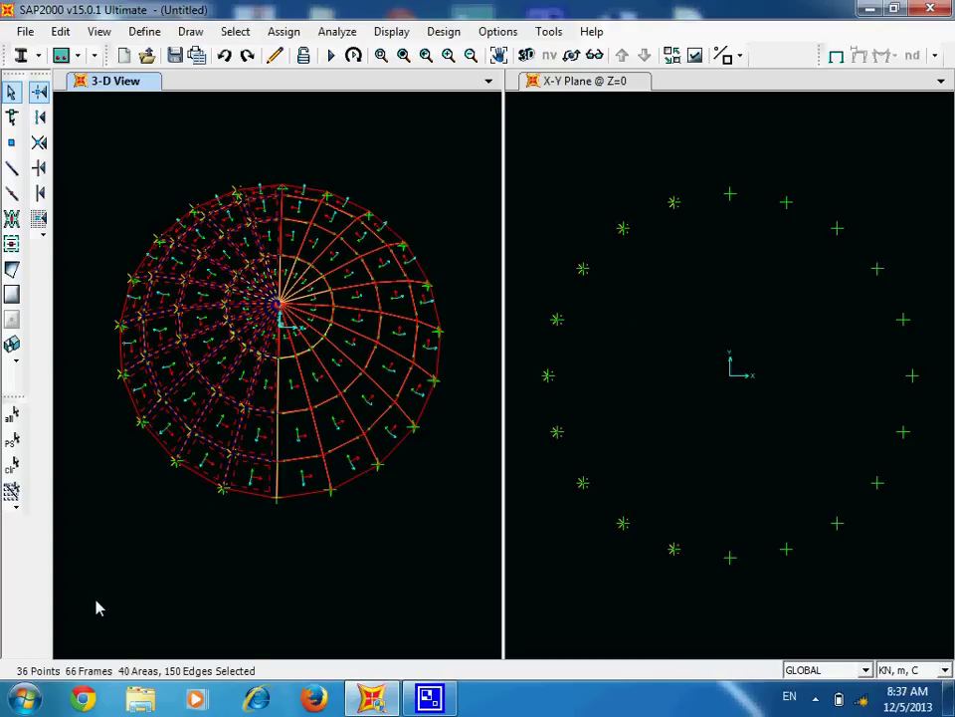
click(278, 33)
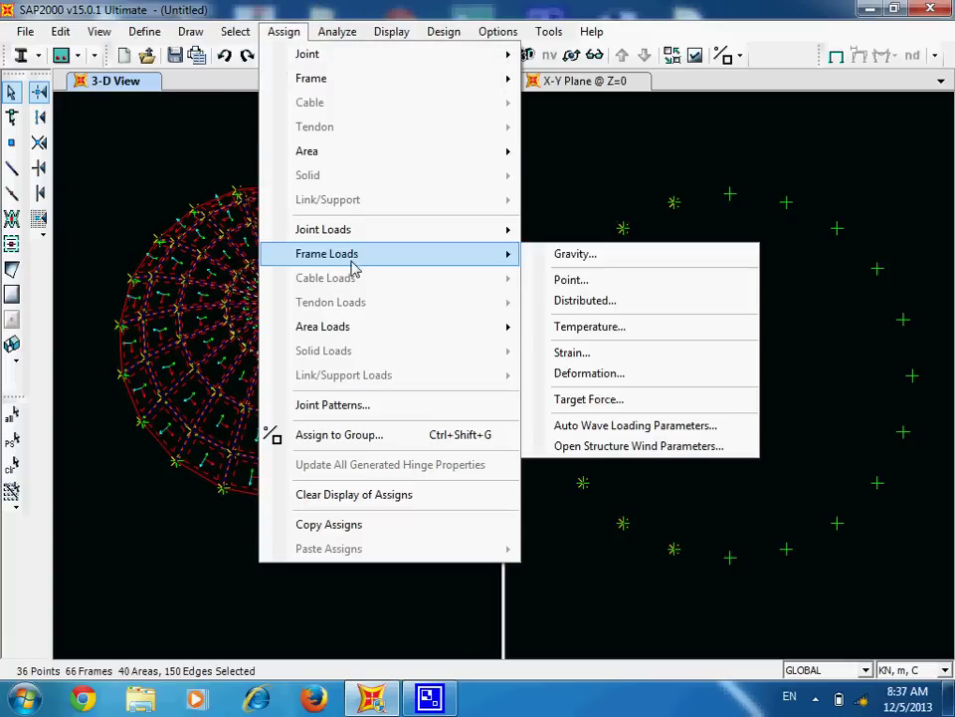
mouse_move(350, 330)
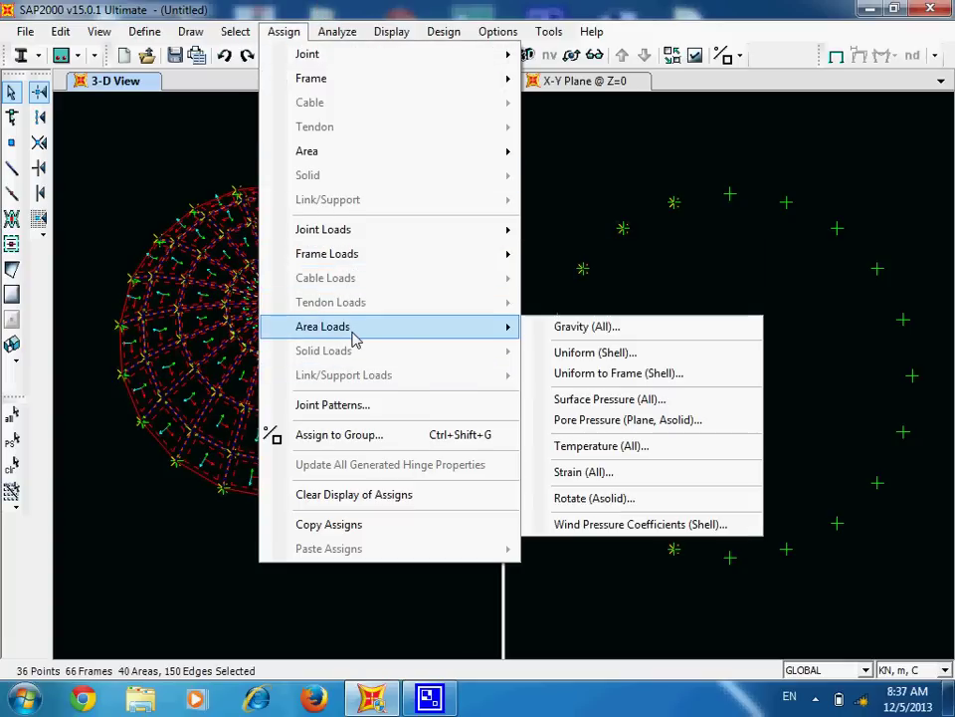
click(657, 374)
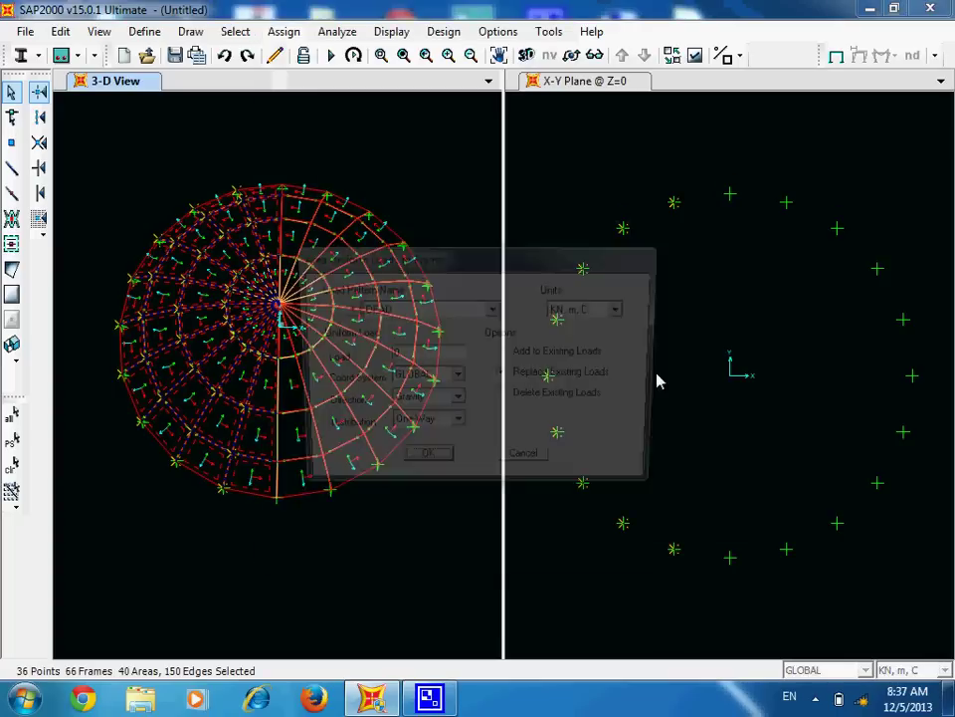
click(492, 309)
click(366, 350)
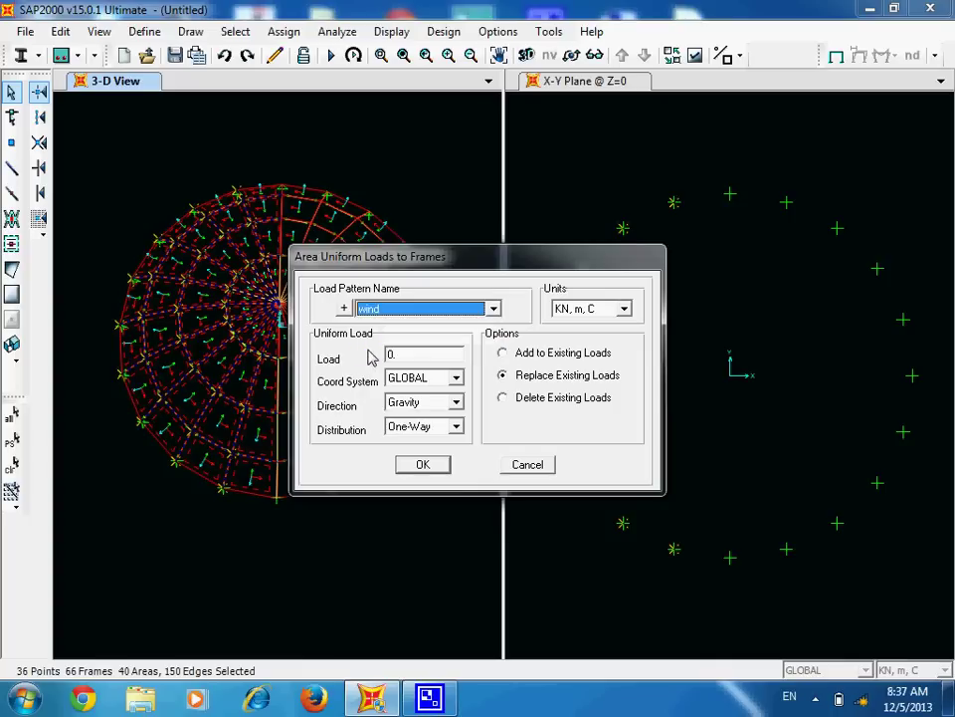
click(457, 380)
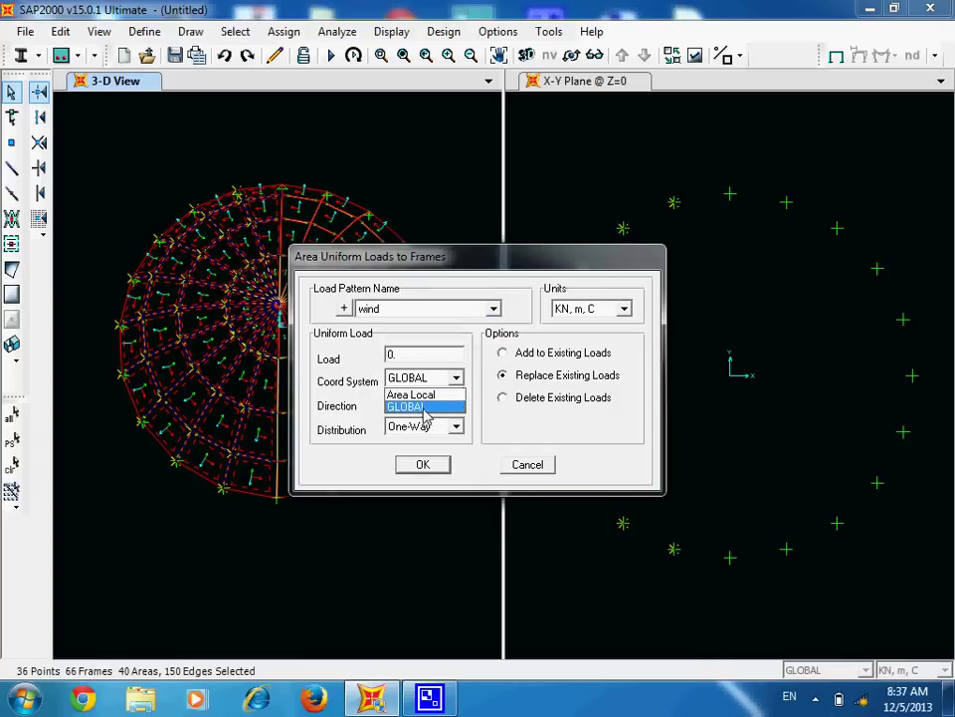
click(419, 395)
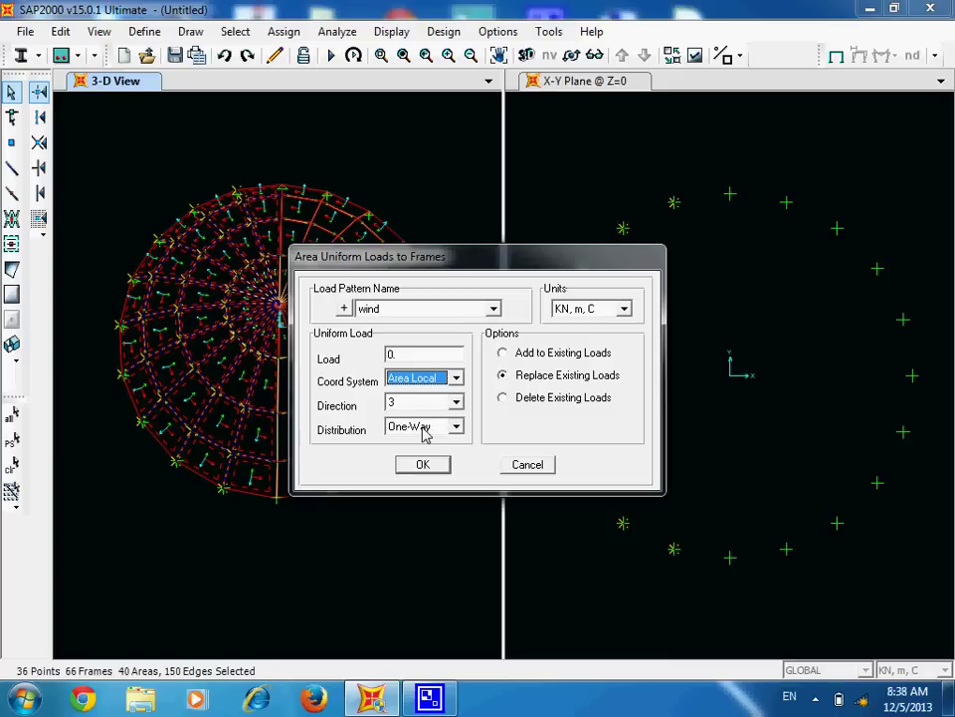
click(406, 355)
text(-5)
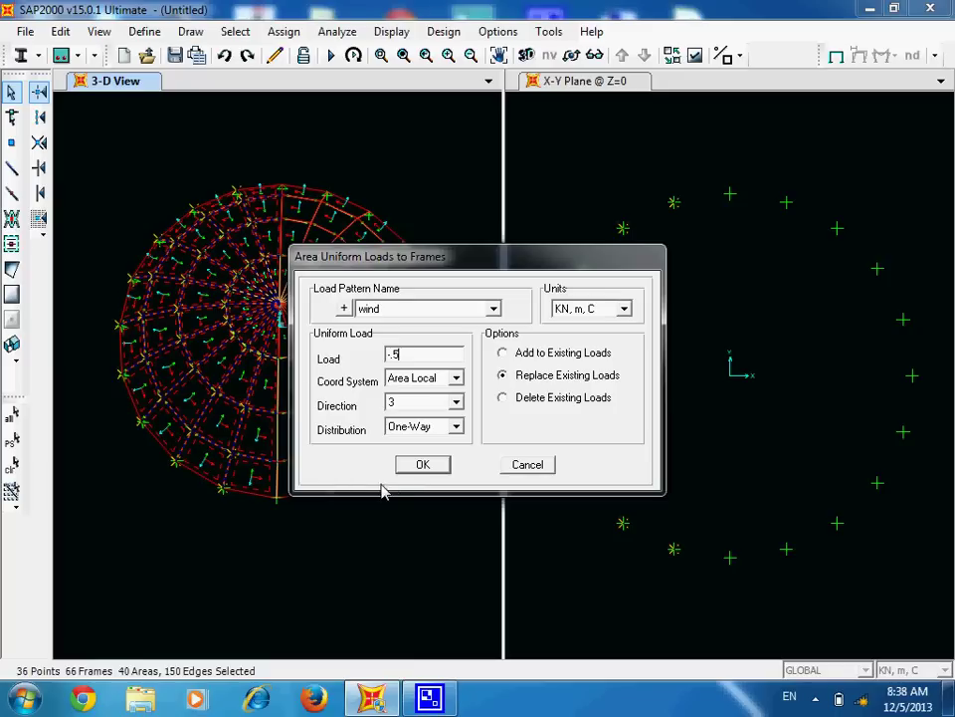
click(422, 465)
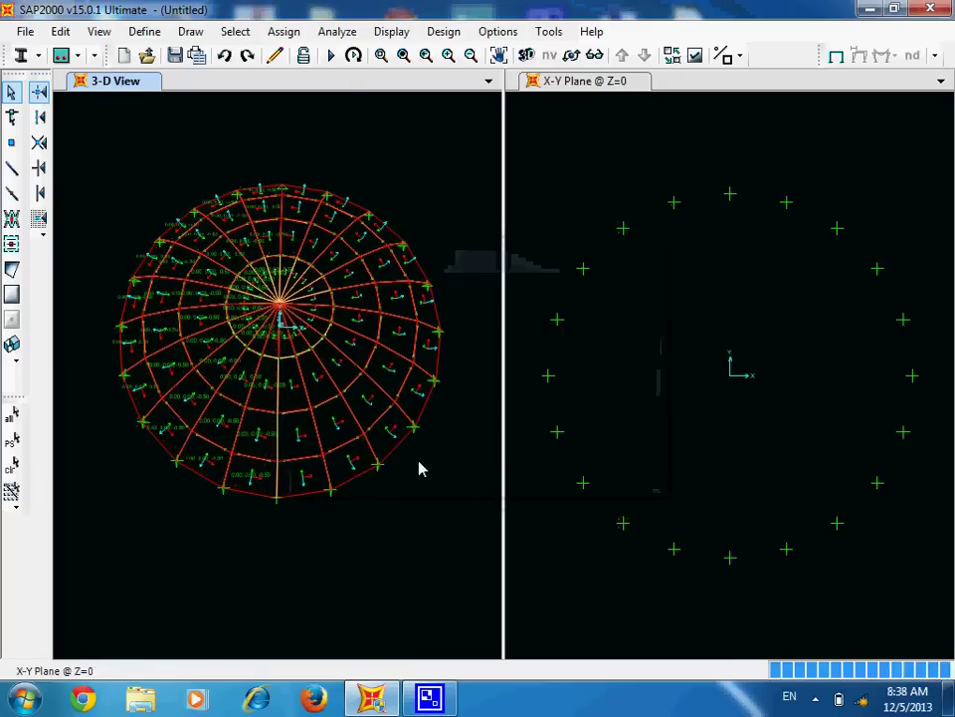
Select the dome's positive X half, adding the two missed areas next to the crown on the dividing line.
drag(458, 133, 298, 563)
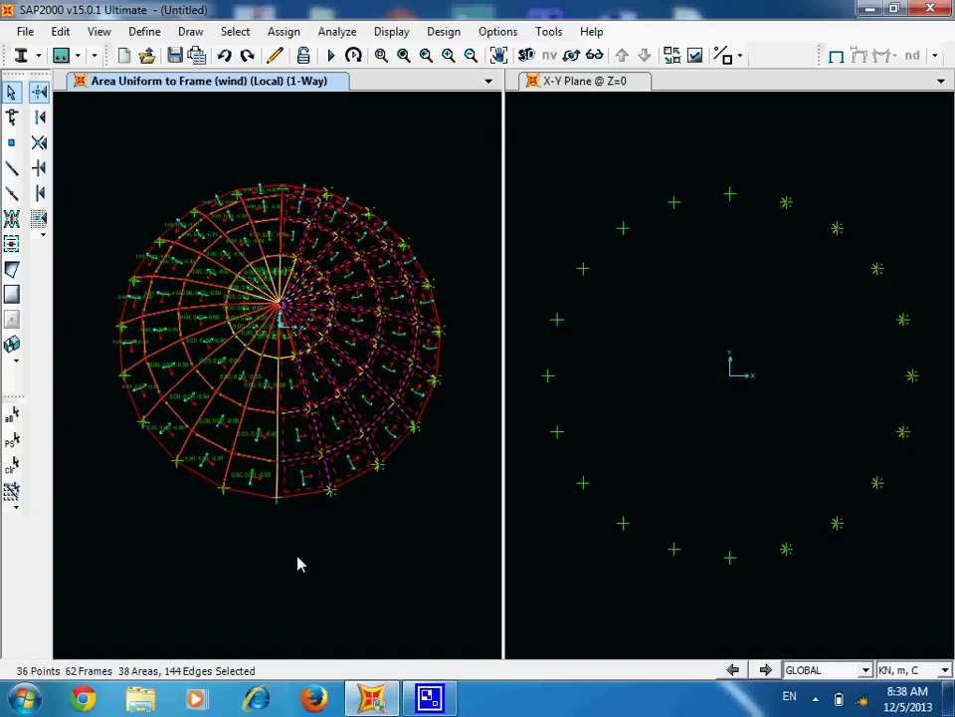
scroll(302, 254, up, 3)
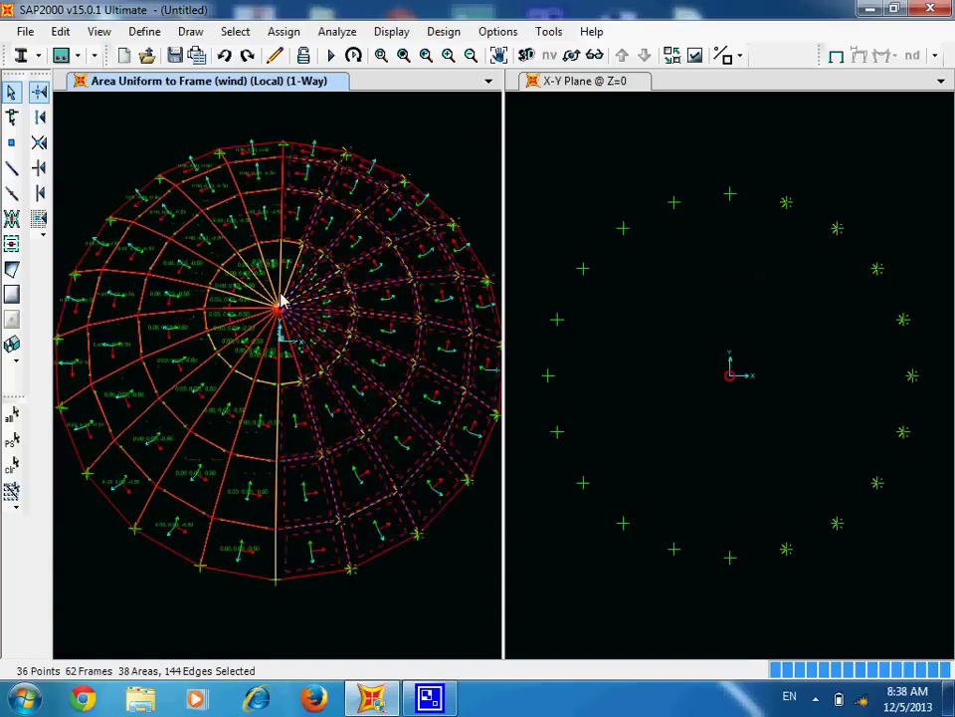
click(295, 239)
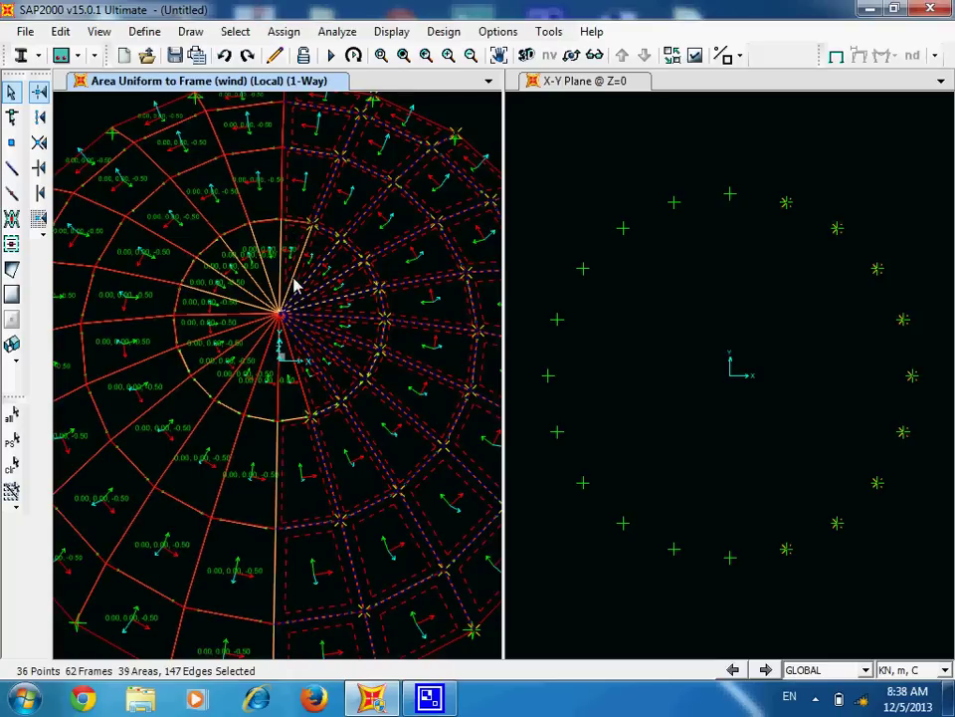
scroll(288, 315, down, 3)
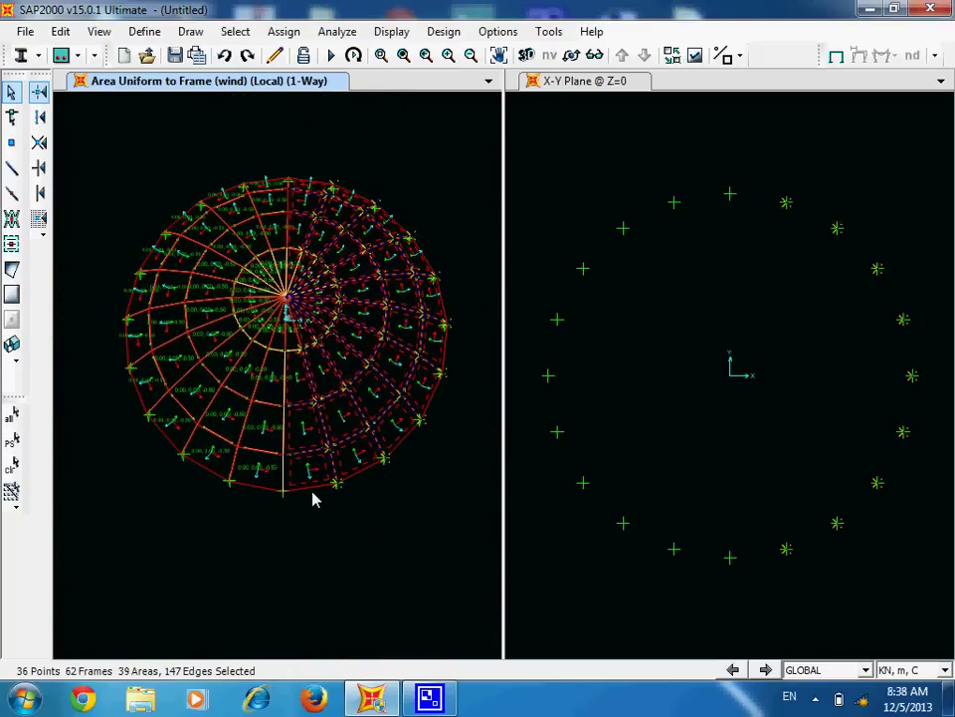
scroll(294, 379, up, 5)
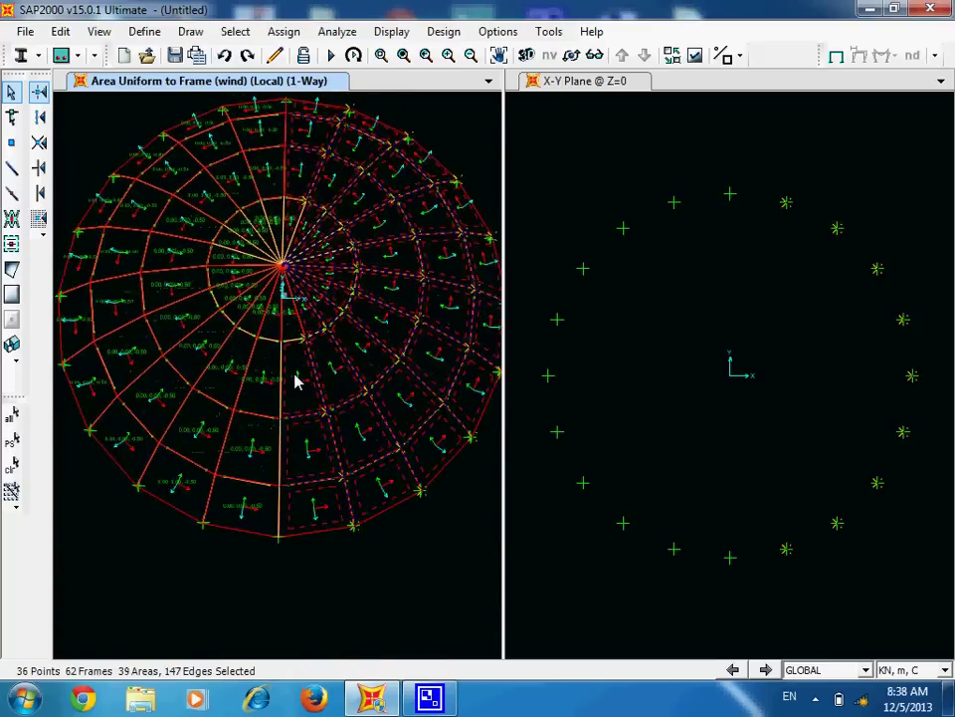
click(294, 290)
scroll(300, 317, down, 5)
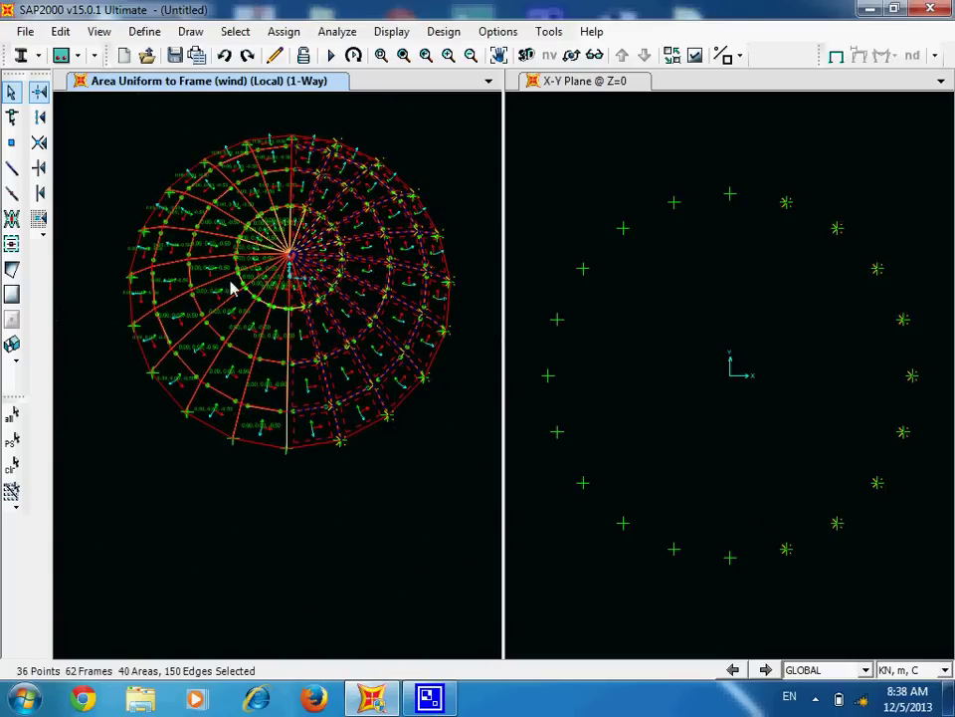
Assign the selected half a one-way uniform-to-frame wind load of 0.3 in Area Local direction 3, replacing existing loads.
click(285, 32)
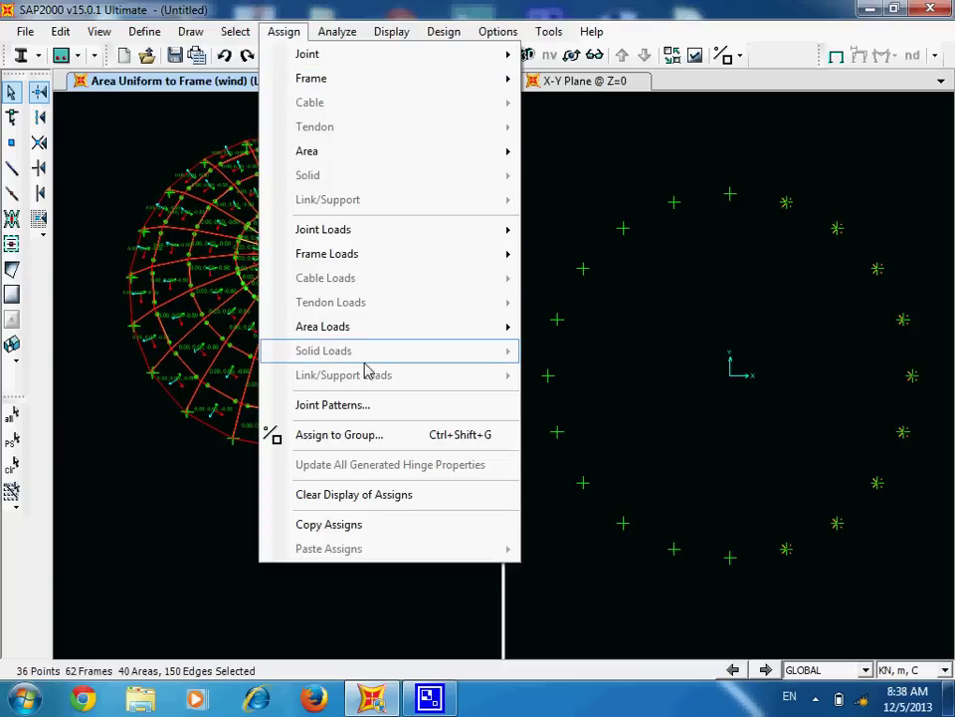
mouse_move(352, 334)
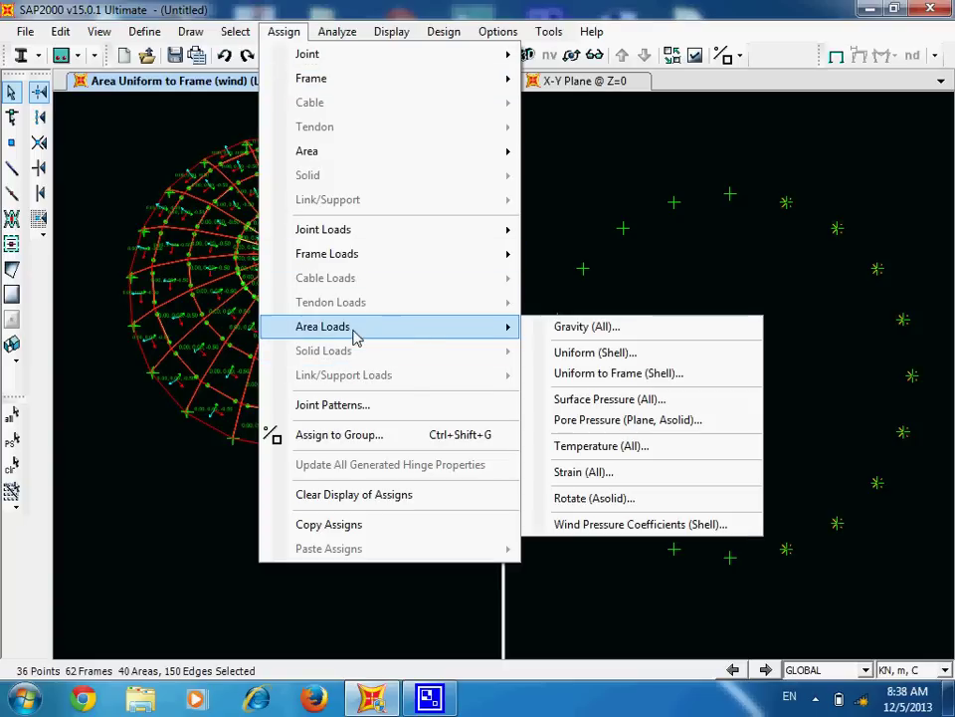
click(641, 379)
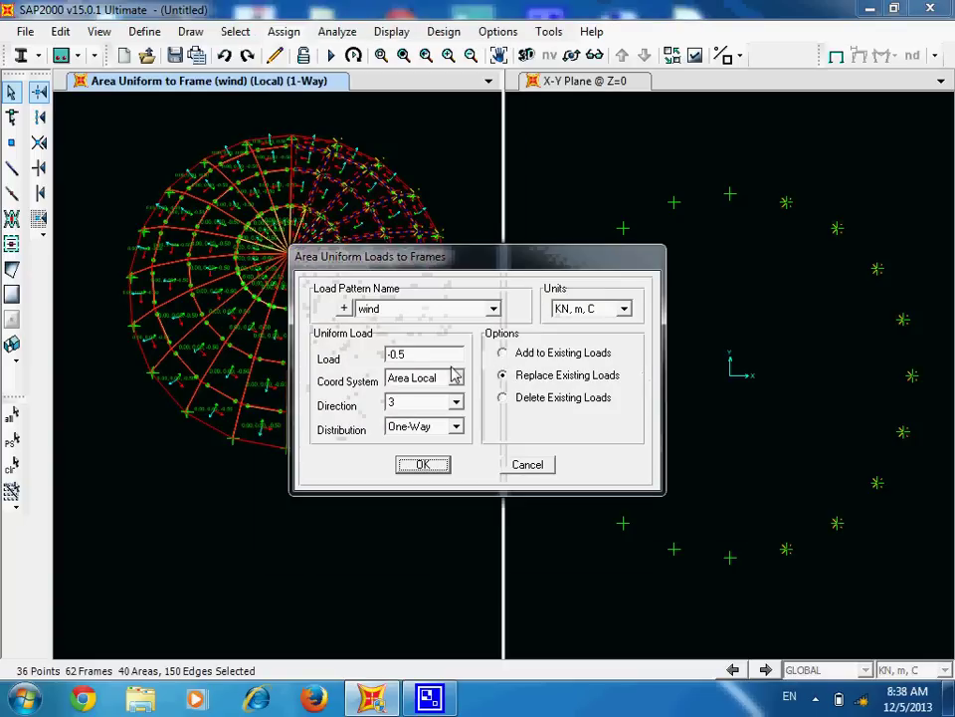
double_click(396, 359)
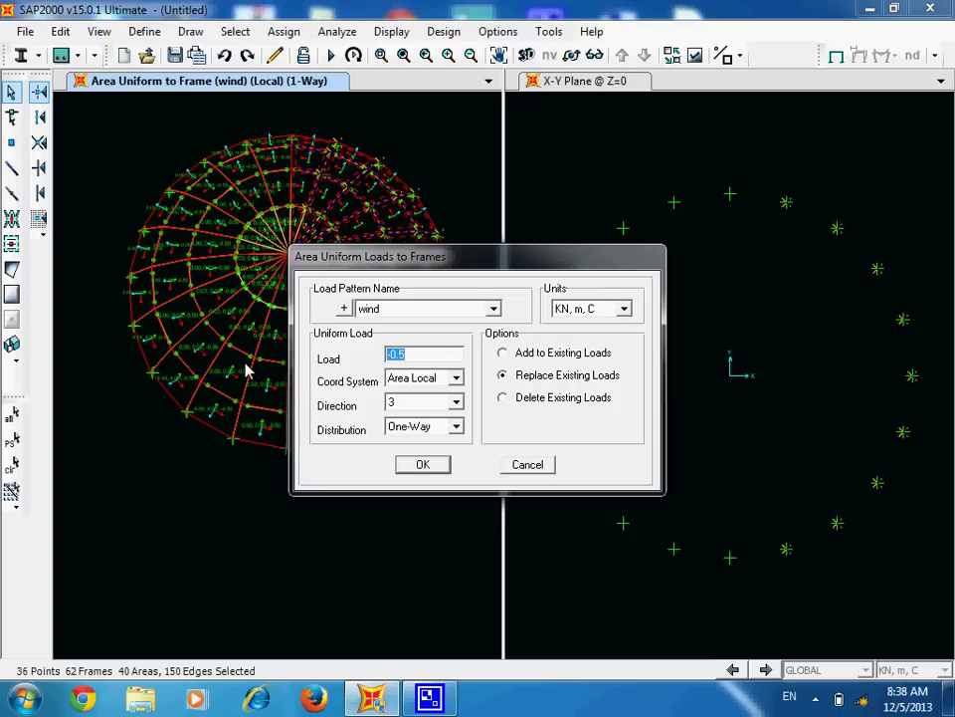
text(.3)
click(420, 467)
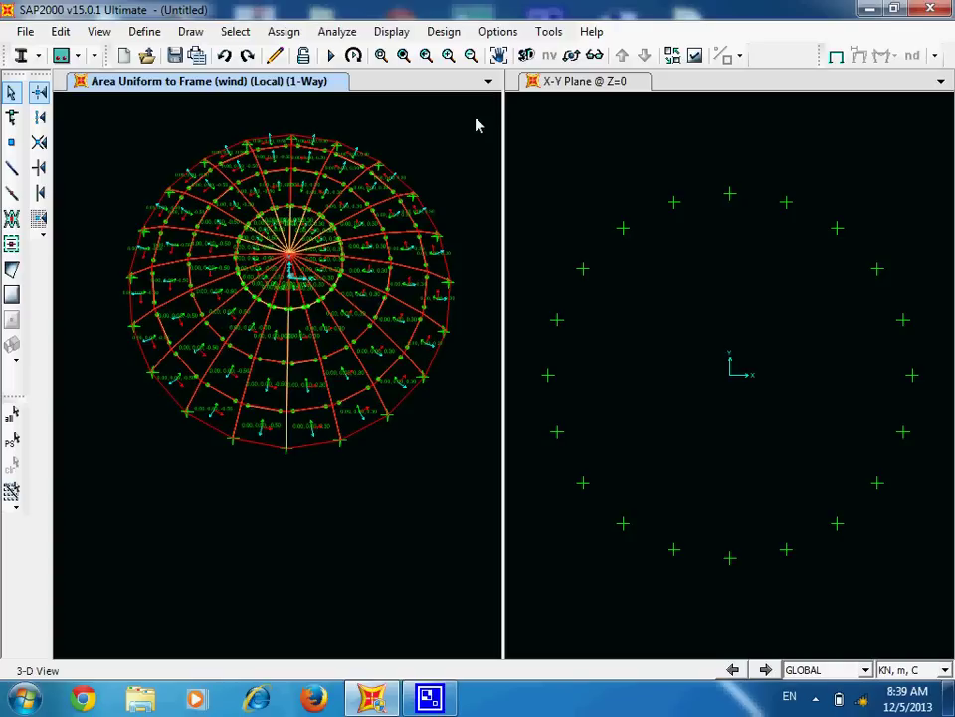
Assign the whole dome a one-way uniform-to-frame snow load of 1.25 in GLOBAL Gravity Projected direction, units KN, m, C, replacing existing loads.
drag(475, 125, 85, 548)
click(284, 30)
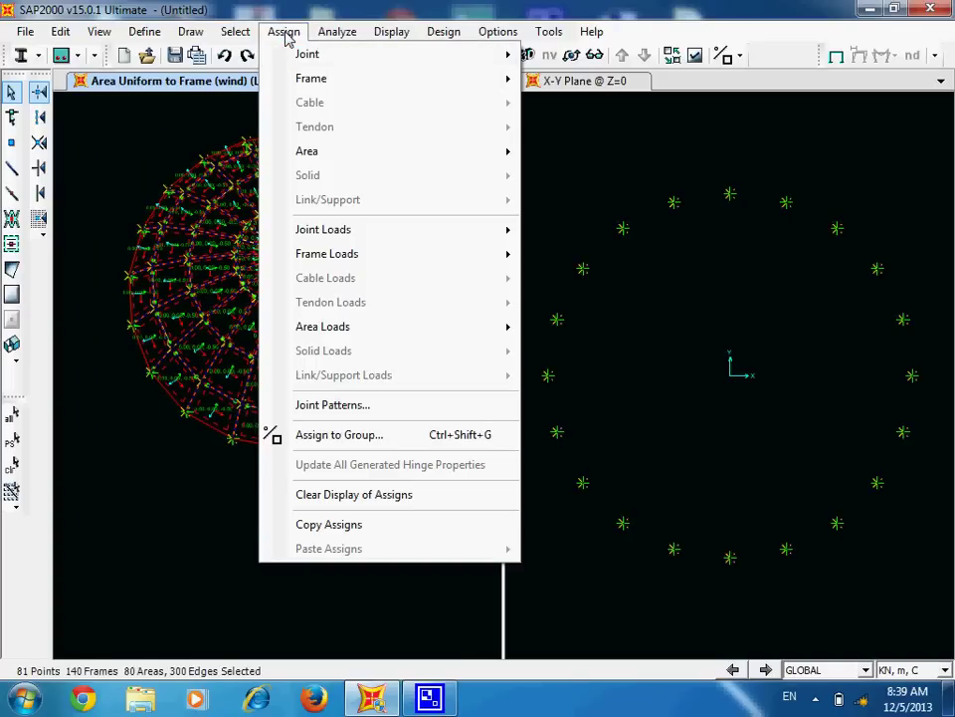
mouse_move(345, 330)
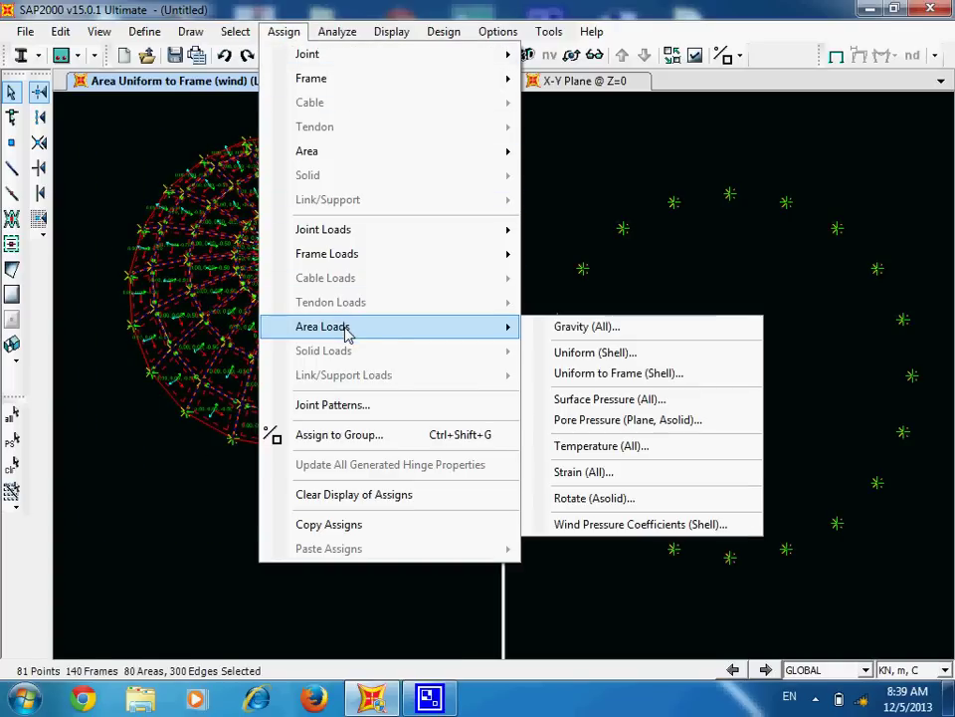
click(625, 378)
click(495, 309)
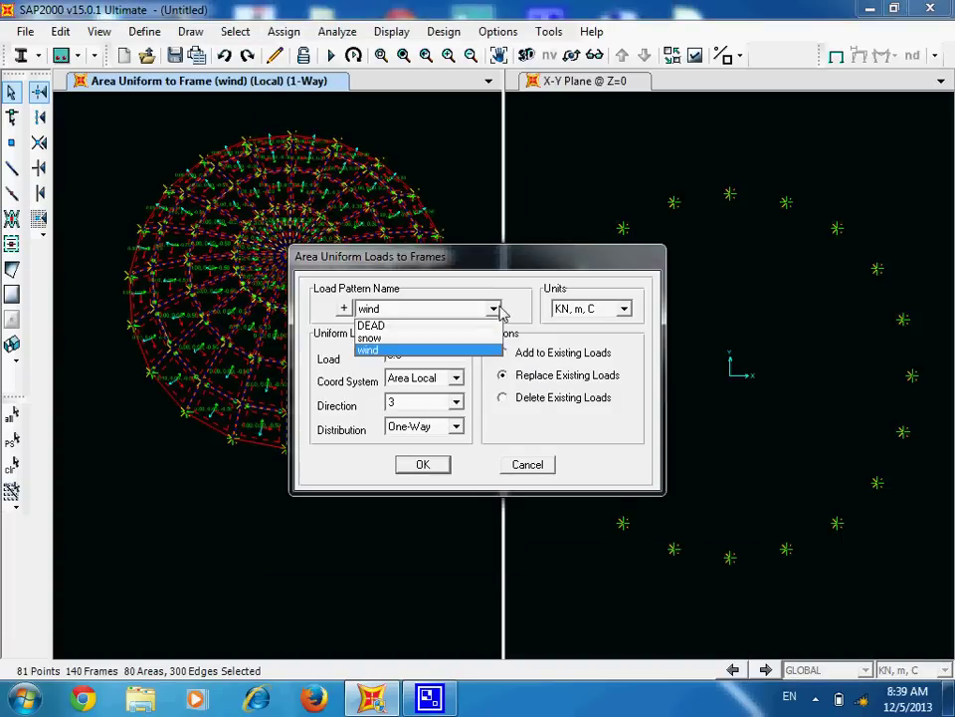
click(391, 337)
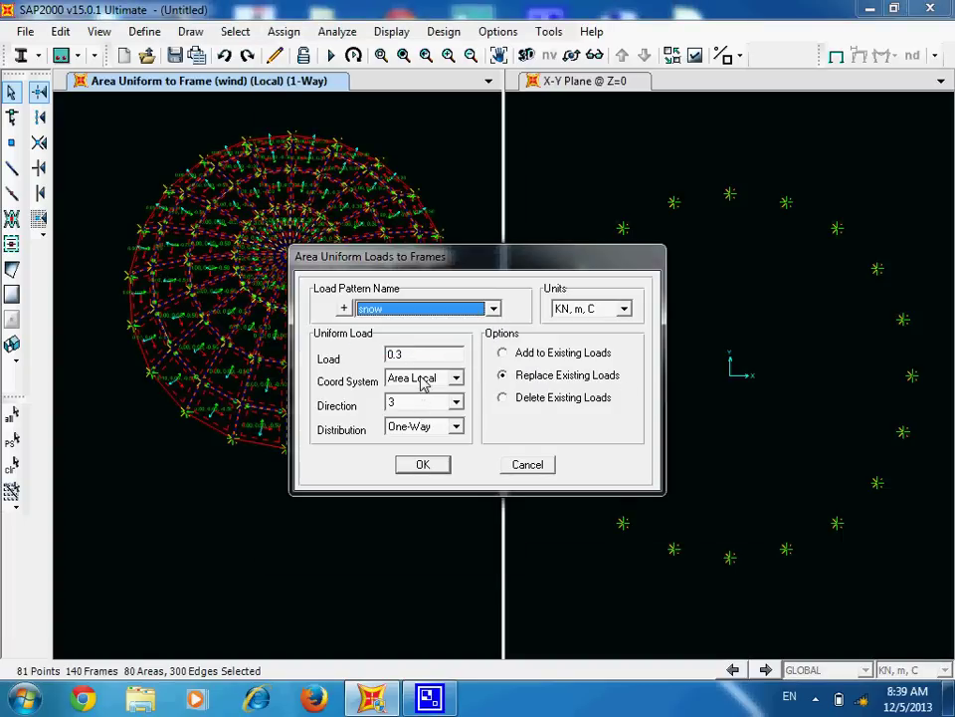
click(456, 378)
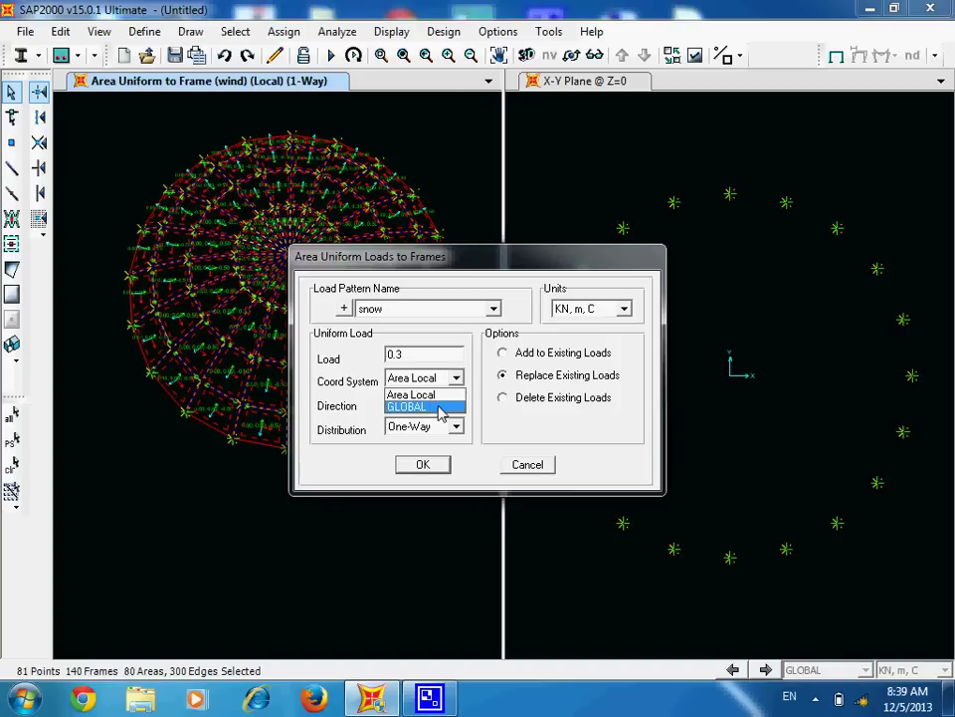
click(439, 408)
click(455, 402)
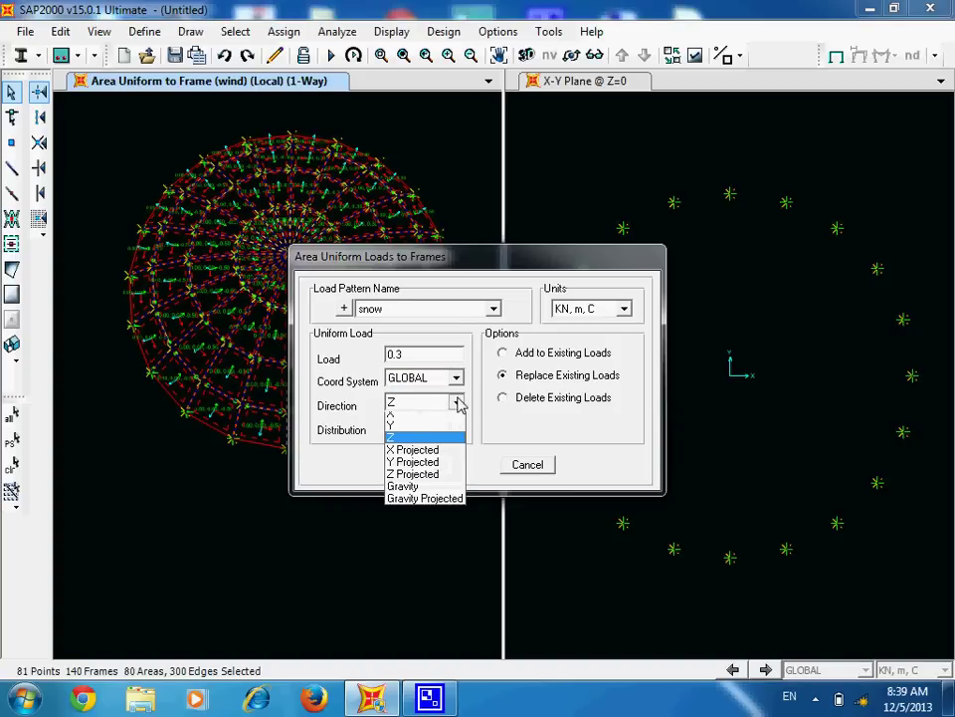
click(439, 505)
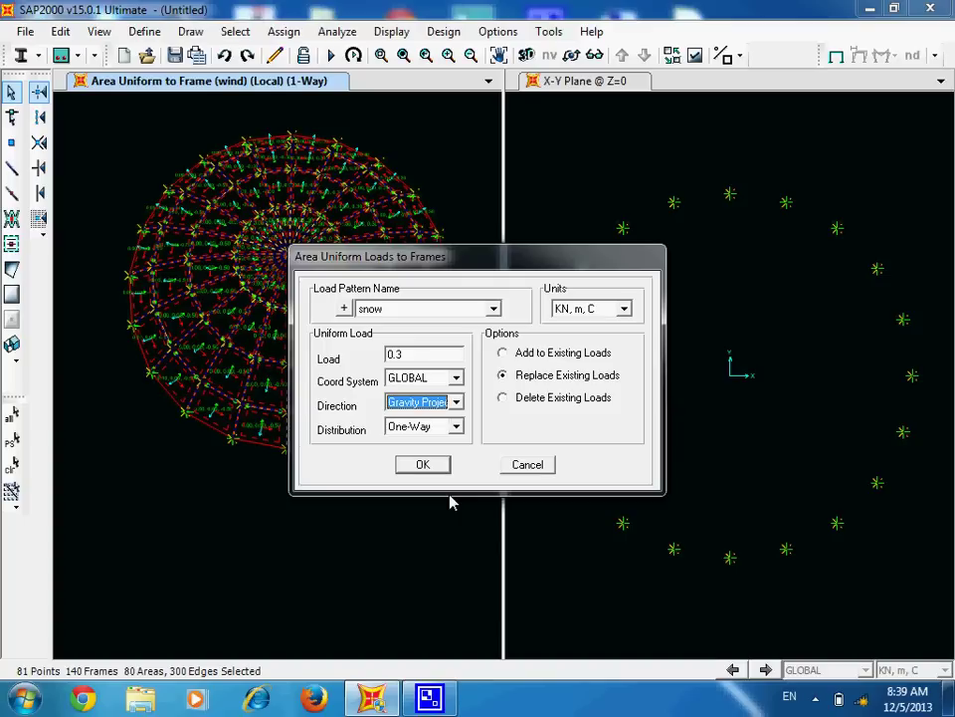
double_click(420, 355)
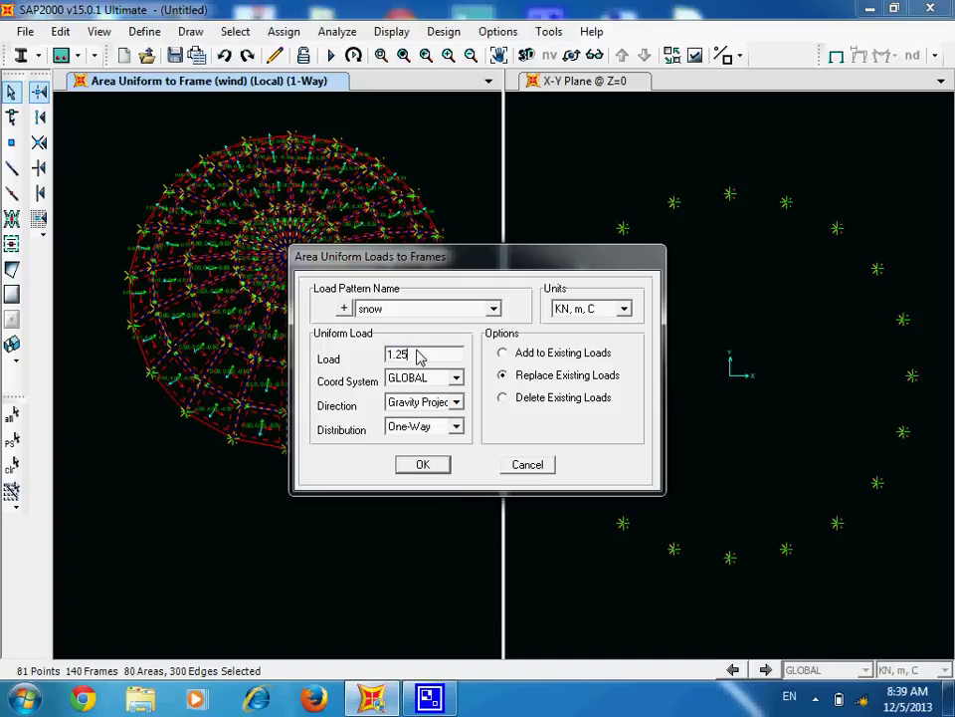
click(404, 464)
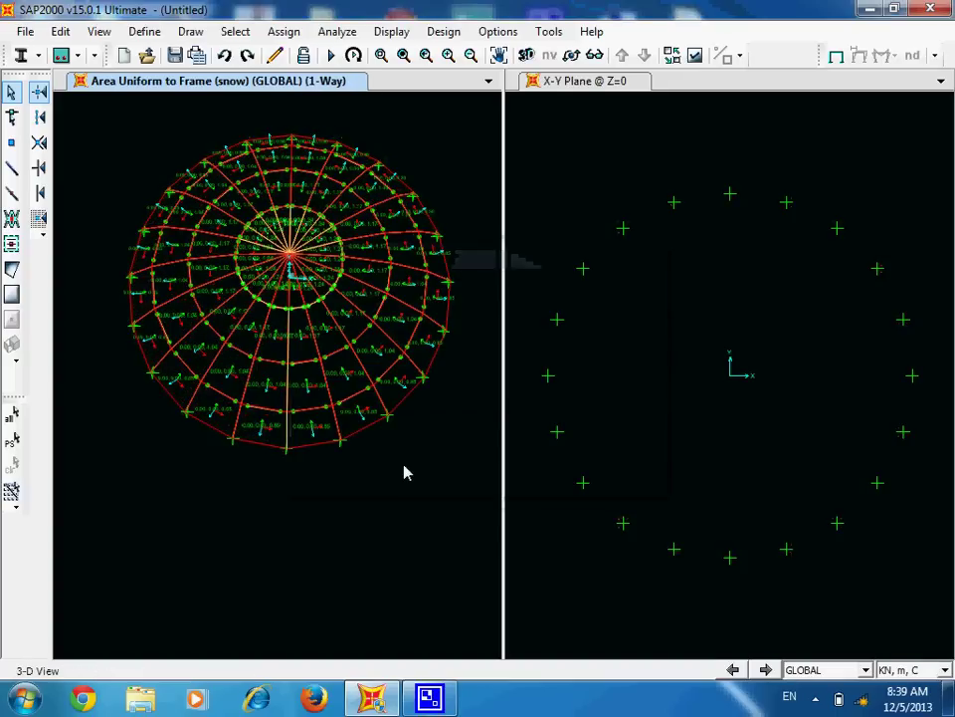
Examine the snow load values on the dome's area panels in the 3-D view, from above, from the side and close up.
scroll(343, 386, up, 5)
scroll(276, 379, down, 5)
middle_drag(277, 380, 335, 437)
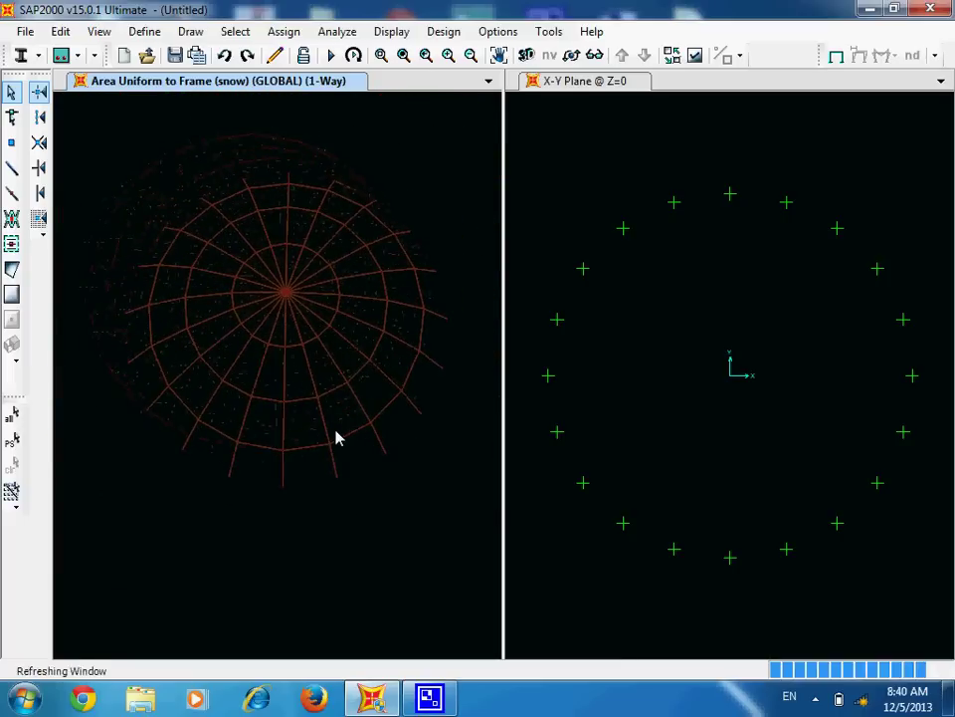
click(501, 55)
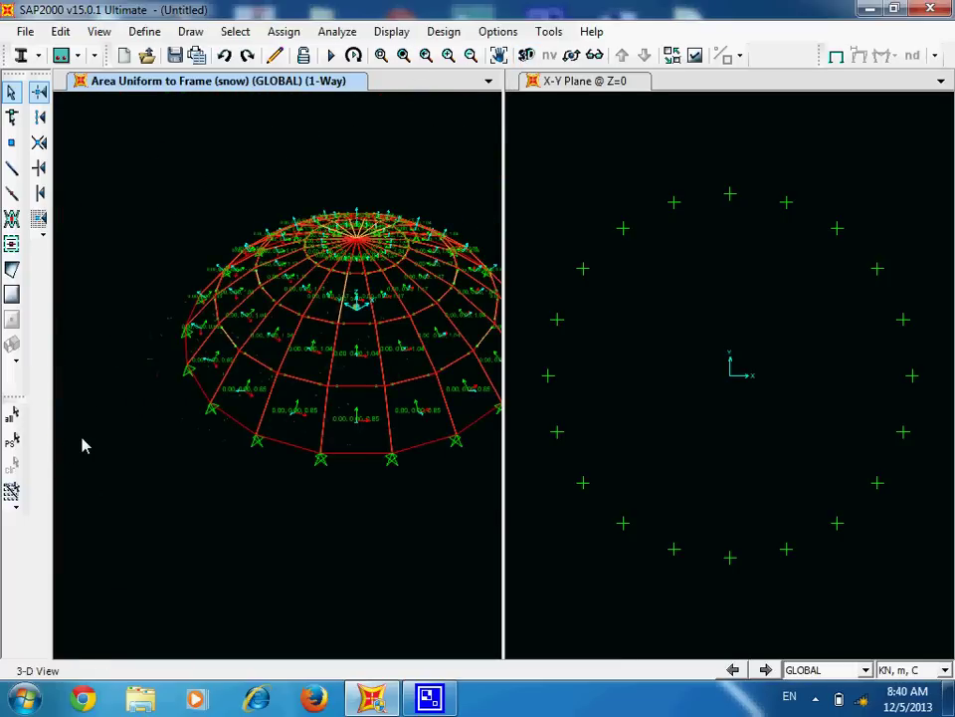
scroll(342, 396, up, 3)
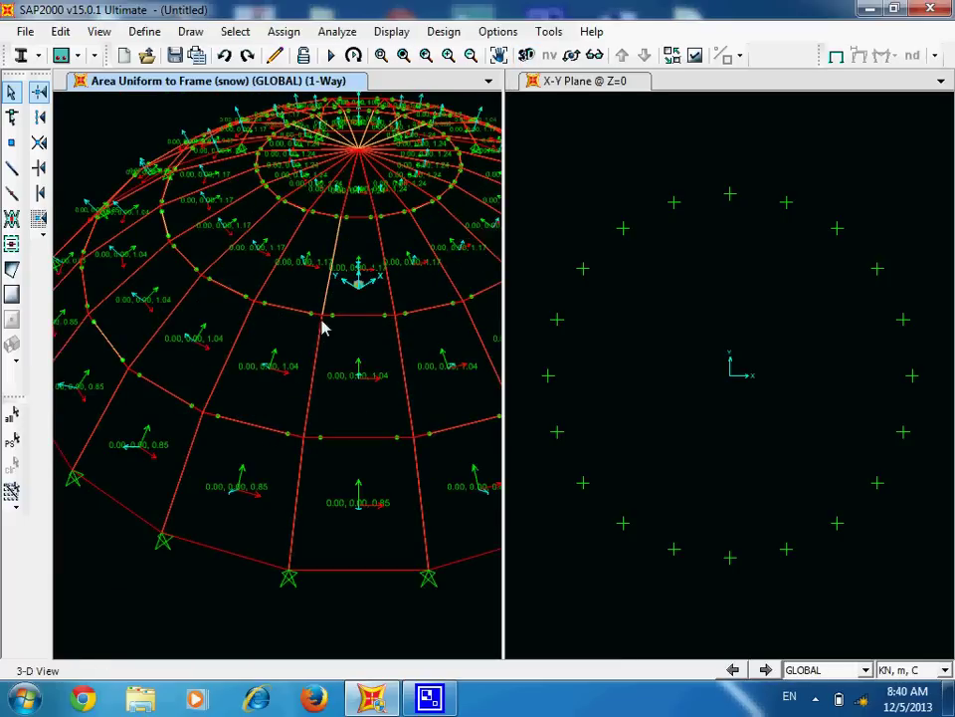
scroll(235, 389, up, 4)
scroll(241, 390, up, 2)
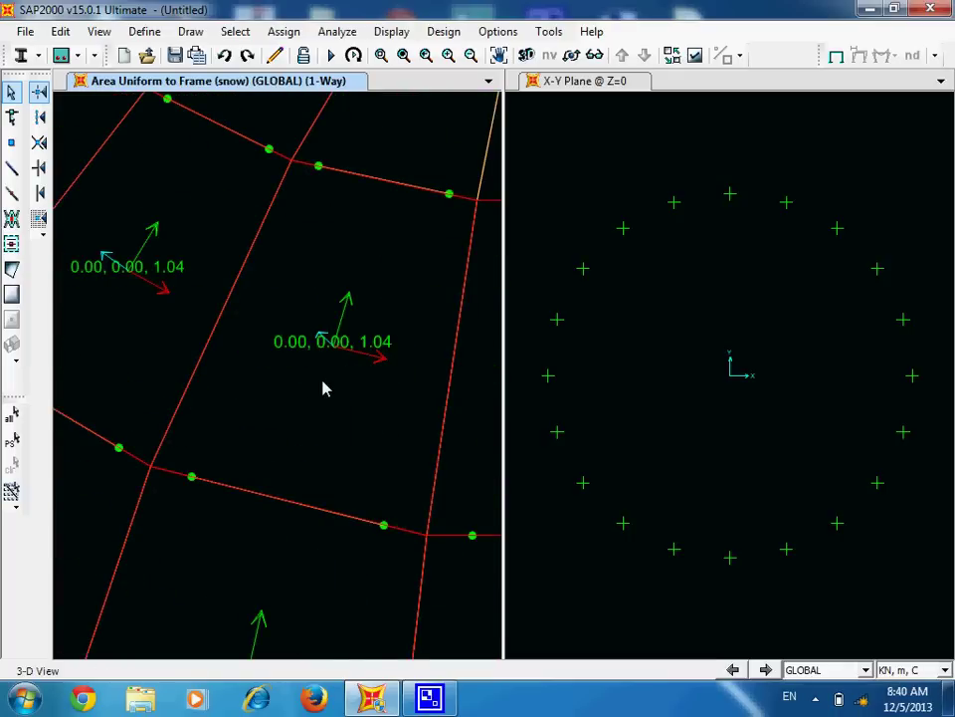
scroll(299, 418, down, 2)
scroll(247, 396, down, 3)
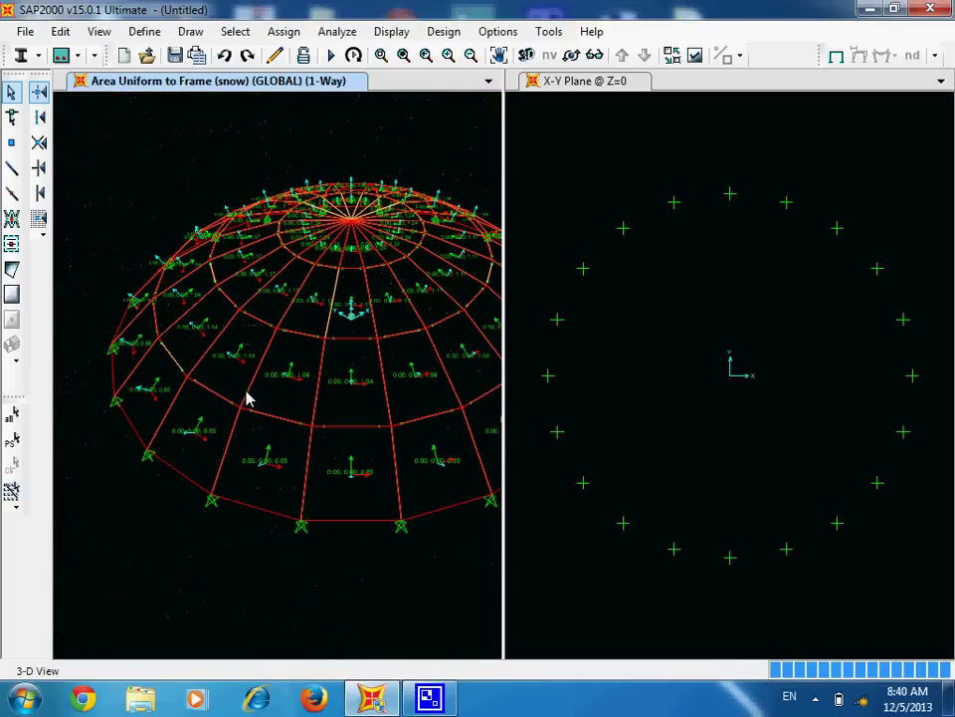
Add the default code-generated load combinations for Steel Frame Design.
click(143, 33)
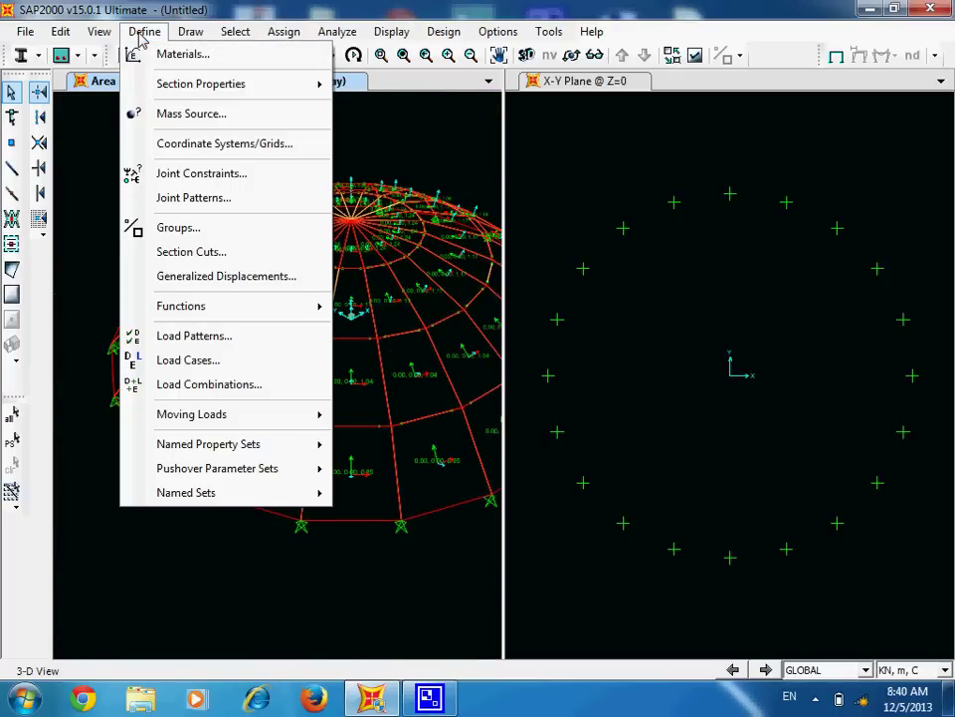
click(217, 386)
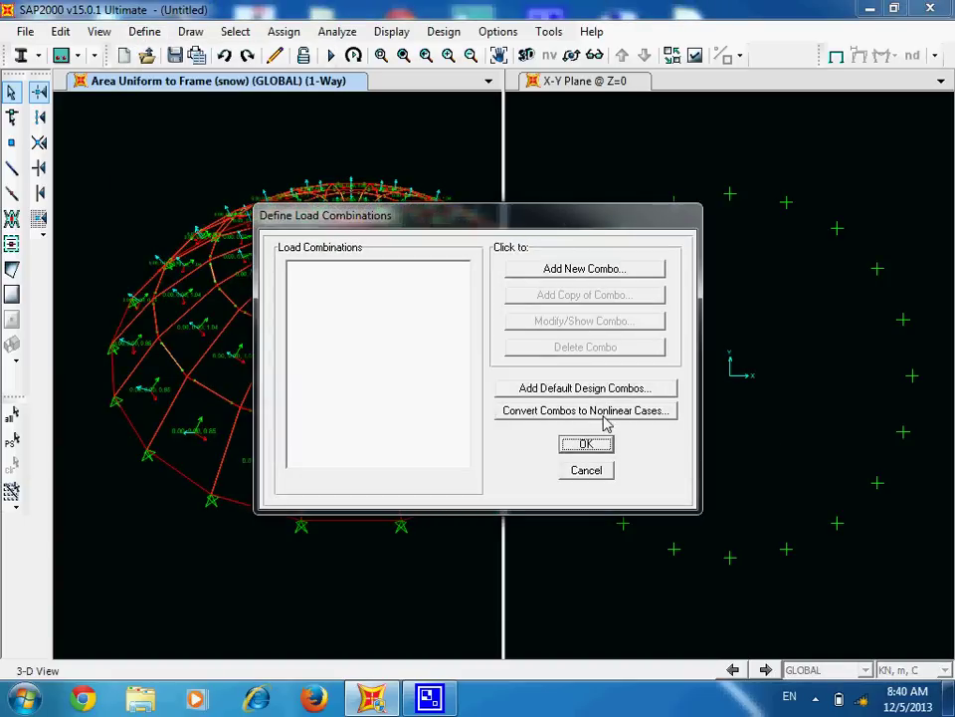
click(589, 390)
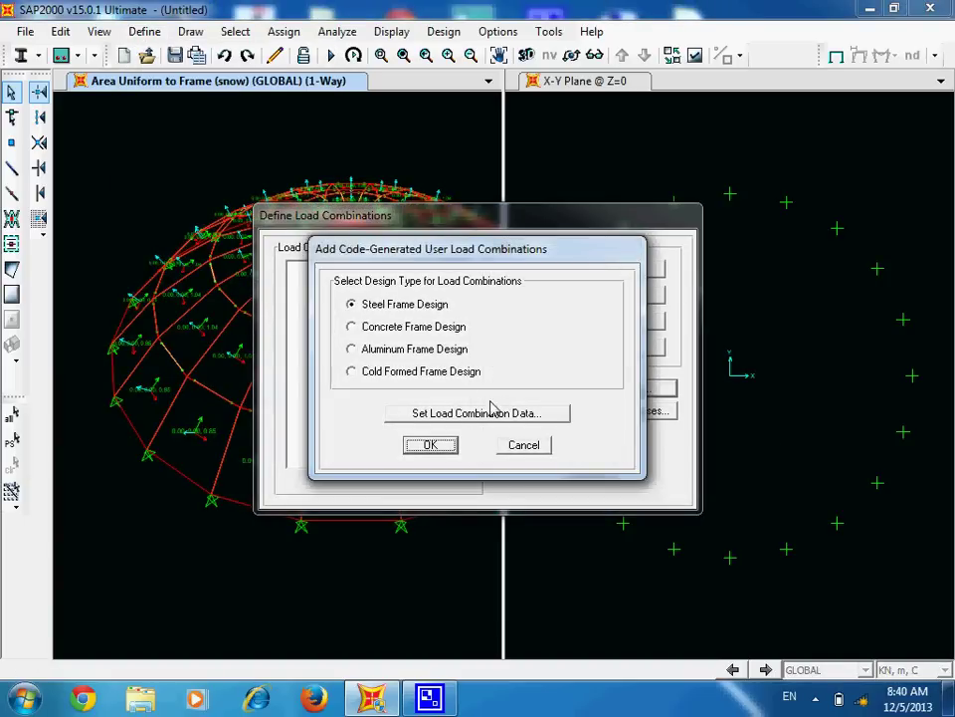
click(430, 444)
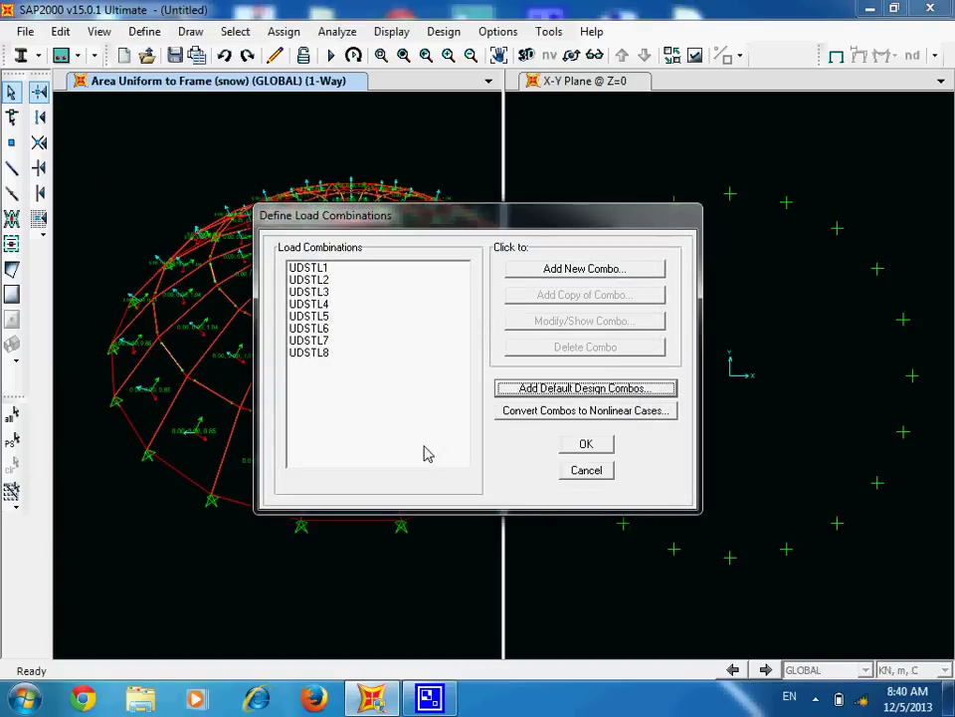
click(572, 446)
Start the analysis with the DEAD, MODAL, snow and wind load cases all set to run.
shift+middle_drag(311, 506, 251, 523)
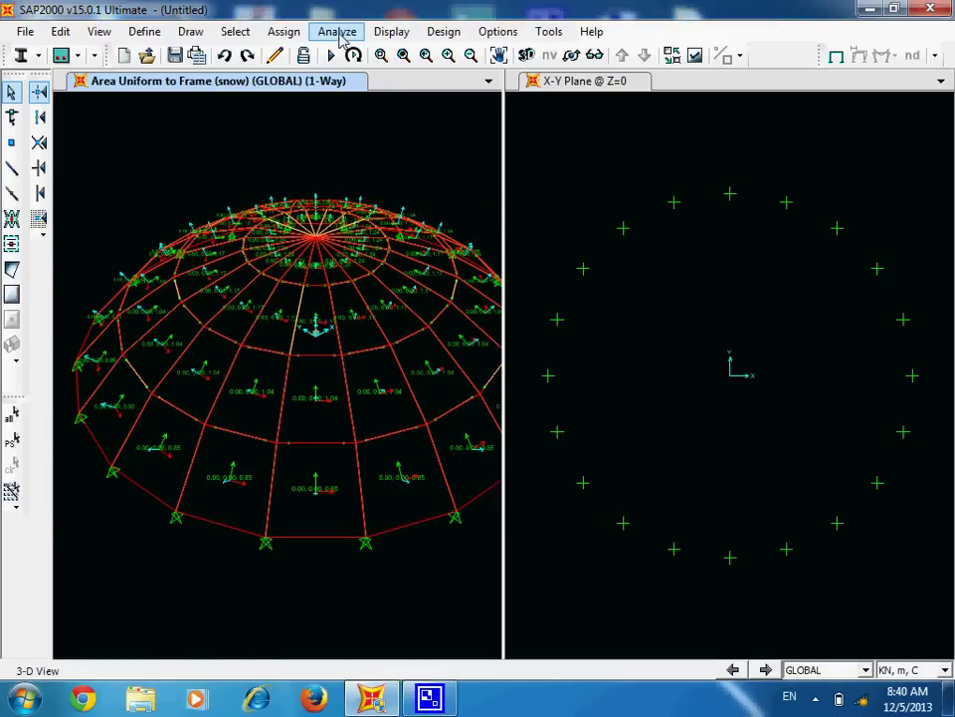
click(336, 32)
click(364, 141)
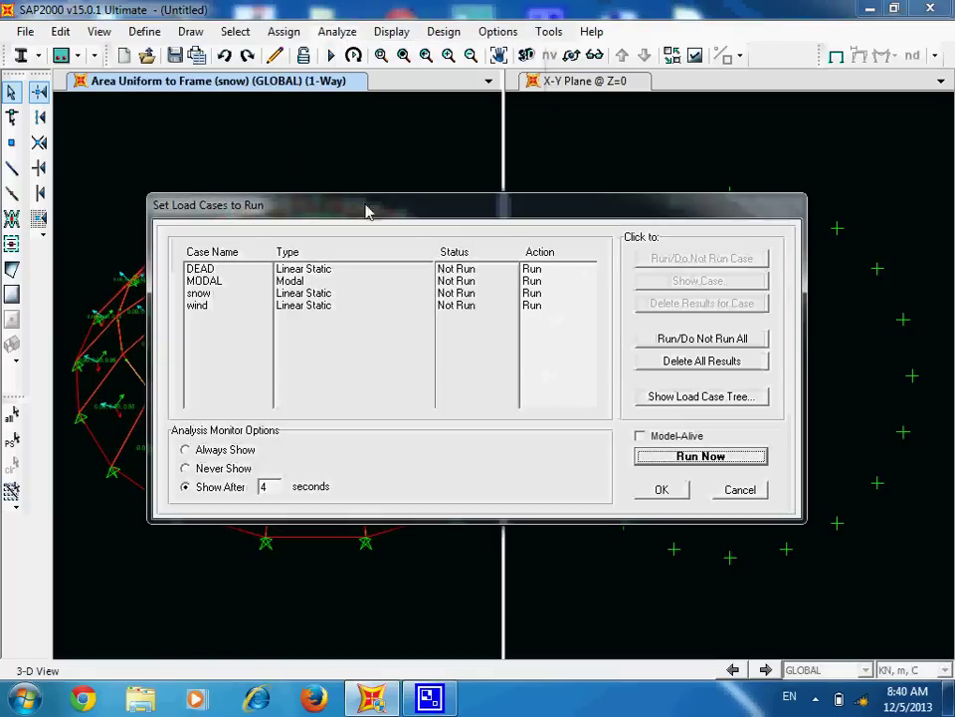
click(689, 454)
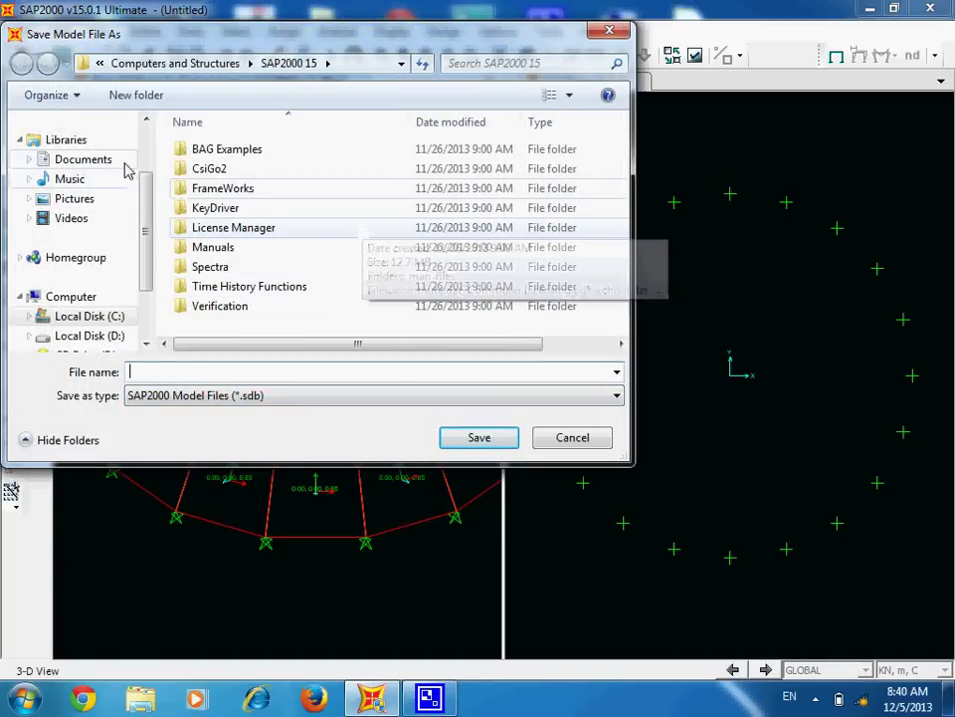
Save the model as dome in a new folder named t inside the SAP2000 15 folder, letting the analysis run.
right_click(405, 254)
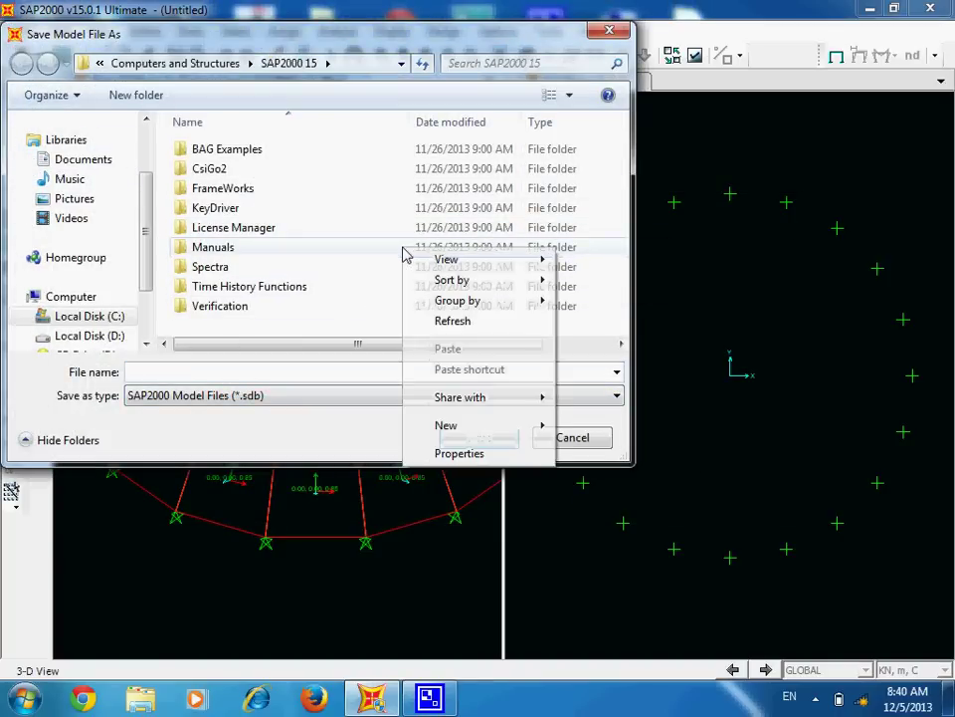
mouse_move(446, 426)
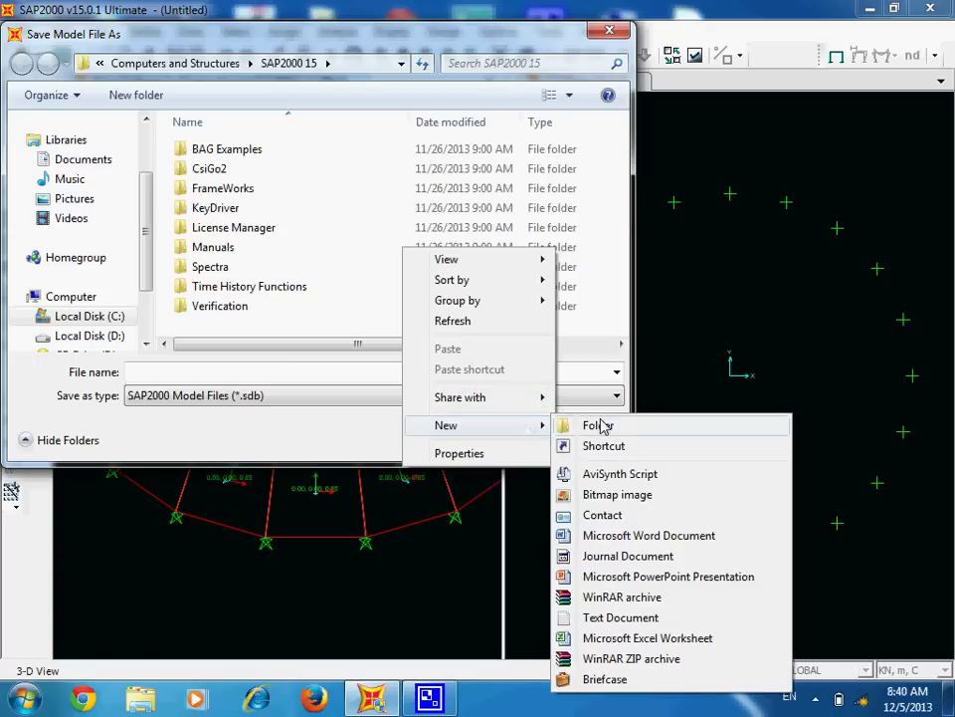
click(589, 425)
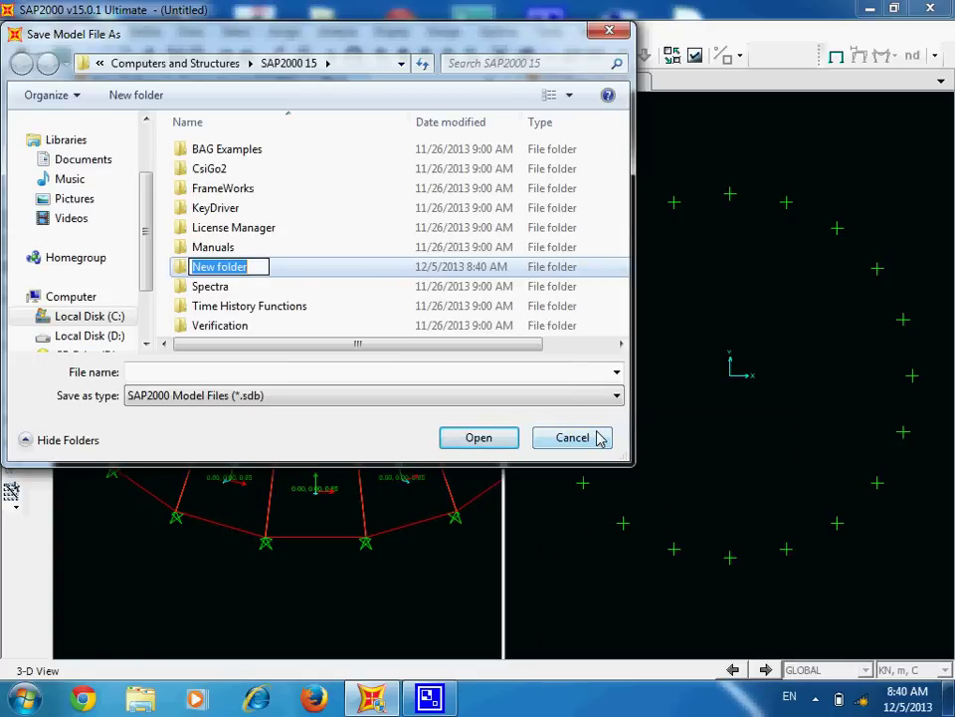
text(t)
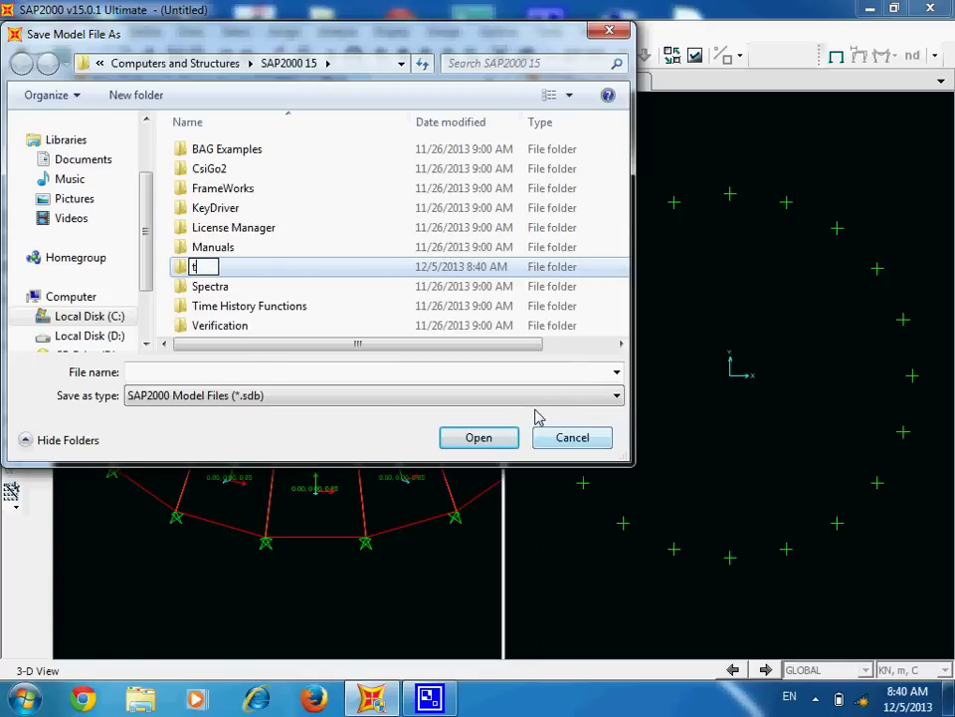
click(181, 270)
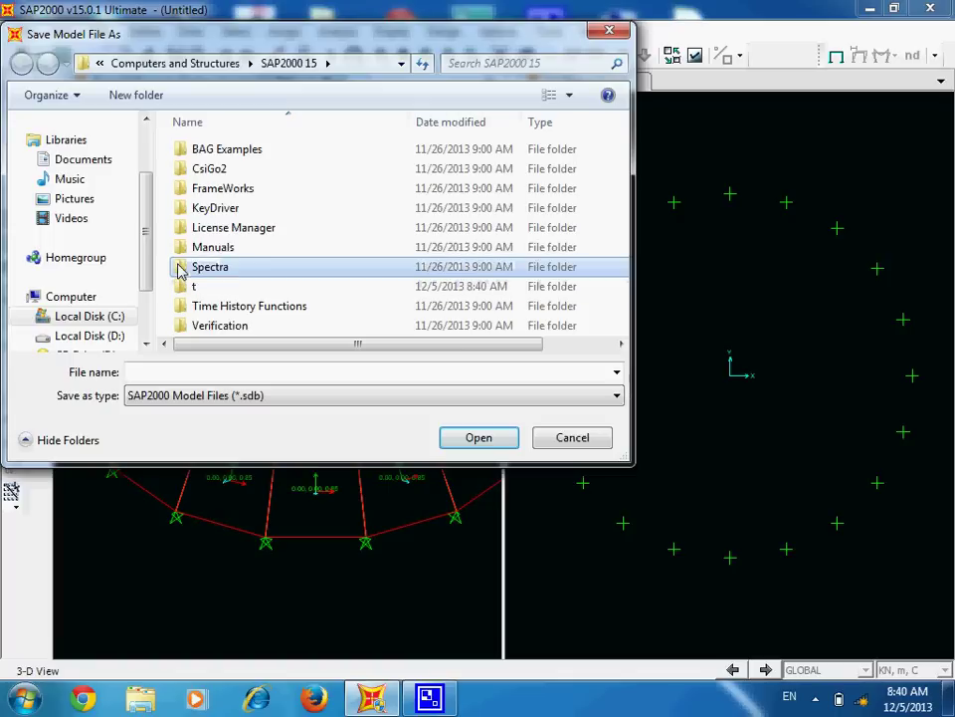
double_click(187, 285)
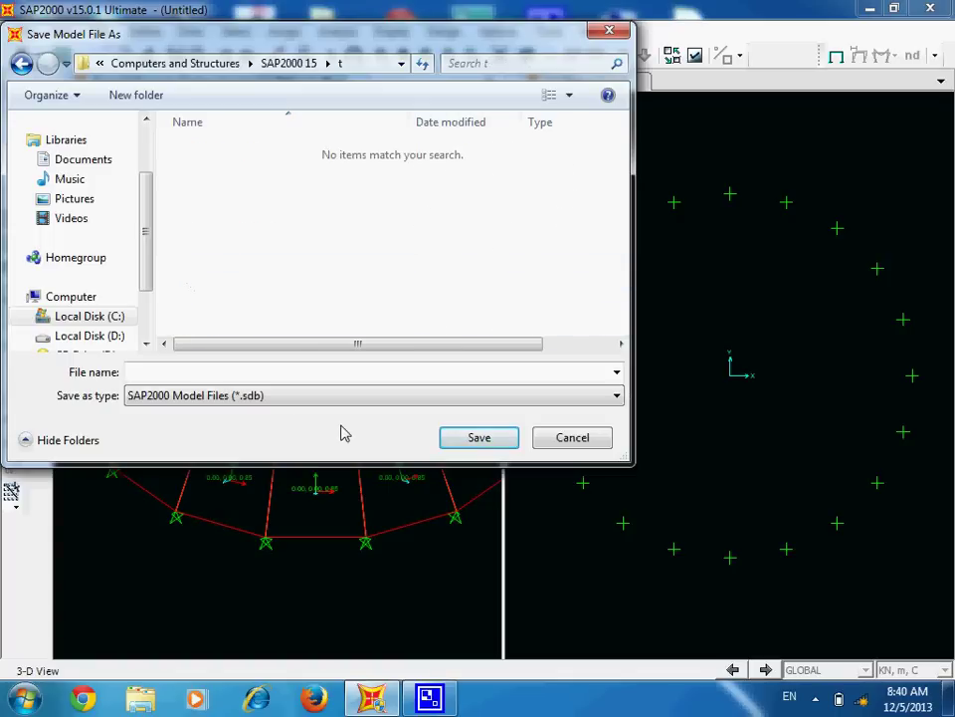
click(256, 375)
text(dome)
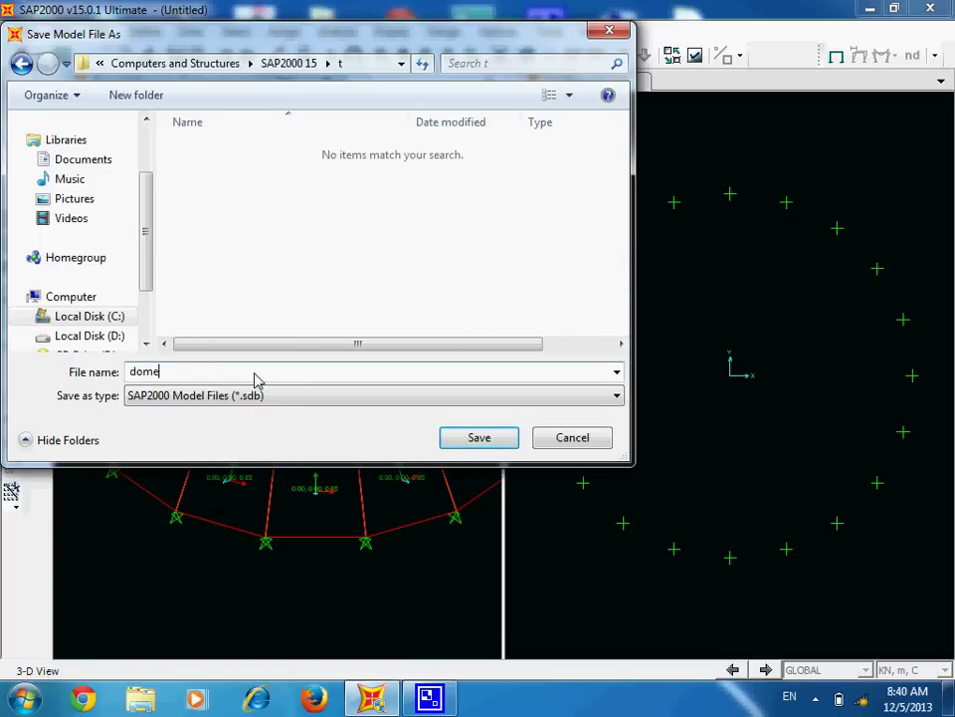
click(461, 444)
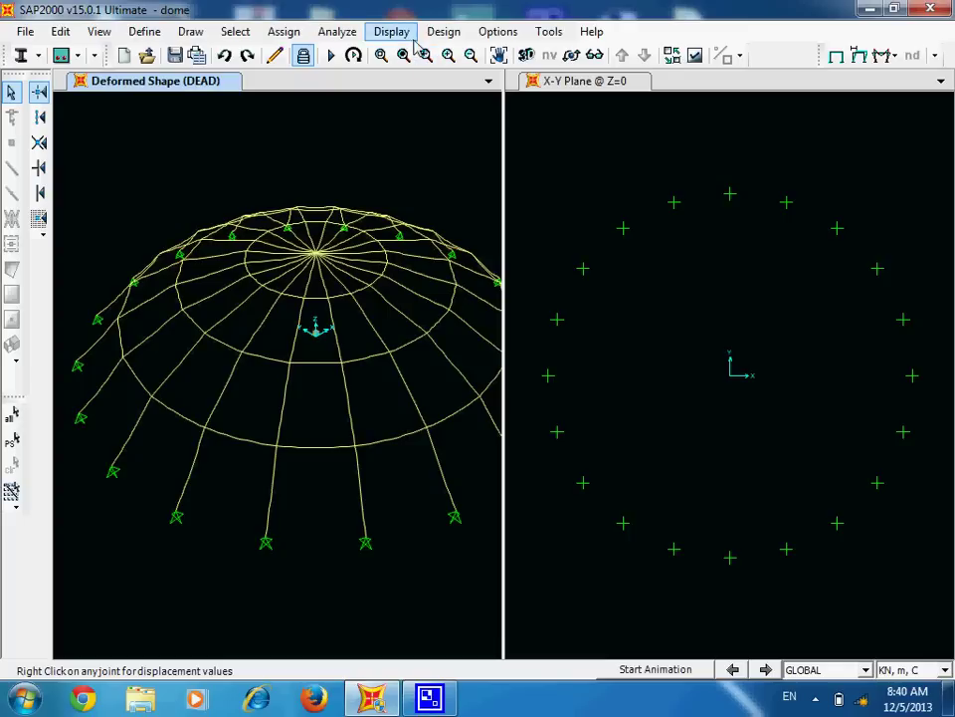
Run the steel frame design check of the dome structure.
click(454, 37)
mouse_move(512, 54)
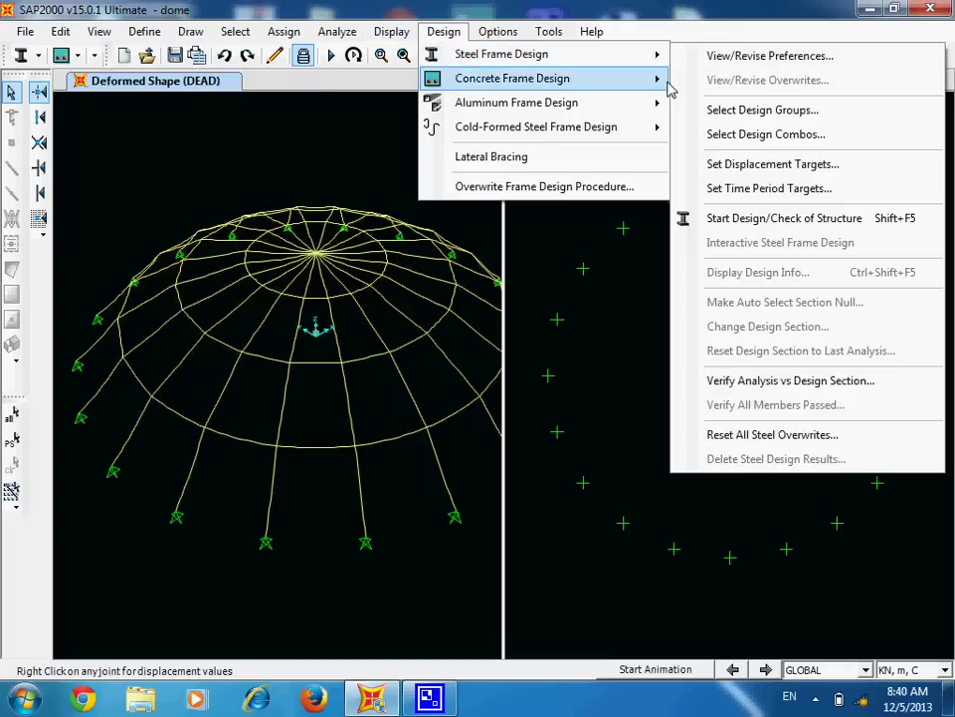
click(785, 218)
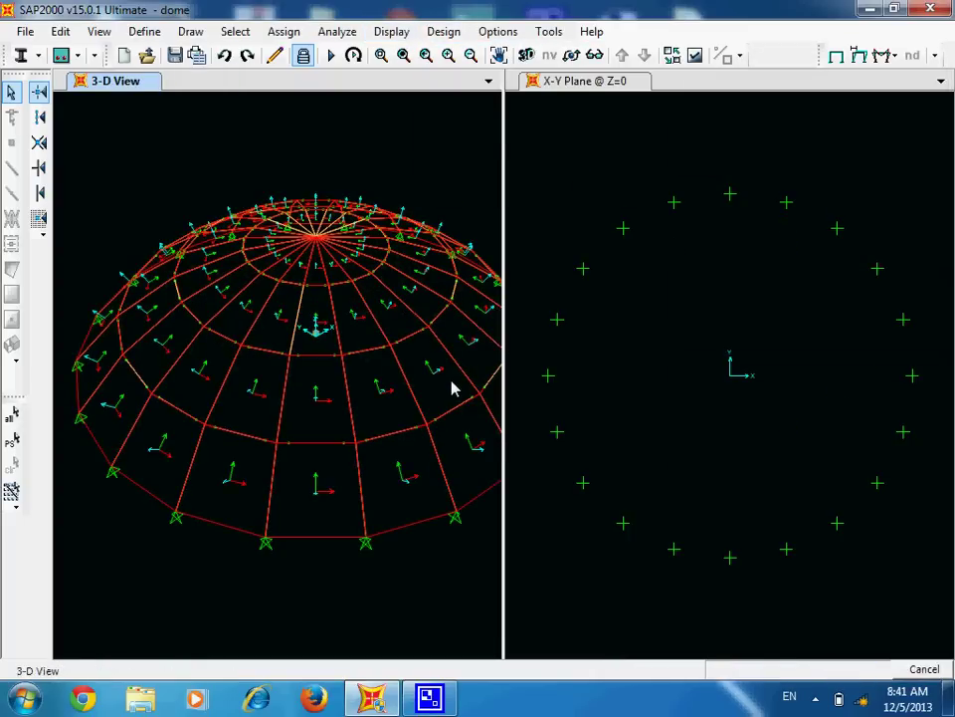
Verify analysis against design sections, selecting the steel frames that differ, and rerun the analysis of all load cases.
click(444, 31)
mouse_move(459, 60)
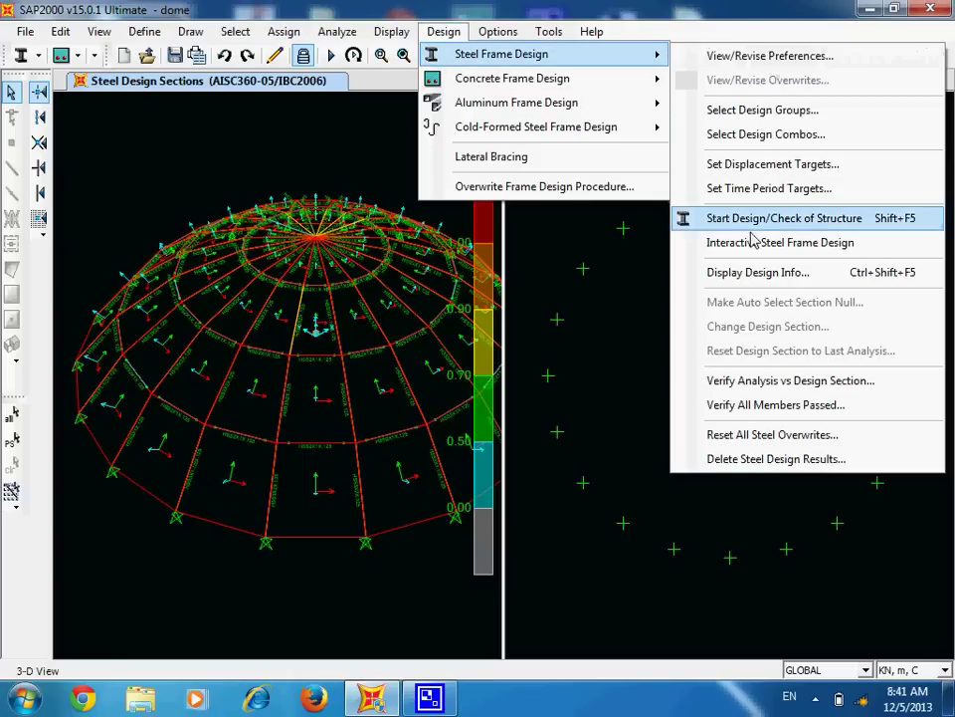
click(788, 387)
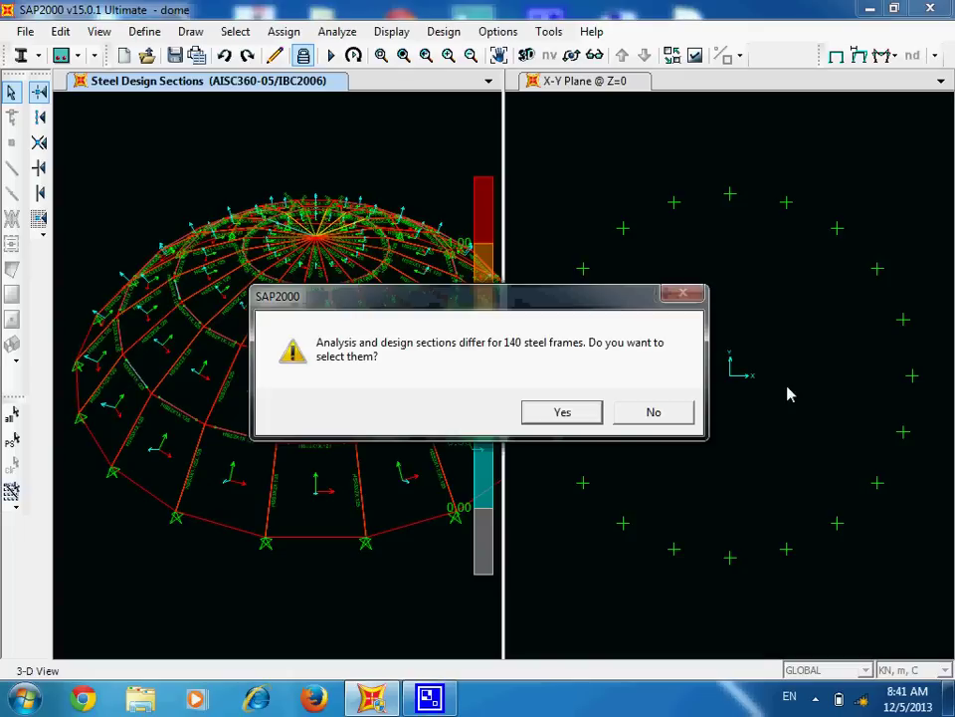
click(549, 413)
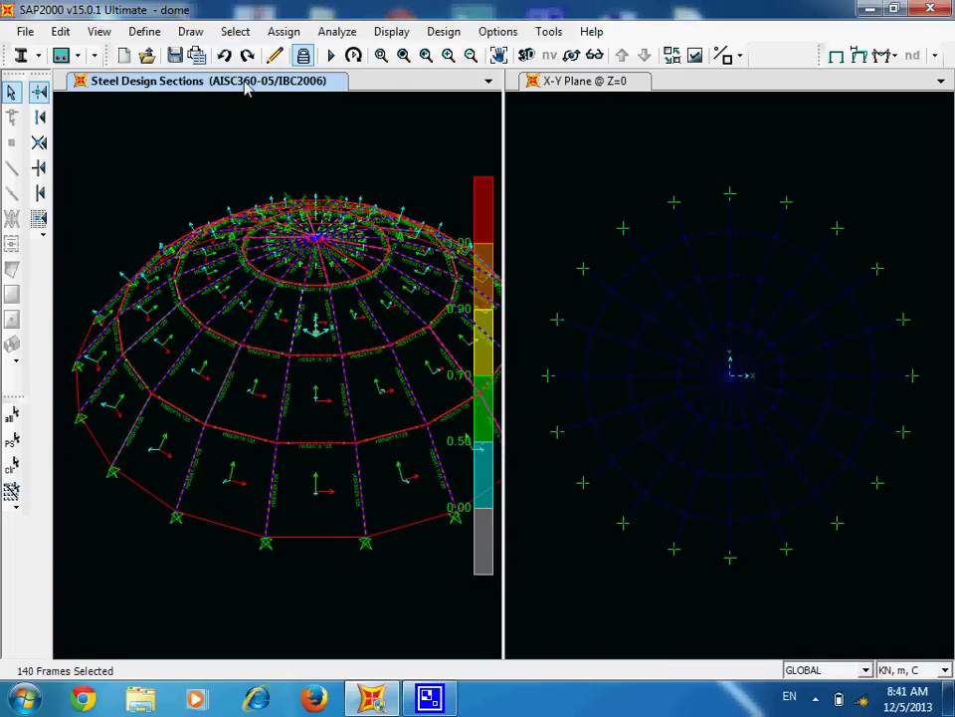
click(331, 55)
click(697, 454)
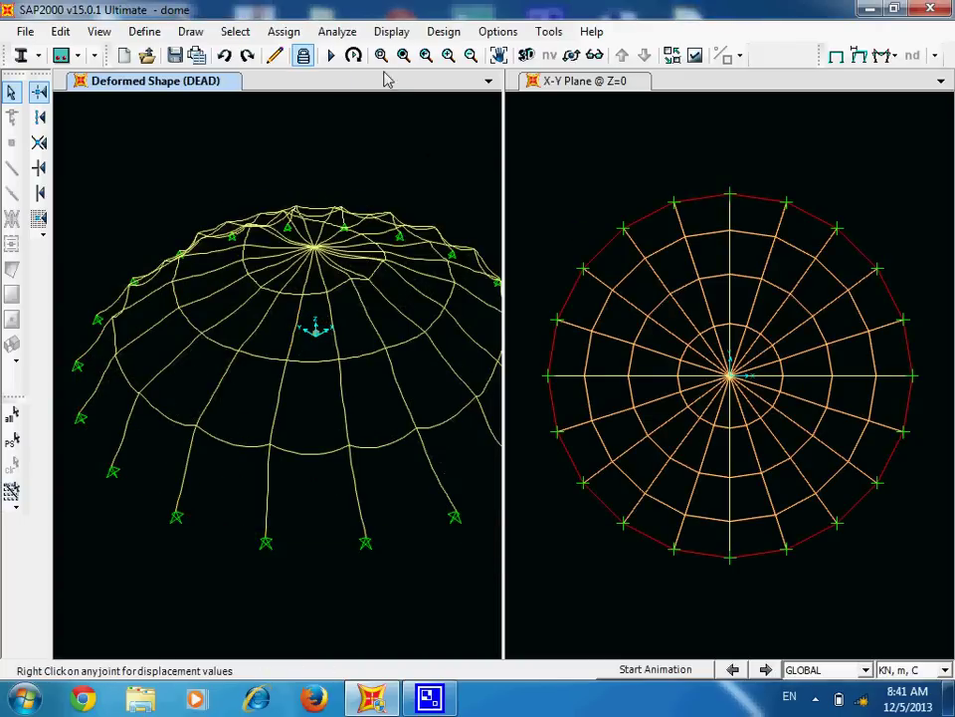
Run the steel frame design check of the dome on the new analysis results, starting the check a second time.
click(444, 32)
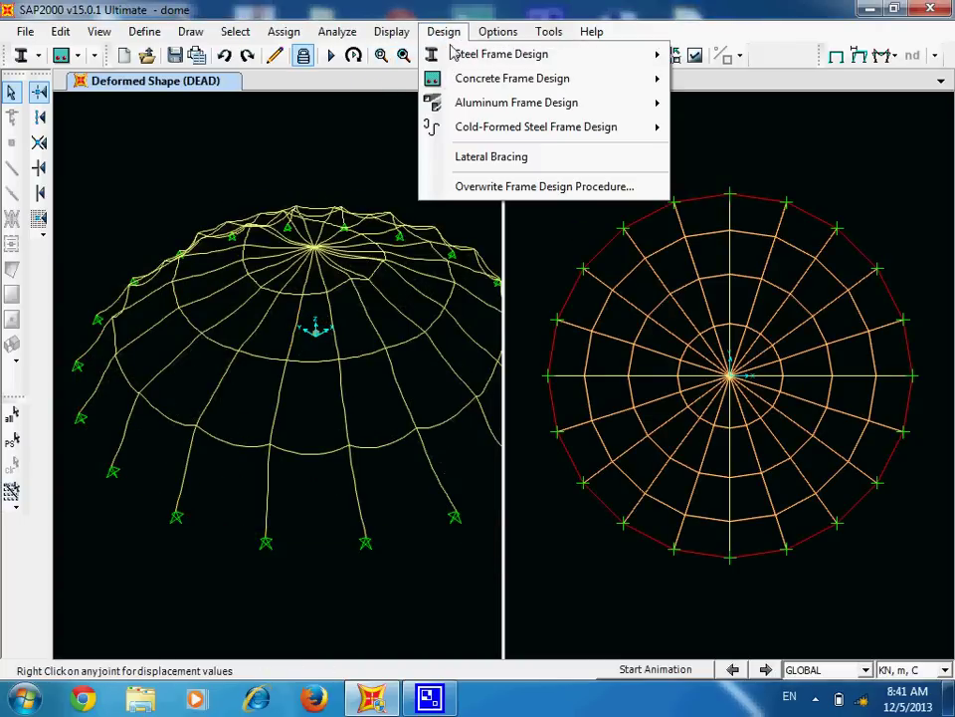
mouse_move(455, 57)
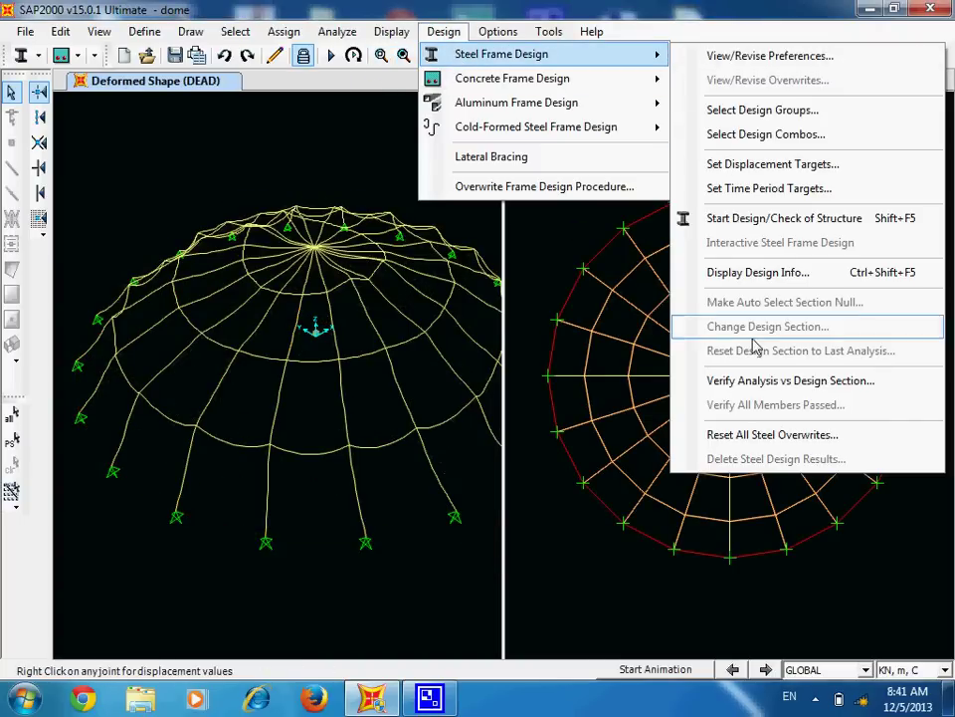
click(747, 218)
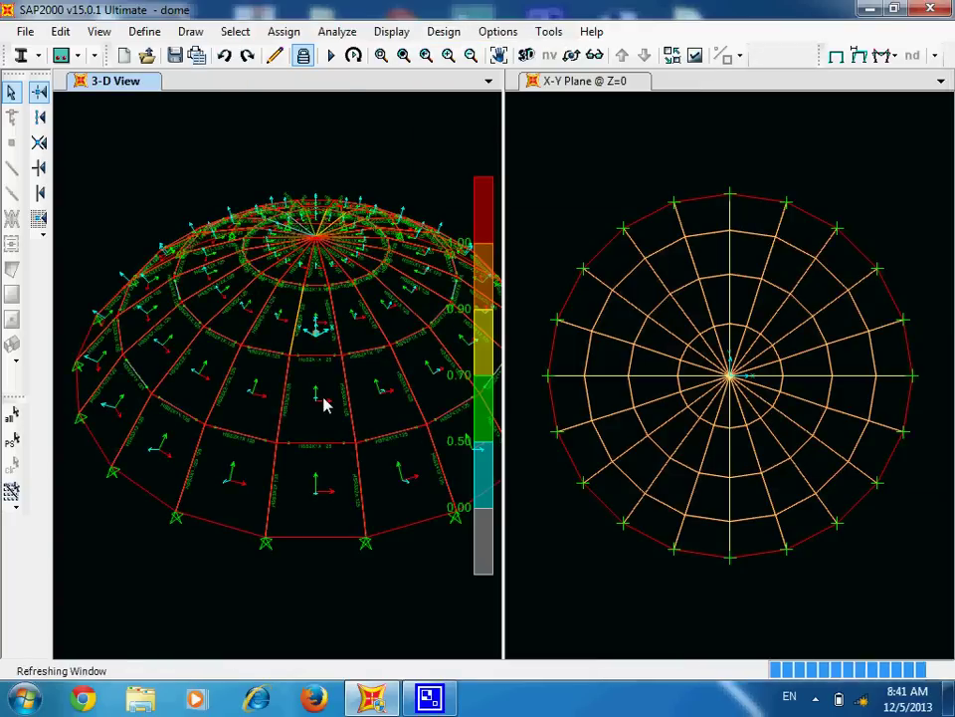
click(441, 32)
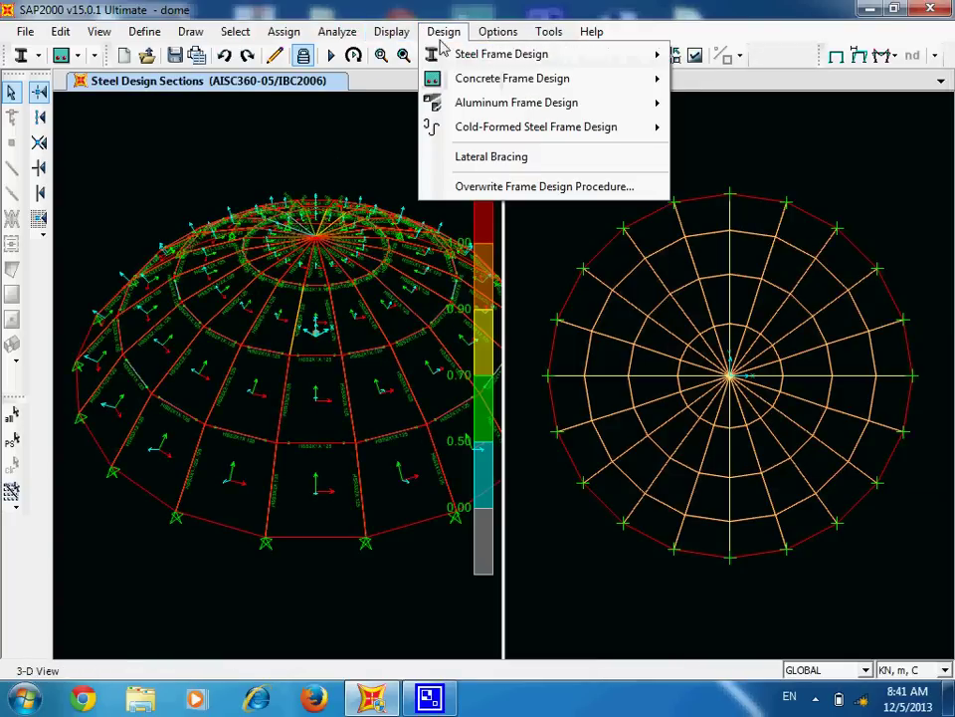
mouse_move(453, 60)
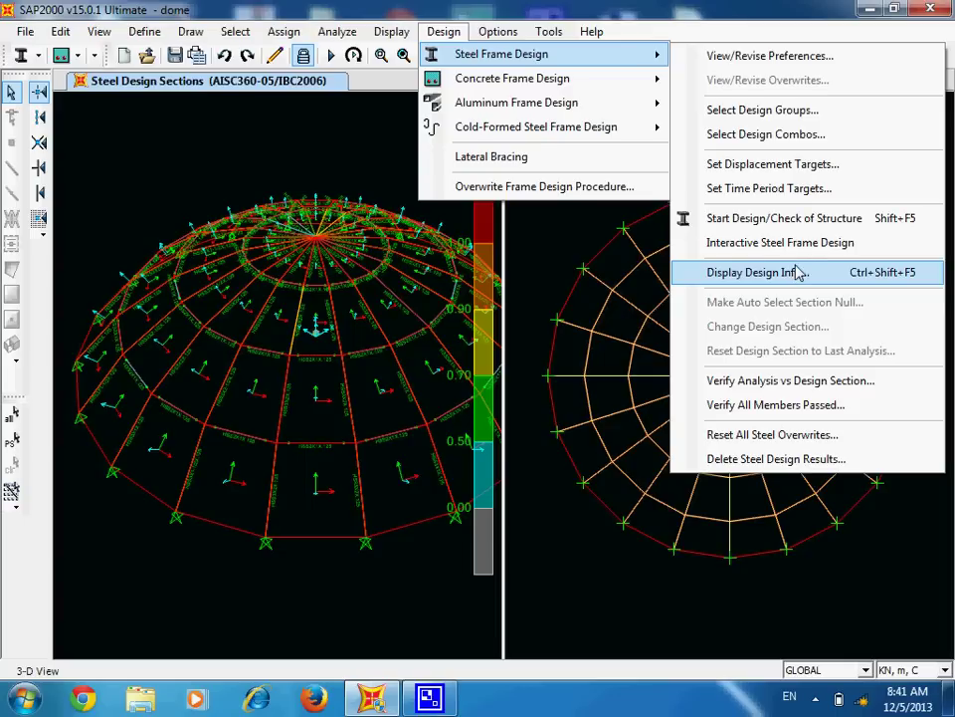
click(793, 220)
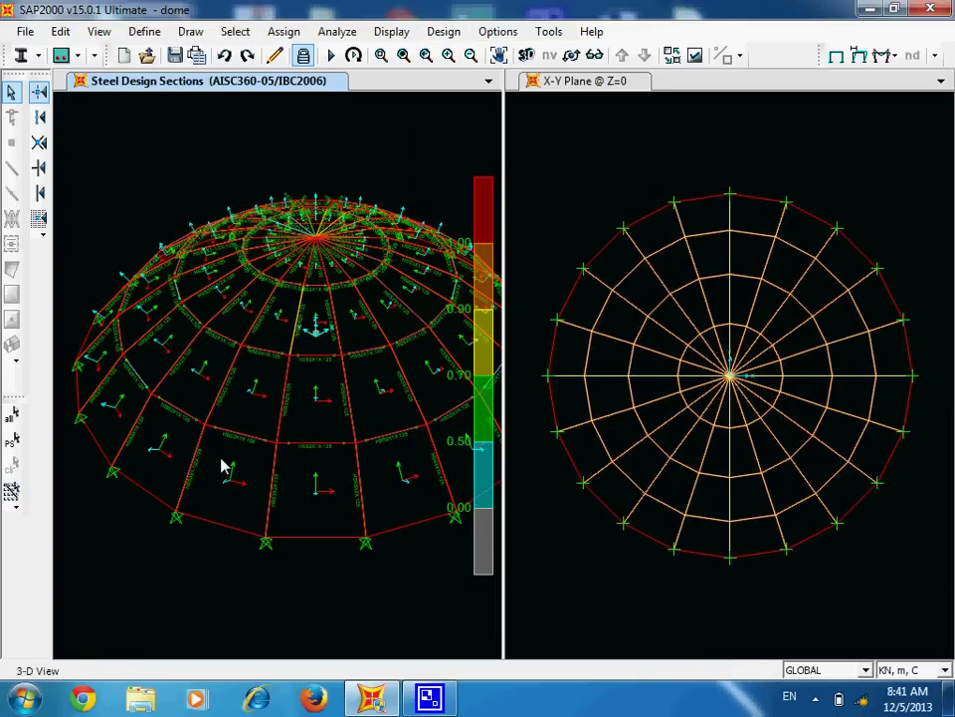
Verify analysis against design sections, select the steel frames that differ, and rerun the analysis of all load cases.
click(444, 31)
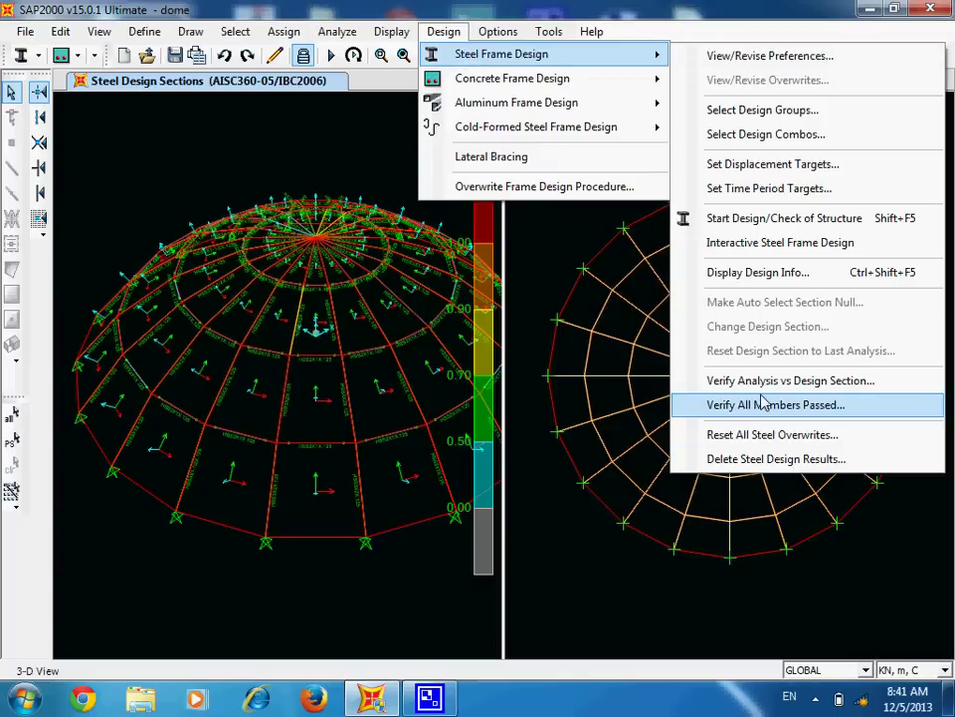
click(761, 404)
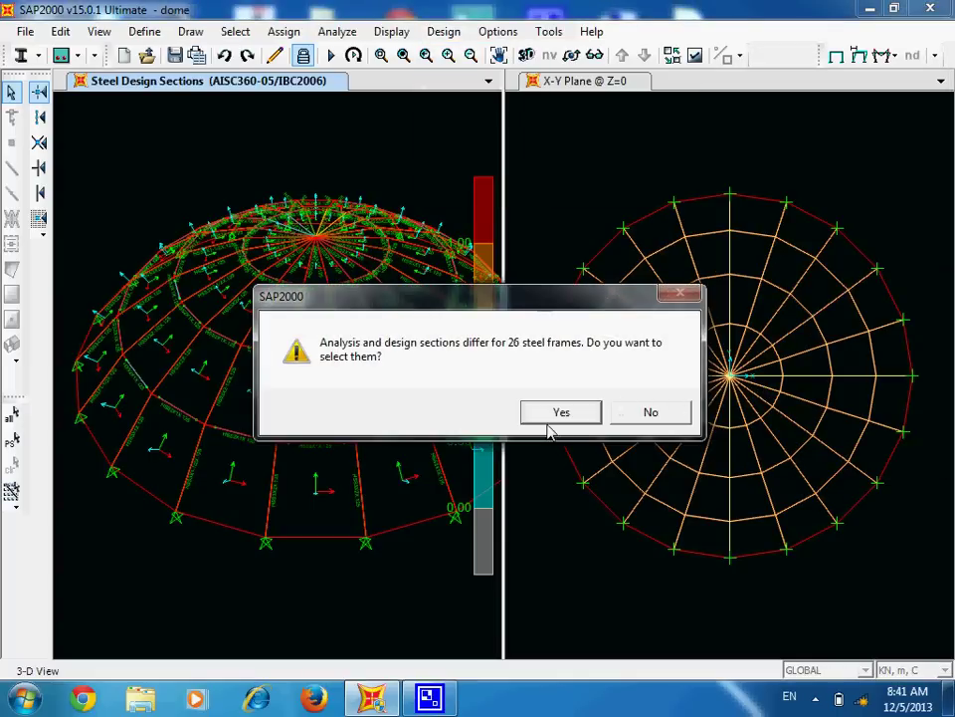
click(551, 414)
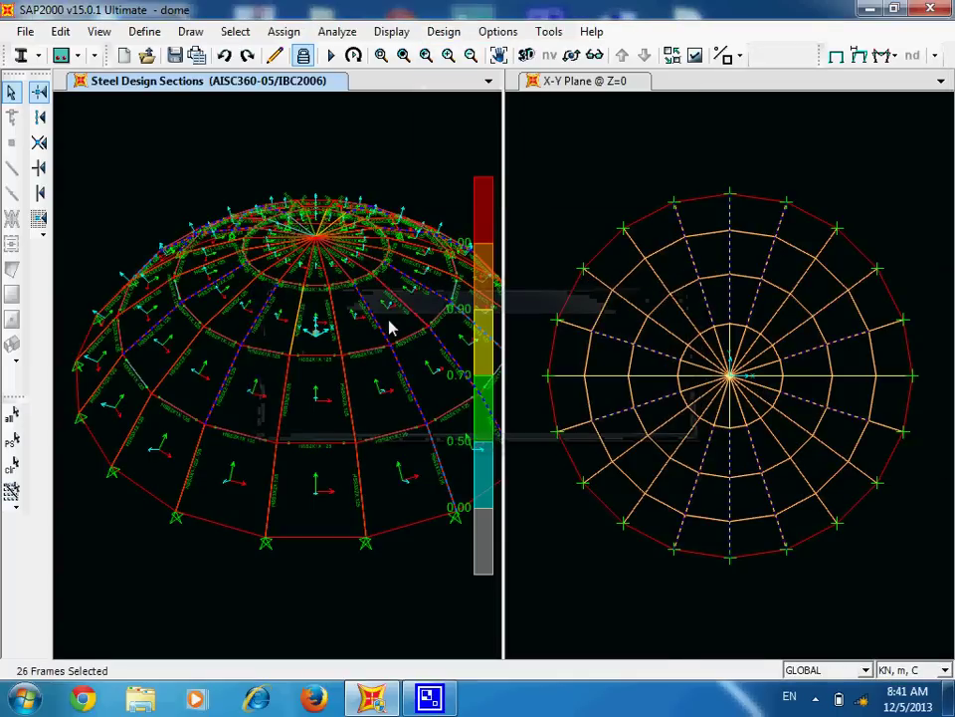
click(330, 55)
click(699, 459)
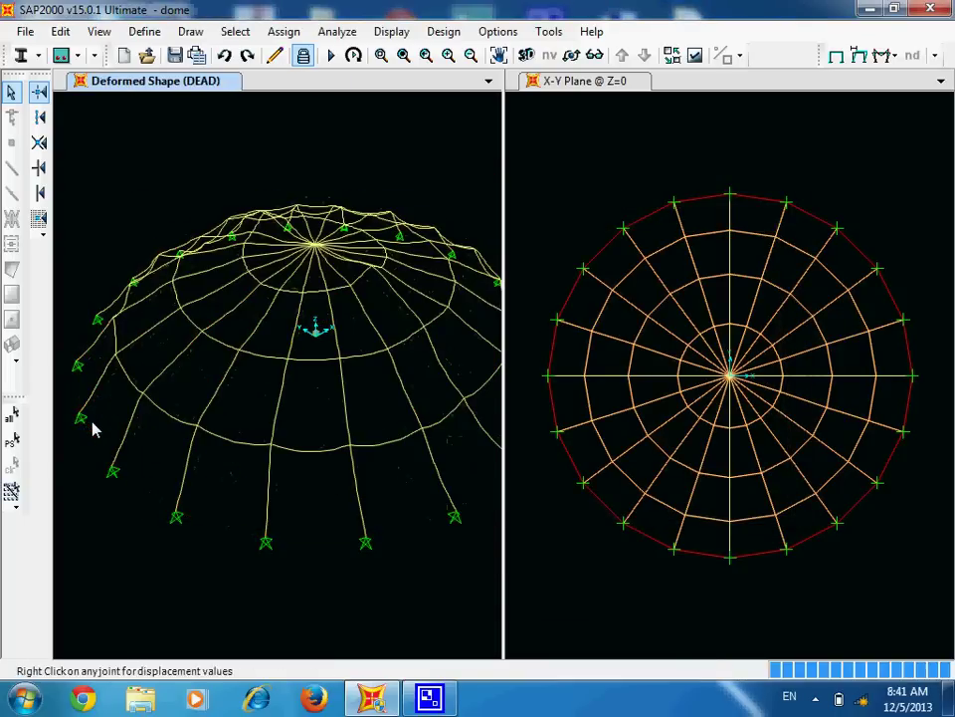
Repeat the steel frame design check of the structure with the updated analysis results.
click(443, 31)
mouse_move(460, 57)
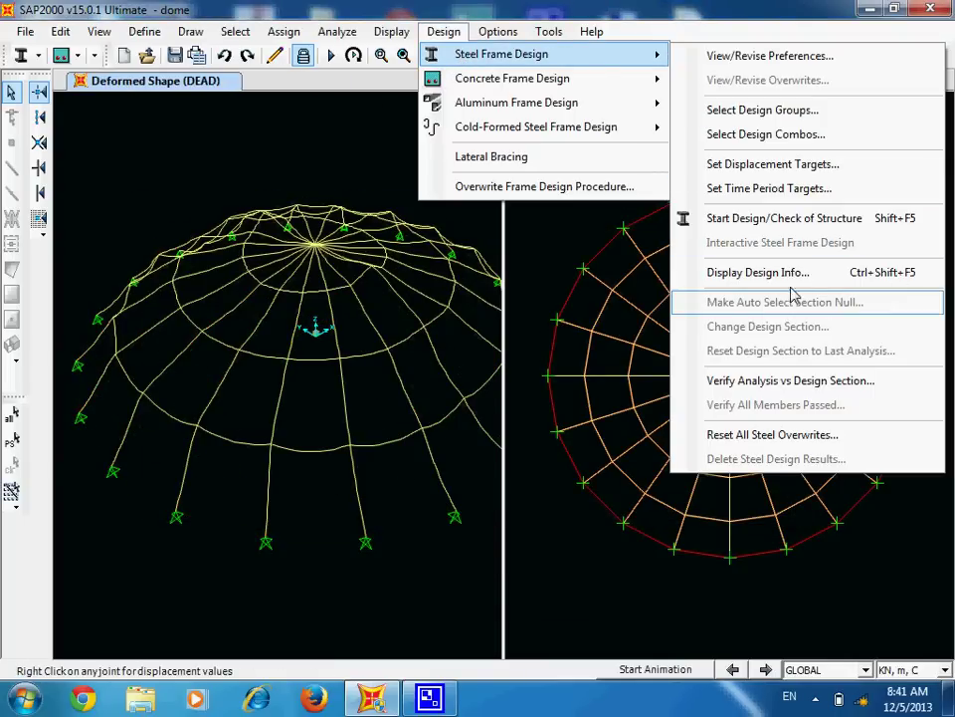
click(780, 220)
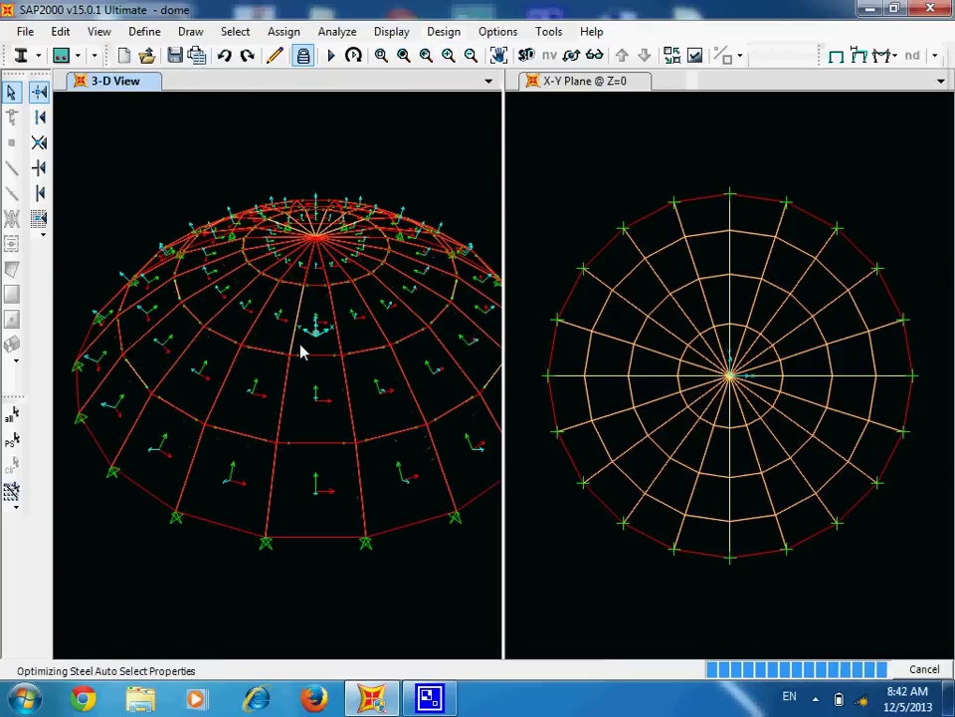
Check again for differences between analysis and design sections, select the differing steel frames, and reanalyze the dome.
click(444, 31)
mouse_move(456, 53)
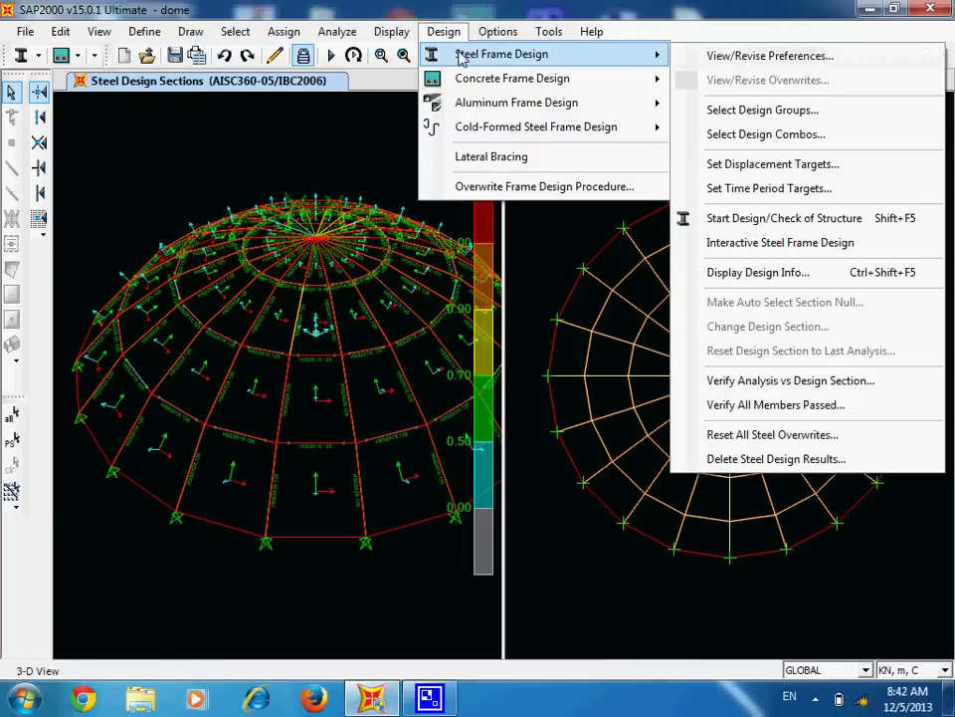
click(777, 388)
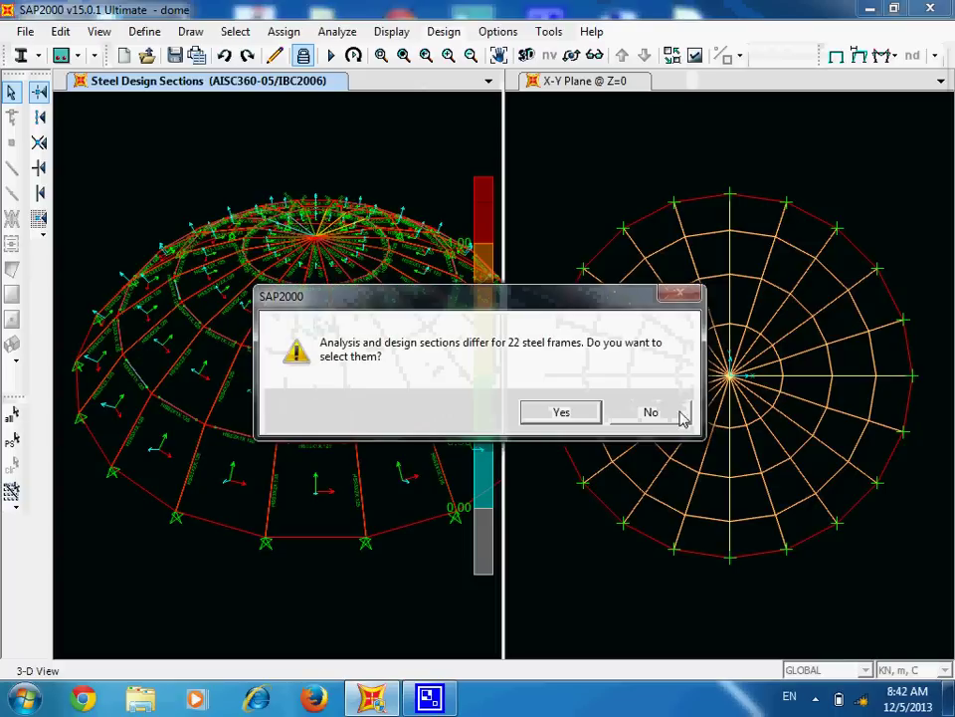
click(584, 412)
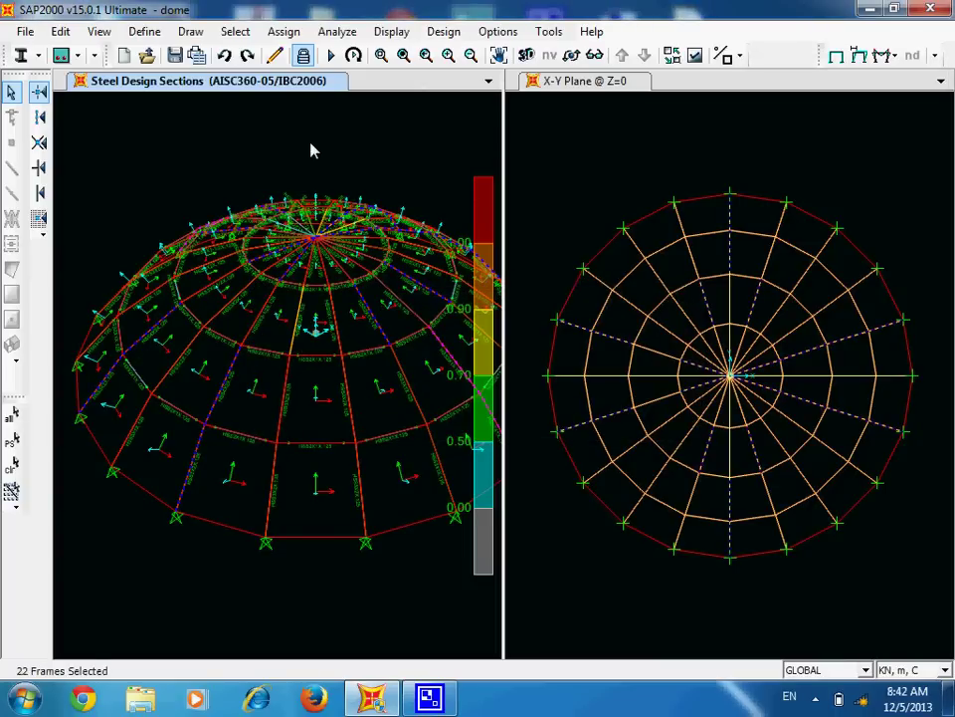
click(330, 55)
click(684, 460)
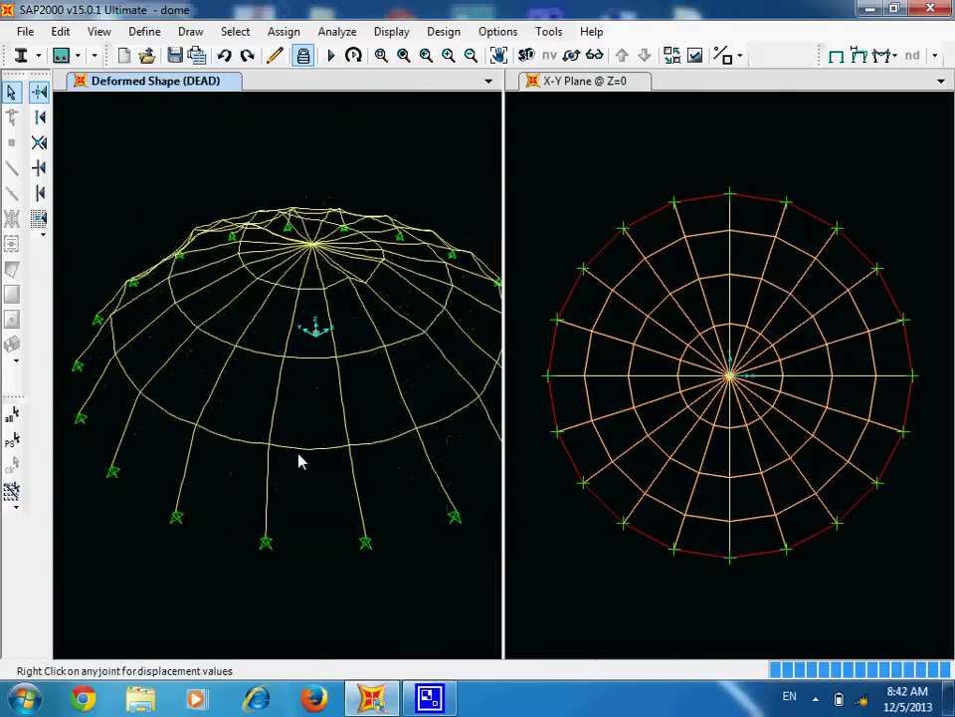
Run another steel frame design check of the dome after the reanalysis.
click(444, 32)
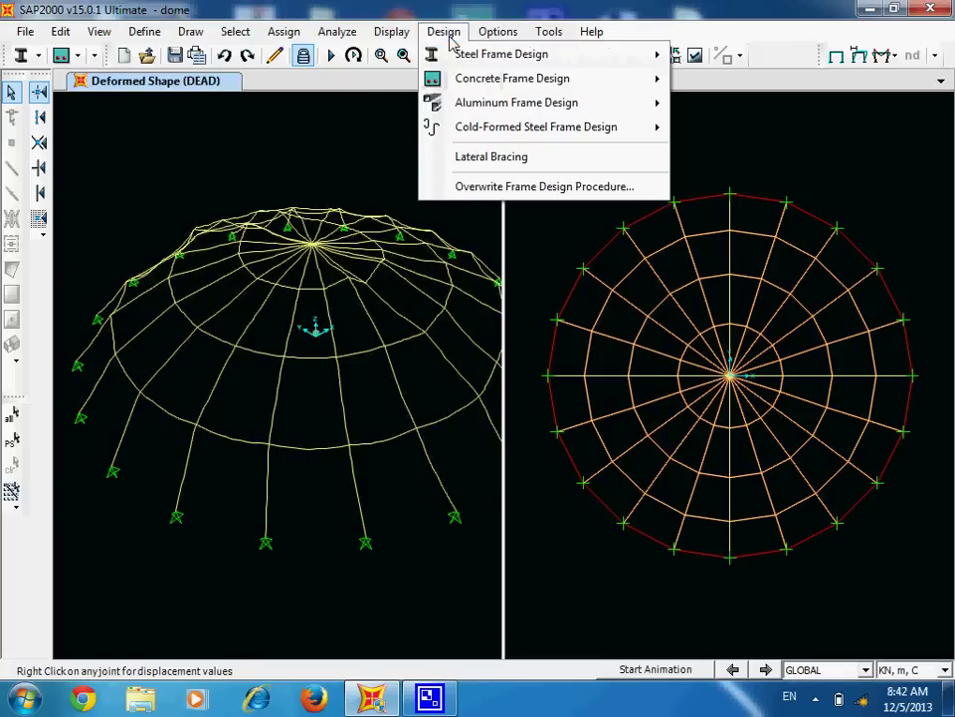
mouse_move(467, 54)
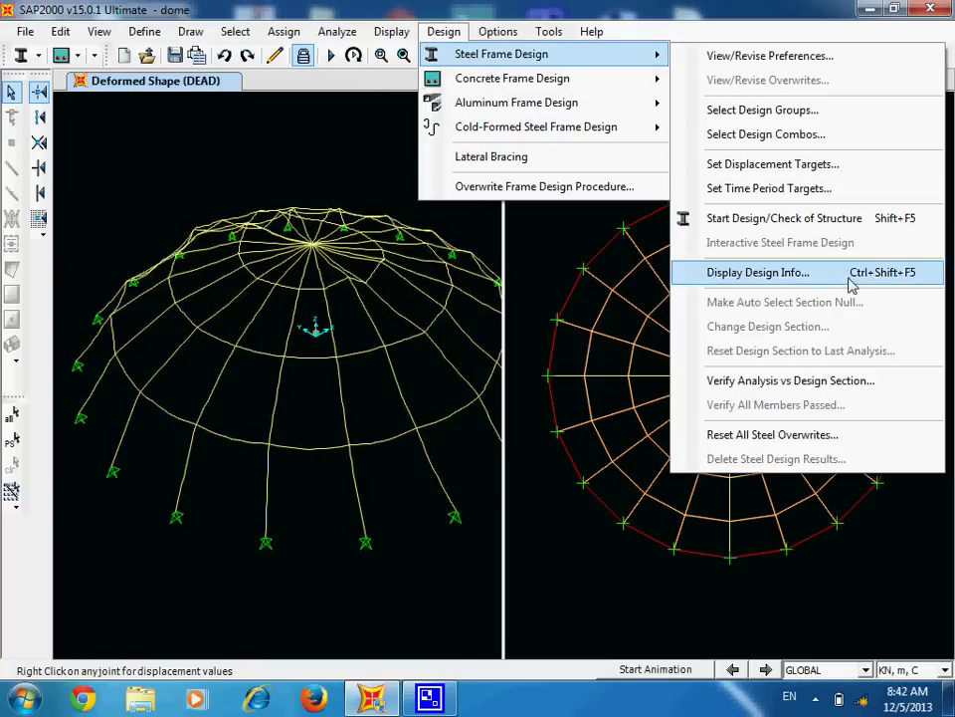
click(810, 217)
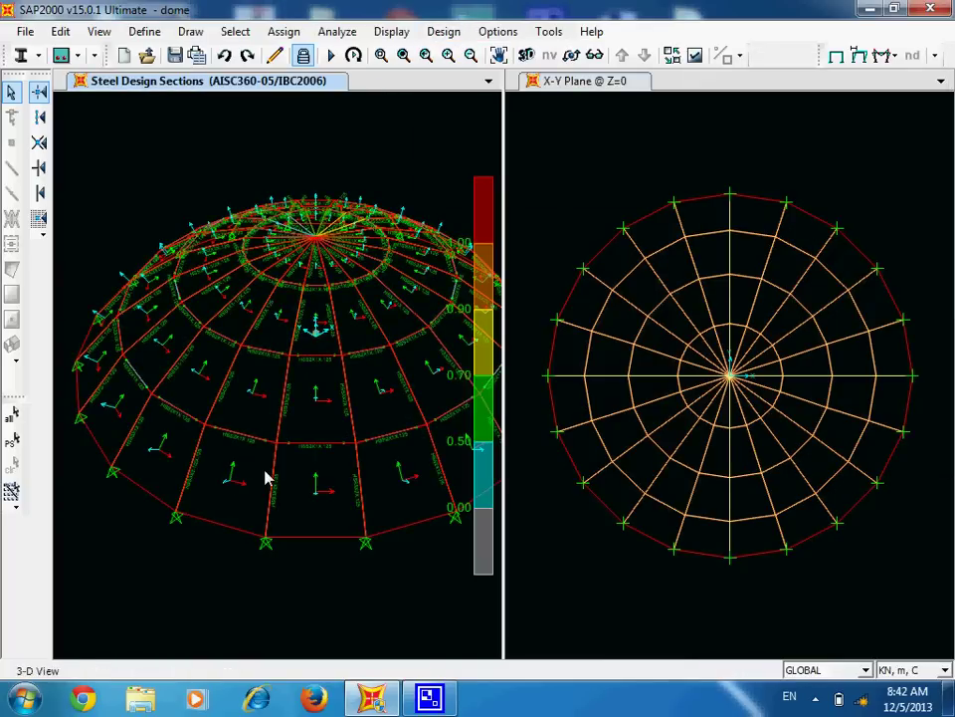
Select the steel frames whose analysis and design sections differ, and rerun the DEAD, MODAL, snow and wind load cases.
click(444, 31)
mouse_move(456, 53)
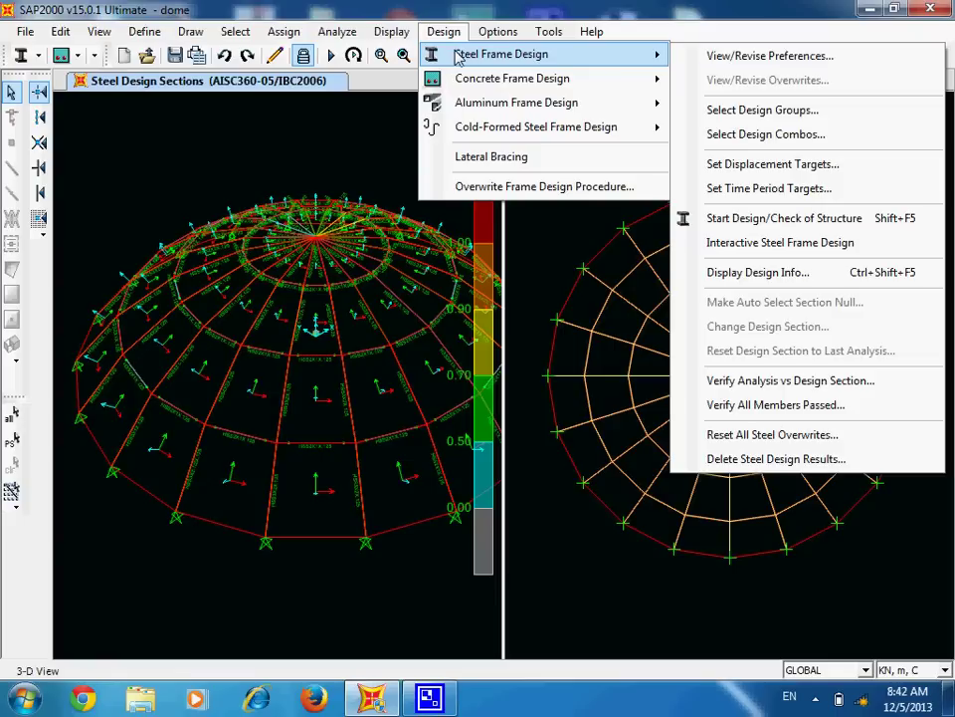
click(784, 381)
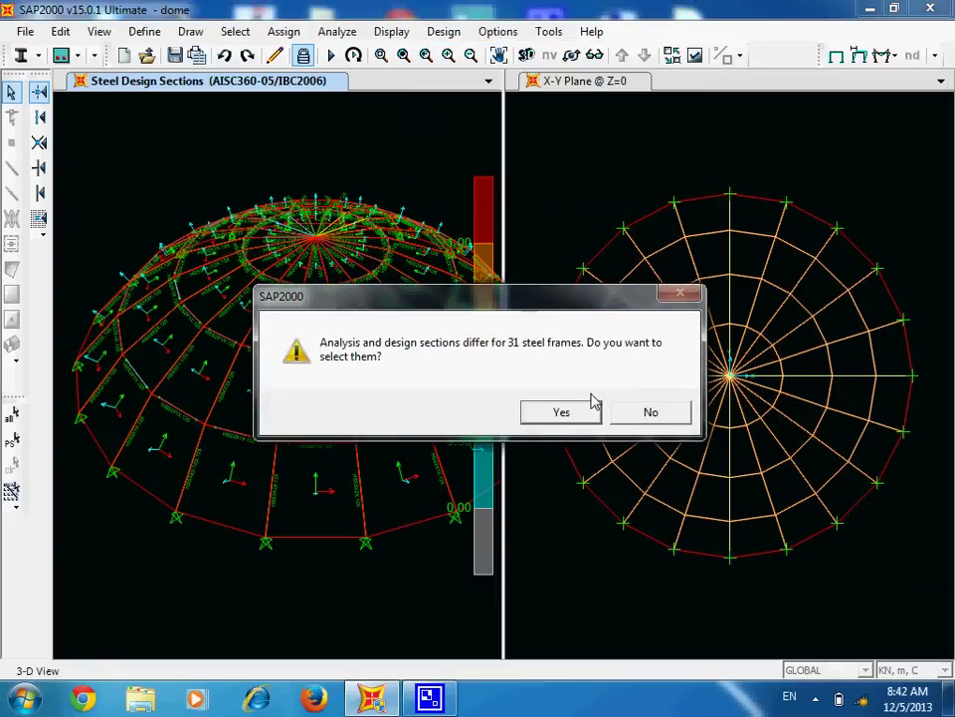
click(562, 413)
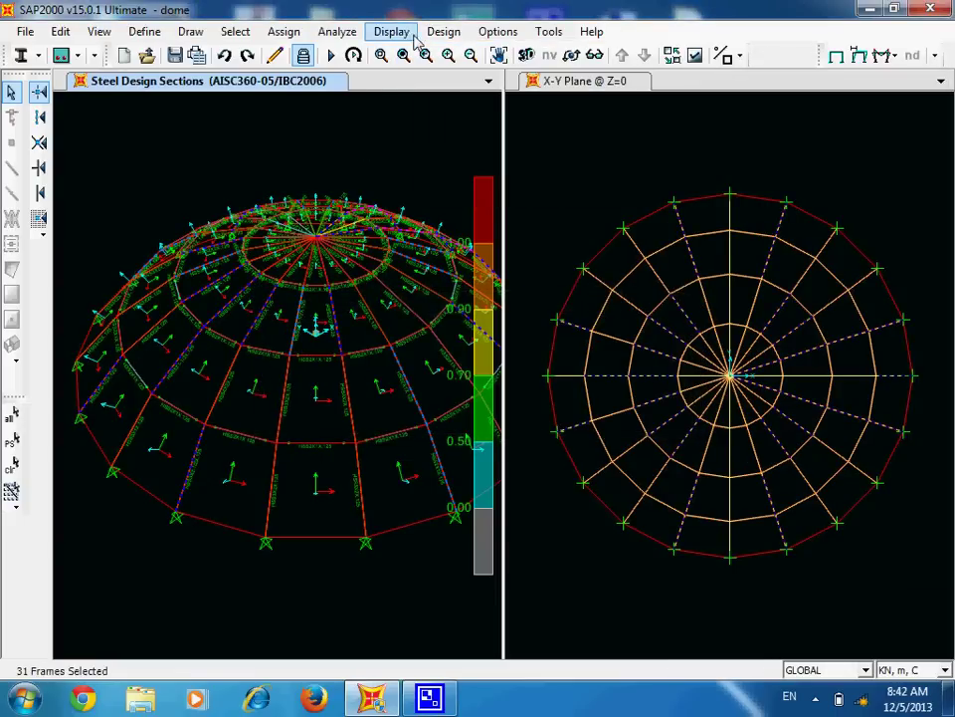
click(444, 31)
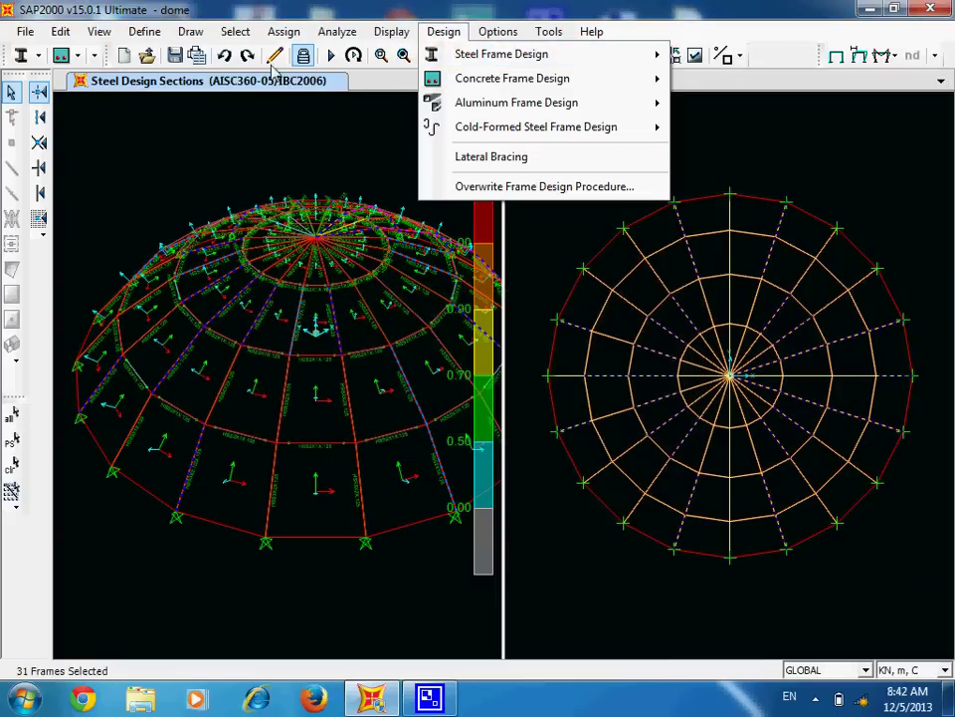
click(331, 54)
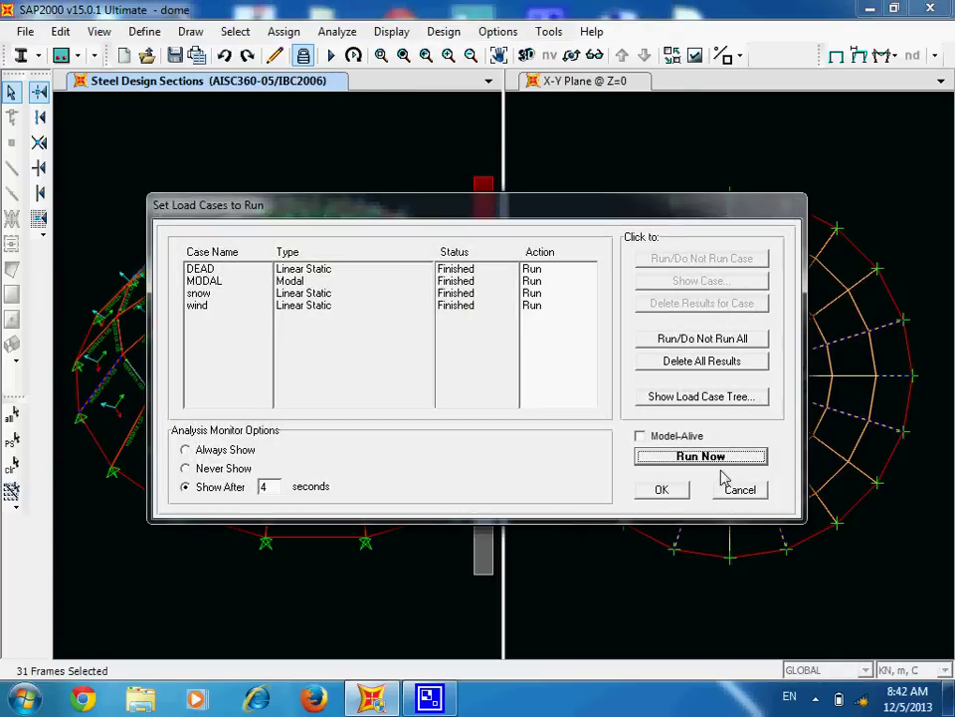
click(711, 459)
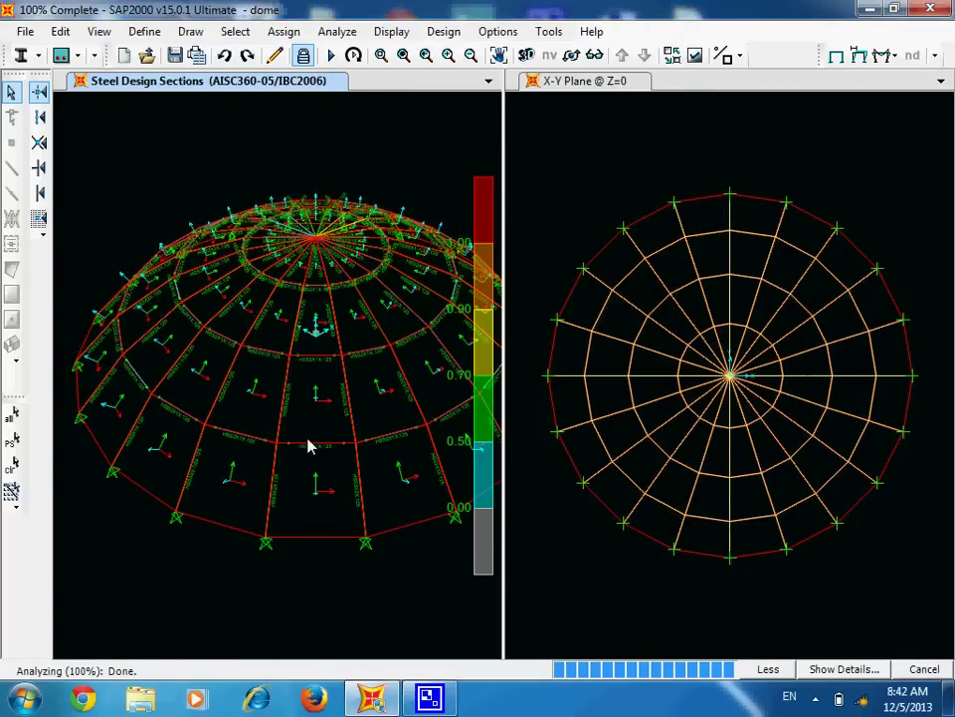
Start the steel frame design check of the structure once more.
click(444, 31)
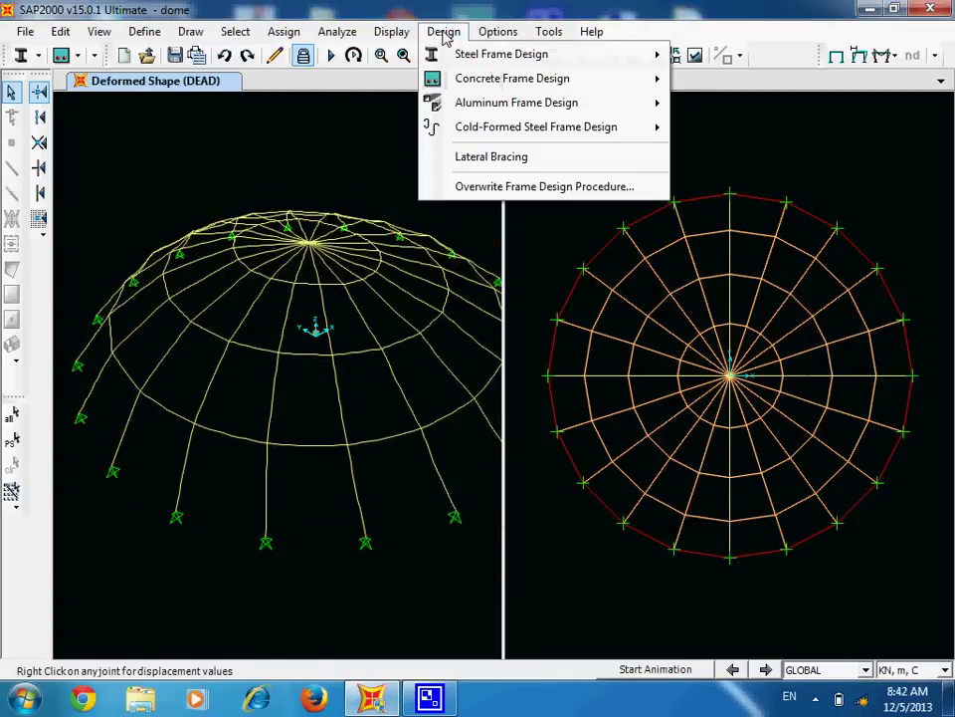
mouse_move(462, 56)
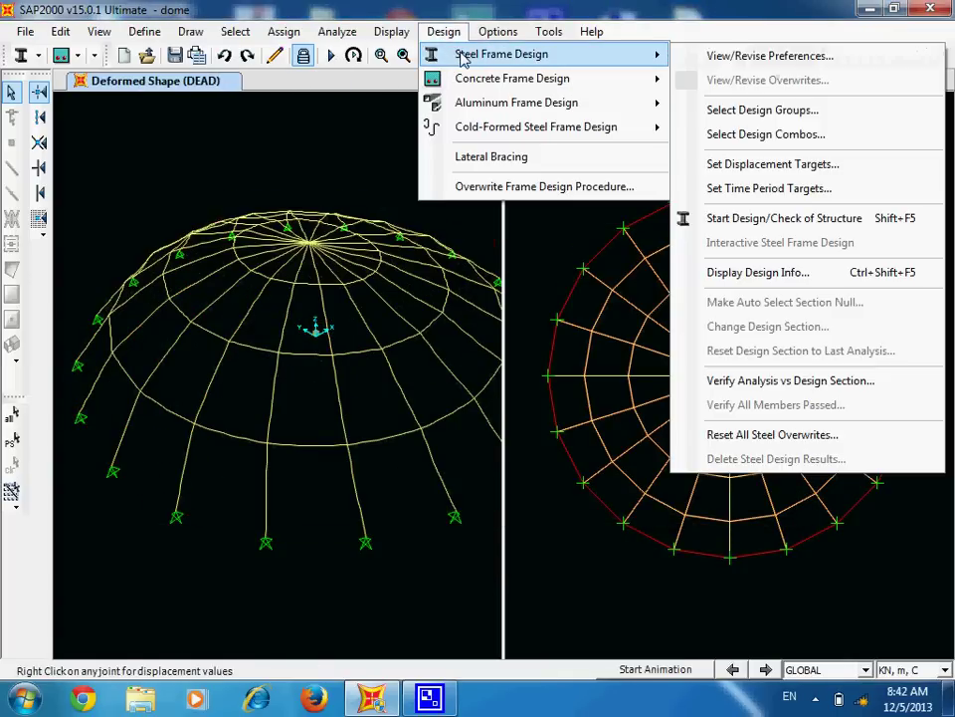
click(736, 220)
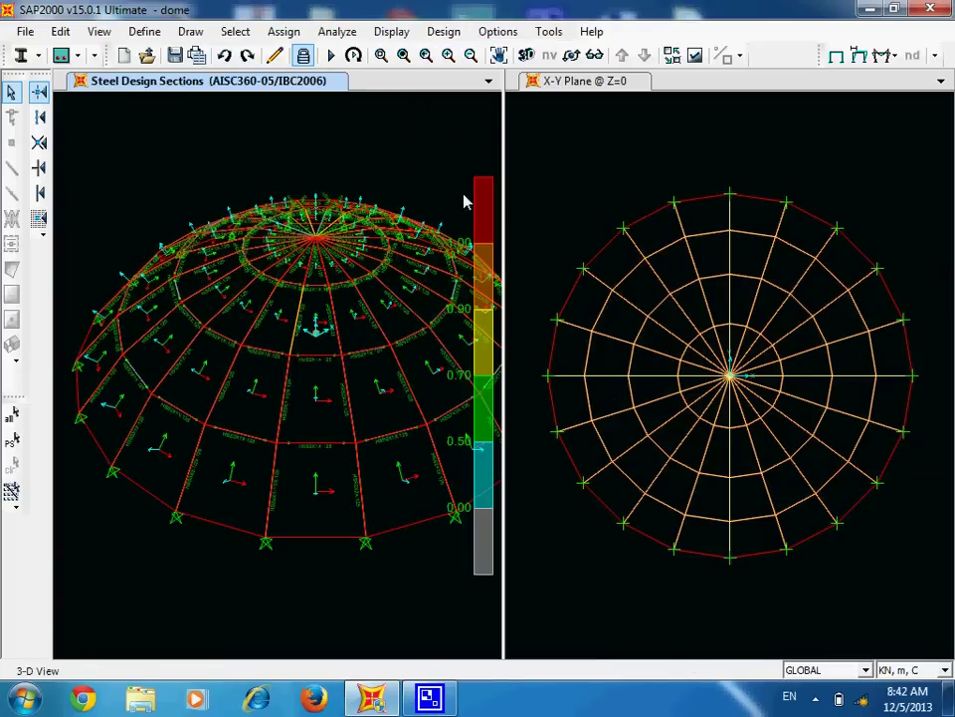
Verify the analysis sections against the design sections and select the steel frames that differ.
click(444, 30)
mouse_move(473, 62)
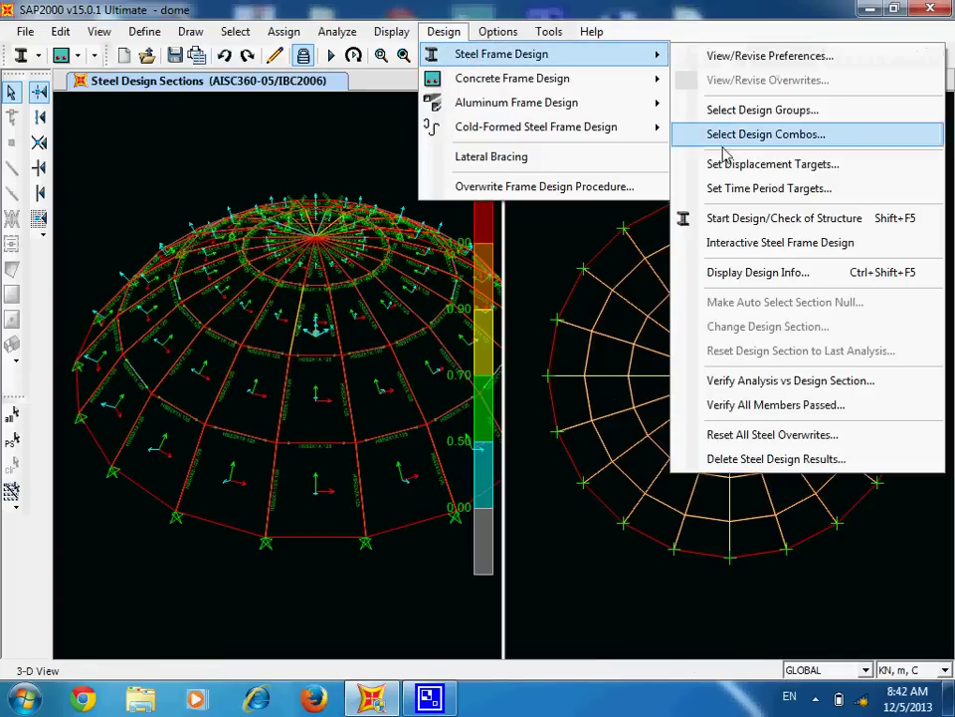
click(794, 382)
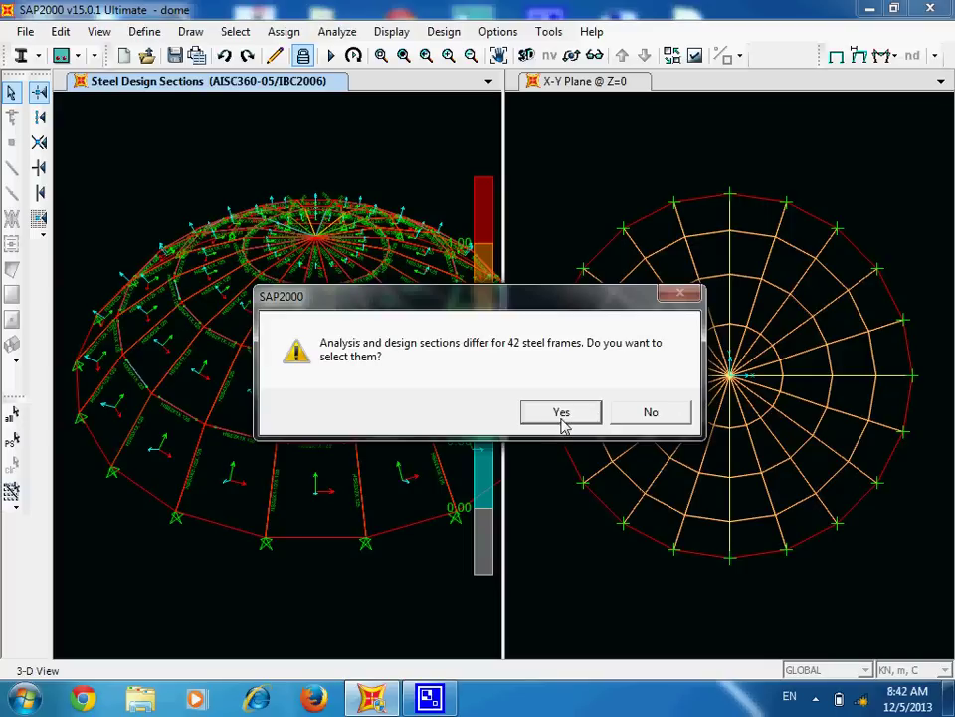
click(562, 424)
Unlock the model, deleting its analysis results, and run the DEAD, MODAL, snow and wind load cases afresh.
click(304, 56)
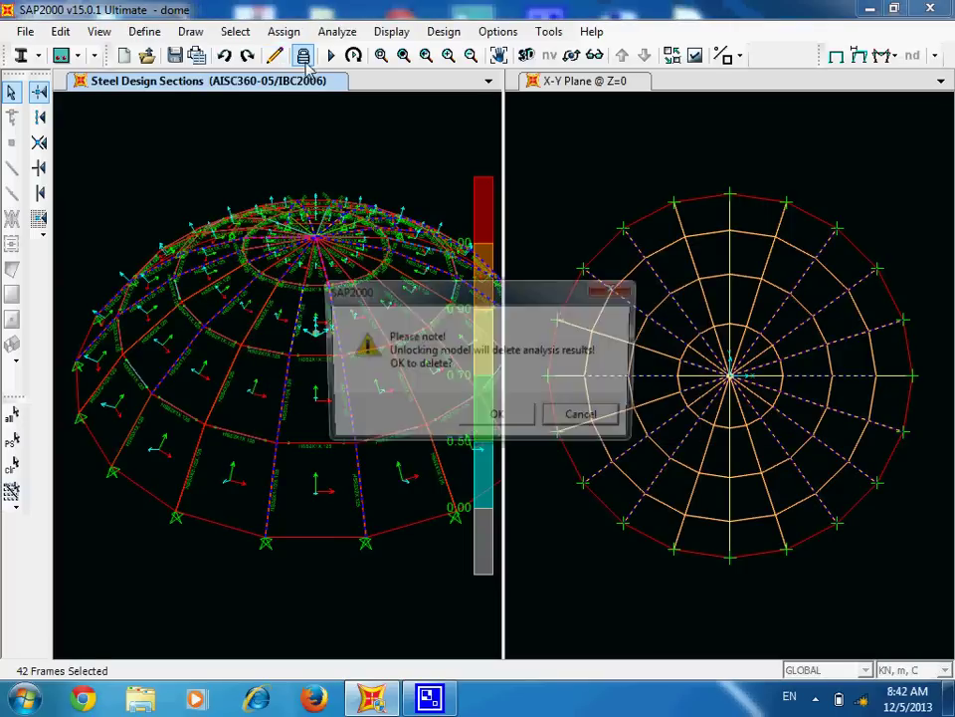
click(496, 418)
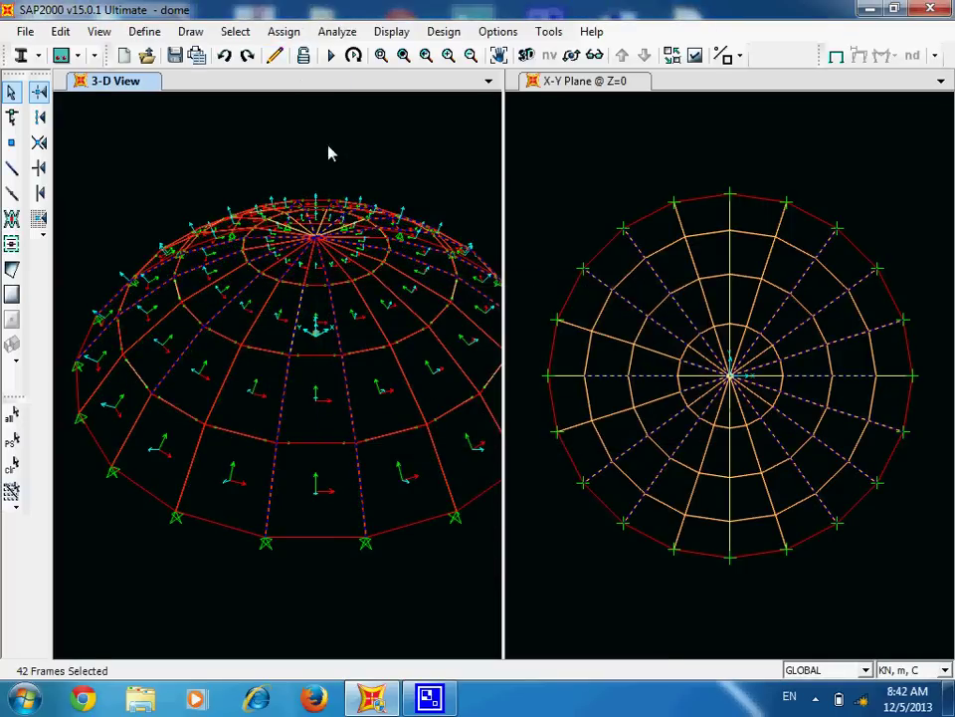
click(331, 56)
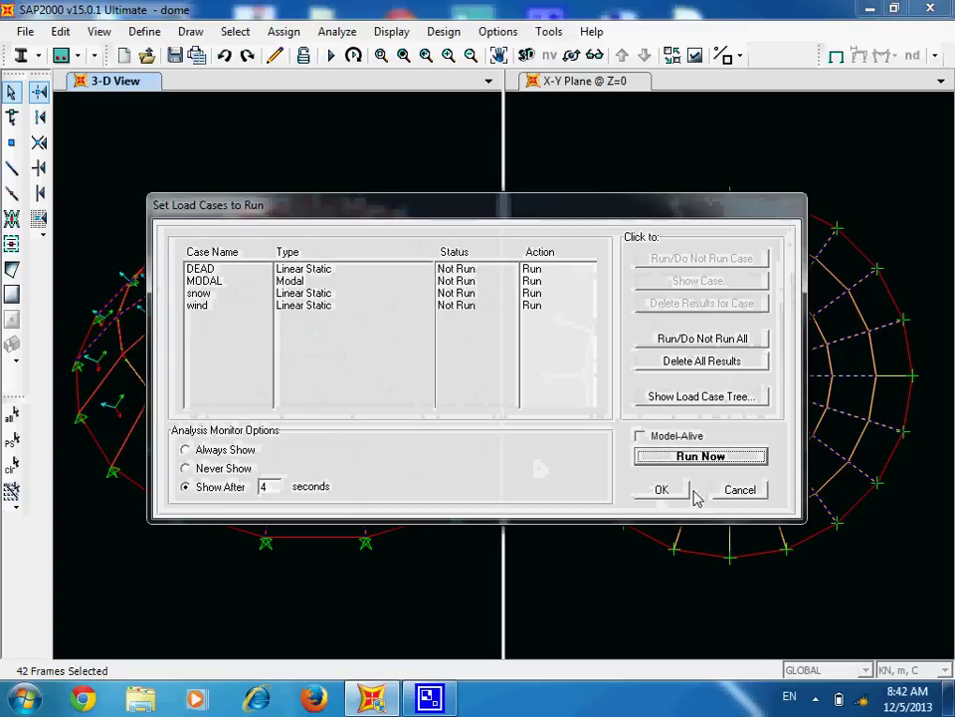
click(697, 456)
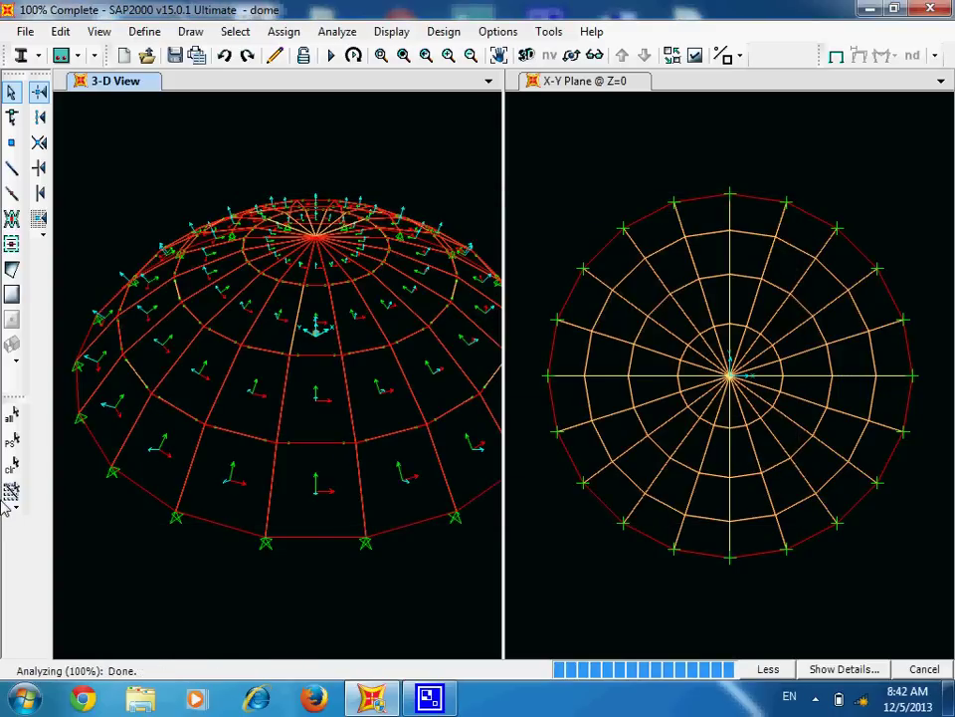
Run the steel frame design check of the dome on the fresh analysis results.
click(443, 32)
mouse_move(597, 52)
click(834, 216)
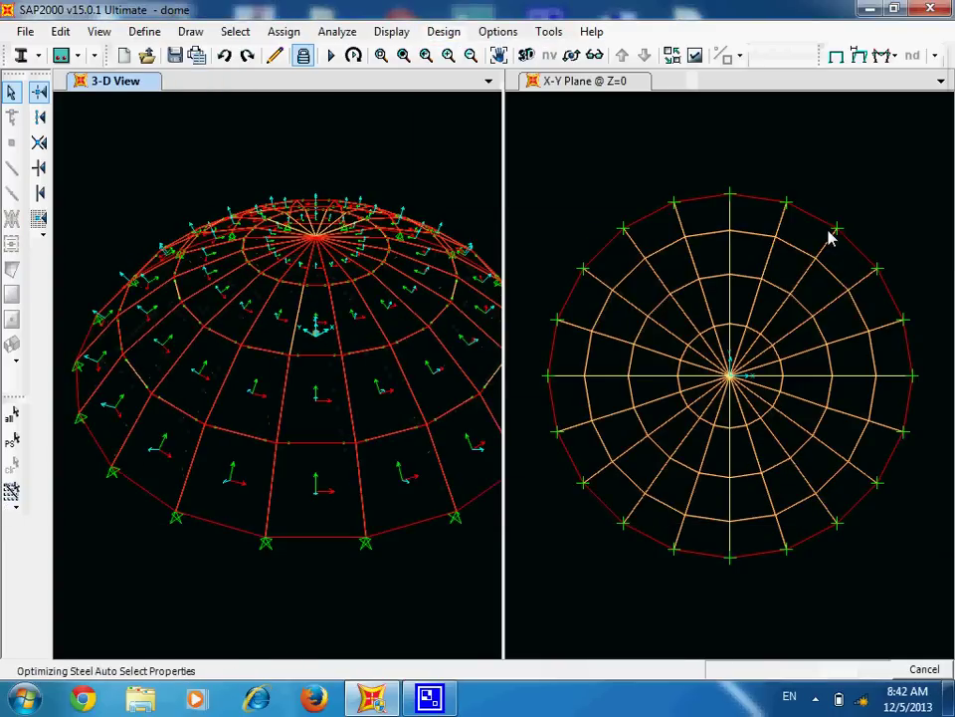
Repeat the steel frame design check of the dome on the current analysis results.
click(444, 32)
mouse_move(463, 55)
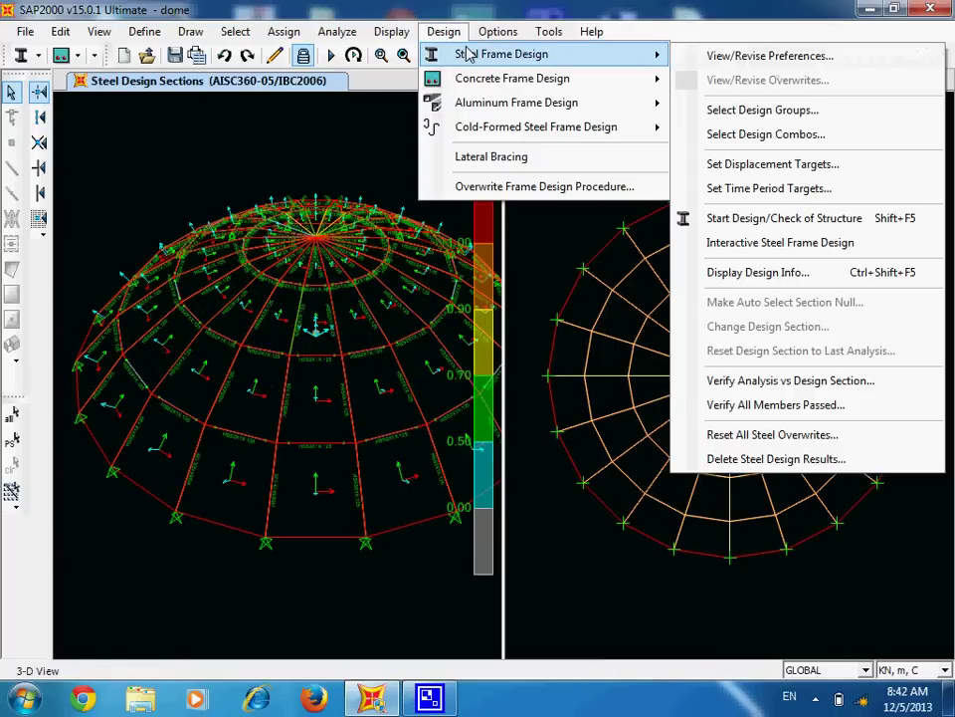
click(839, 217)
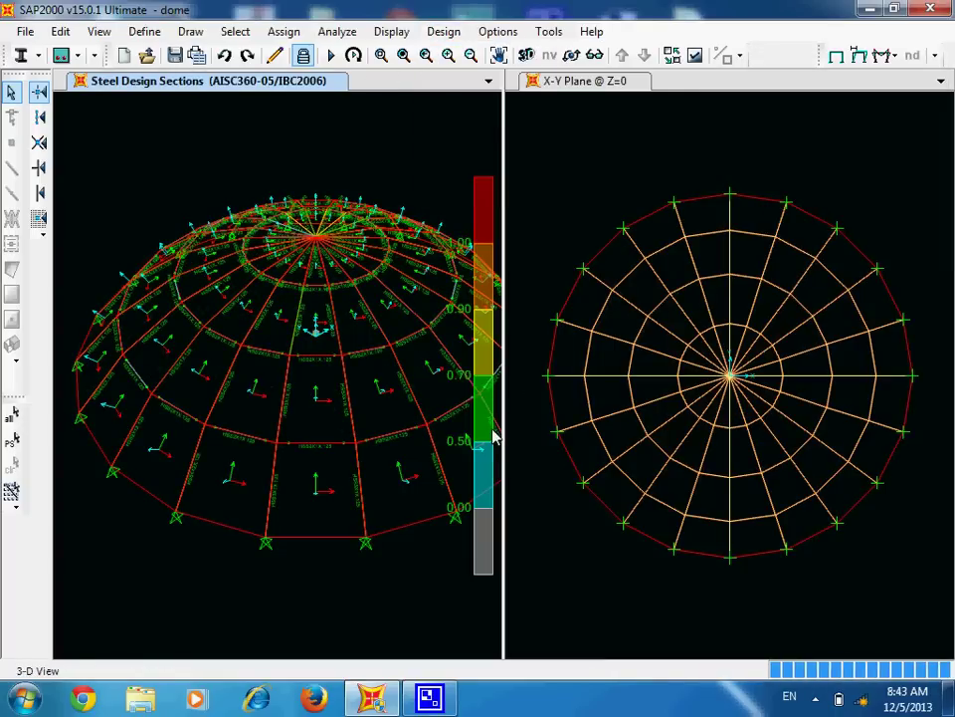
click(450, 32)
mouse_move(462, 56)
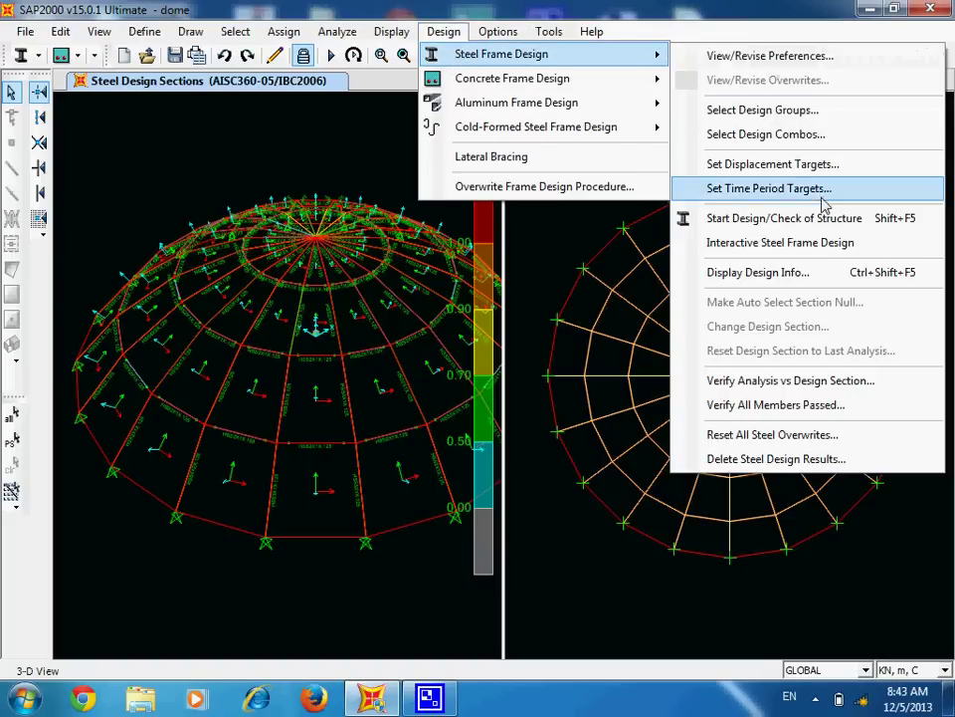
click(762, 242)
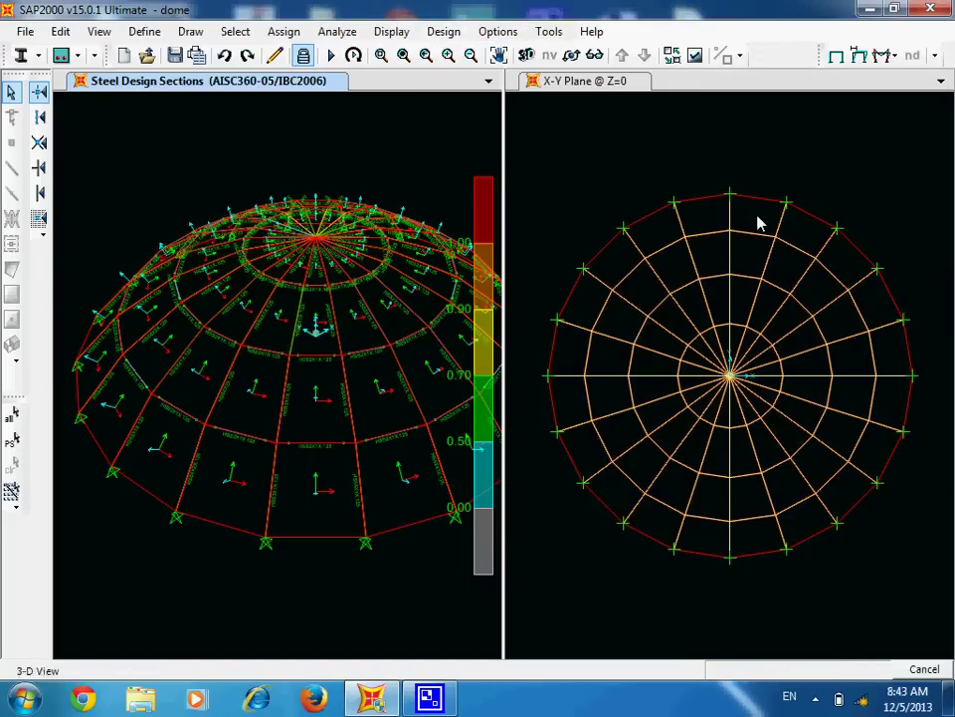
Verify the analysis sections against the design sections and select the steel frames that differ.
click(447, 32)
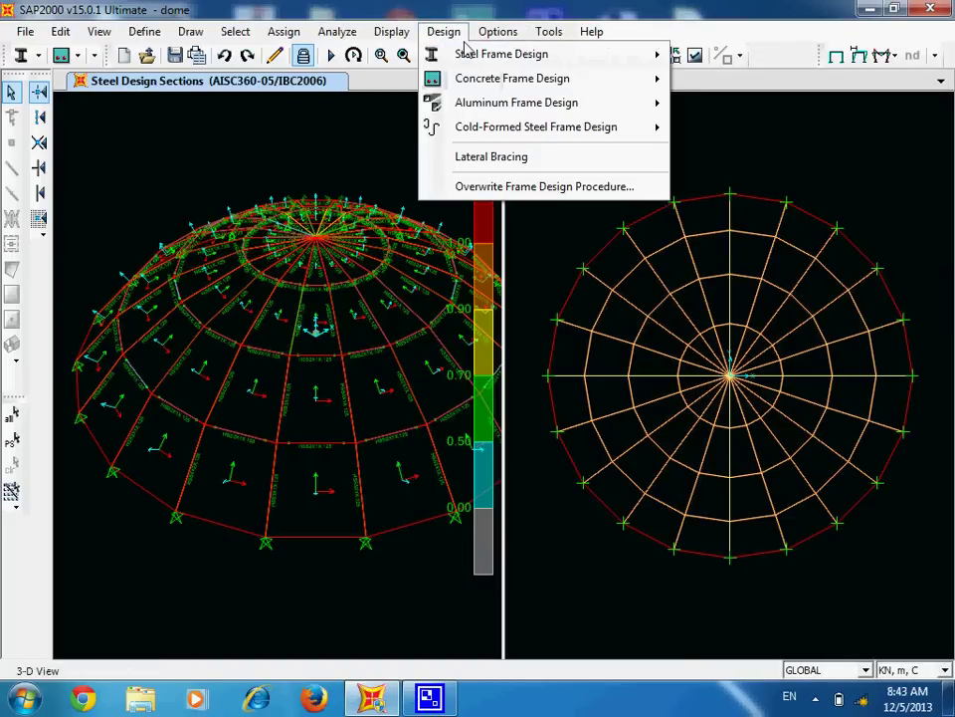
mouse_move(464, 53)
click(811, 383)
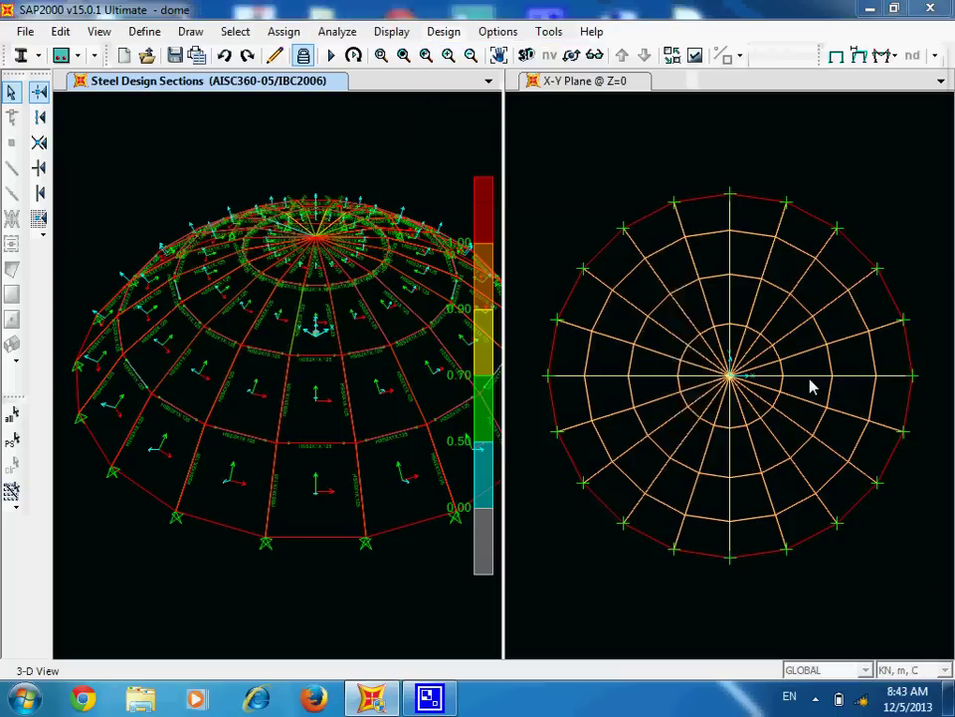
click(569, 415)
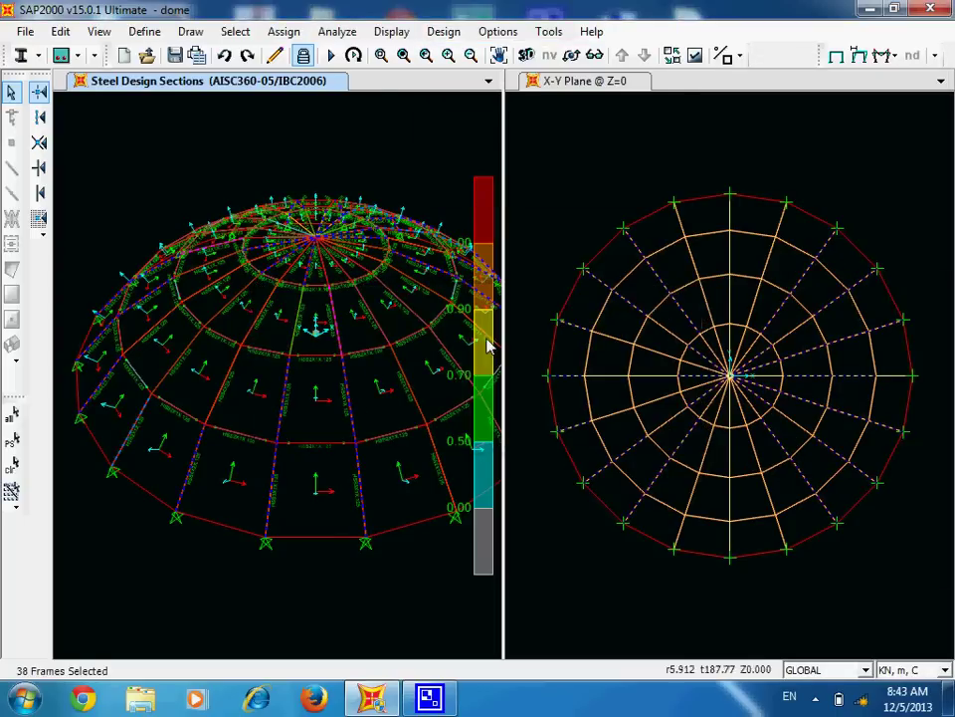
Rerun the analysis of the DEAD, MODAL, snow and wind load cases with the updated design sections.
click(444, 31)
mouse_move(464, 54)
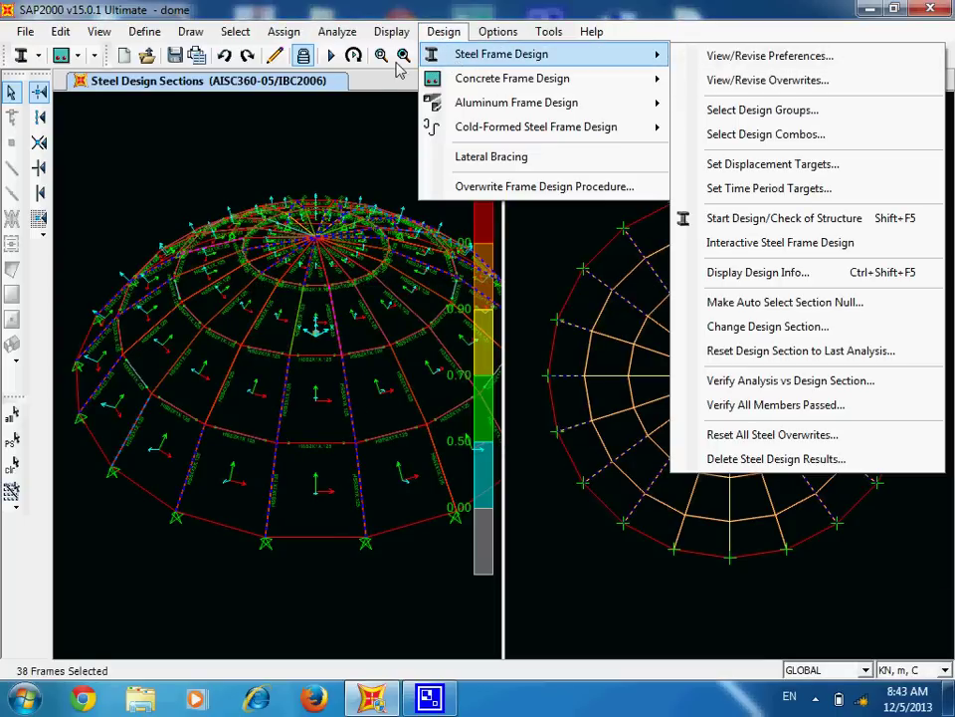
click(331, 55)
click(331, 54)
click(686, 454)
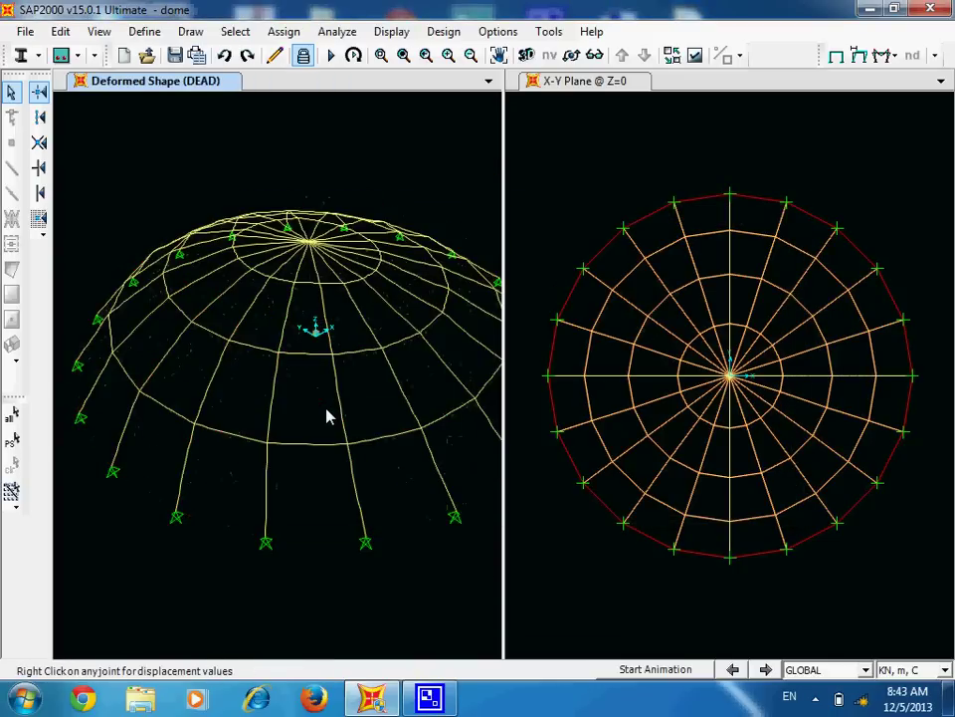
Run the steel frame design check on the new results and select the frames whose analysis and design sections differ.
click(444, 32)
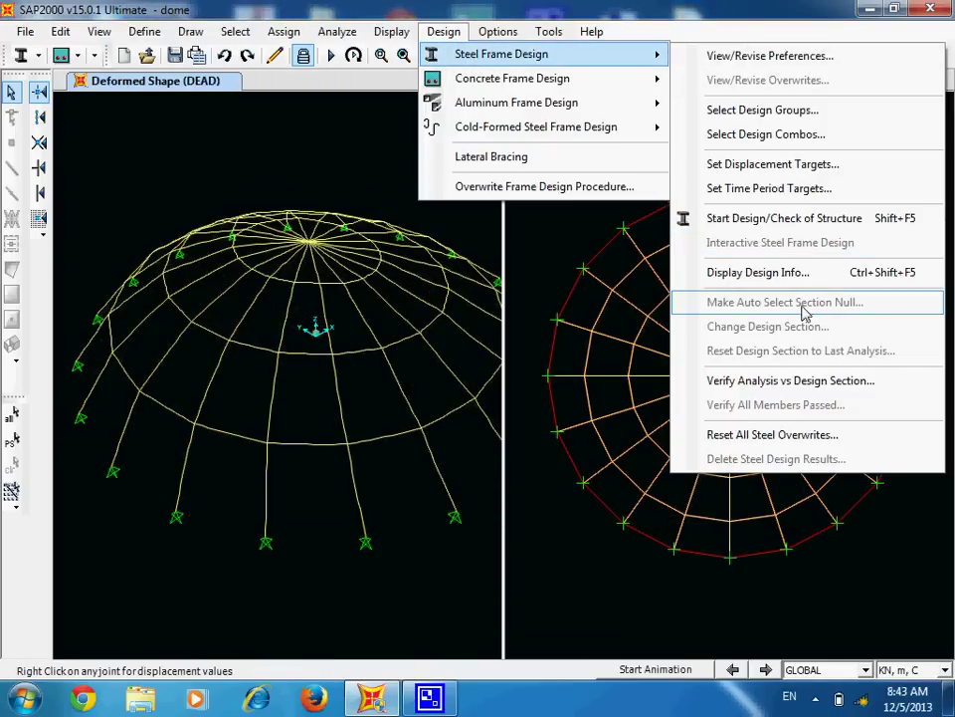
click(741, 218)
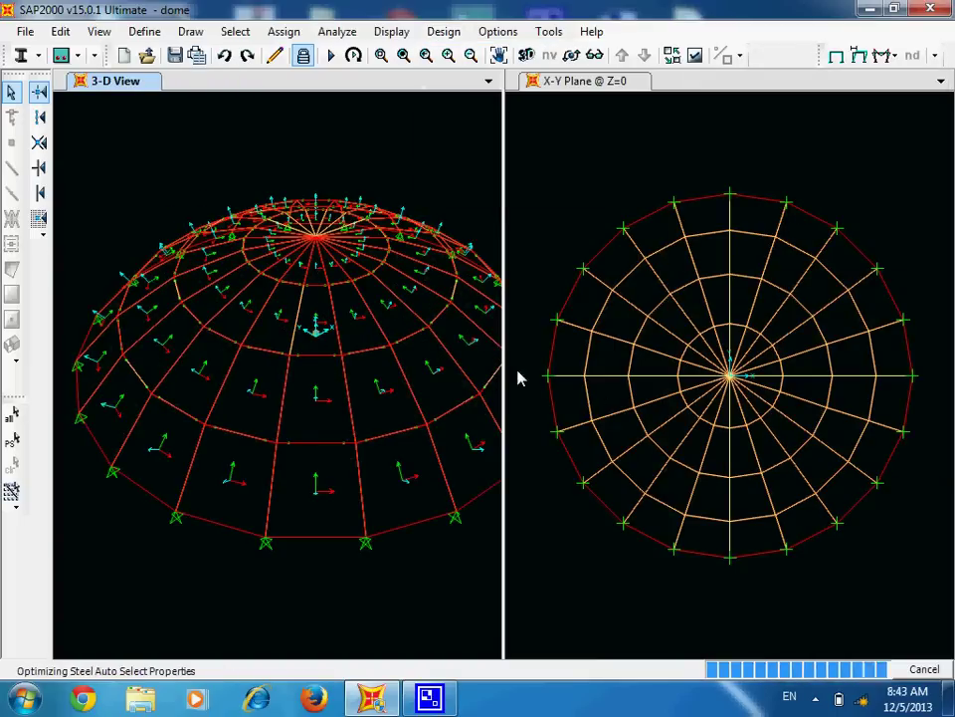
click(444, 32)
mouse_move(517, 55)
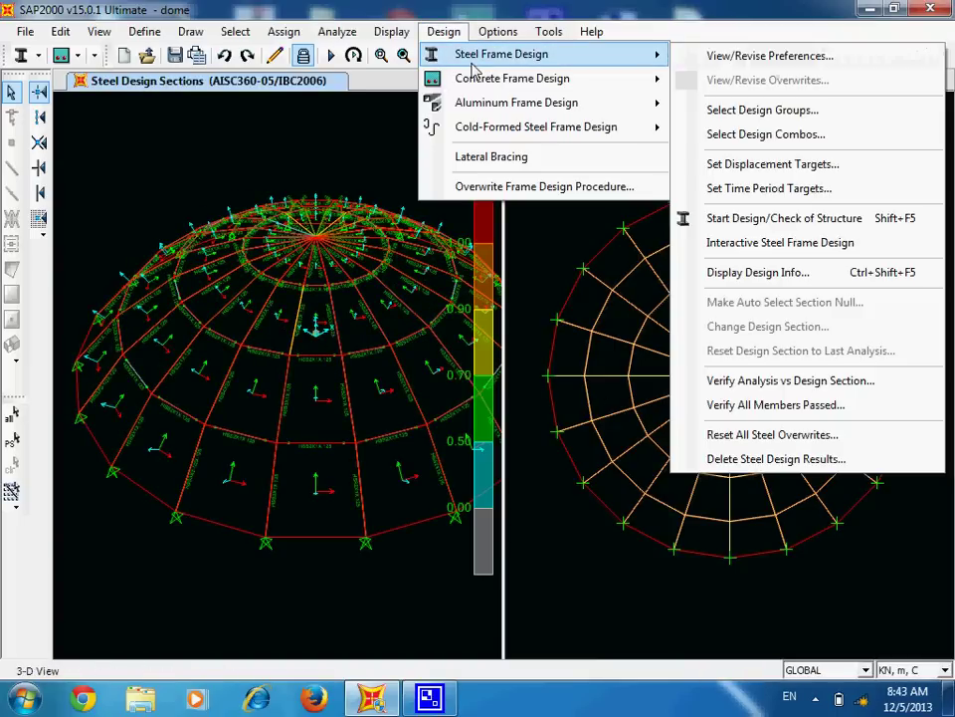
click(810, 379)
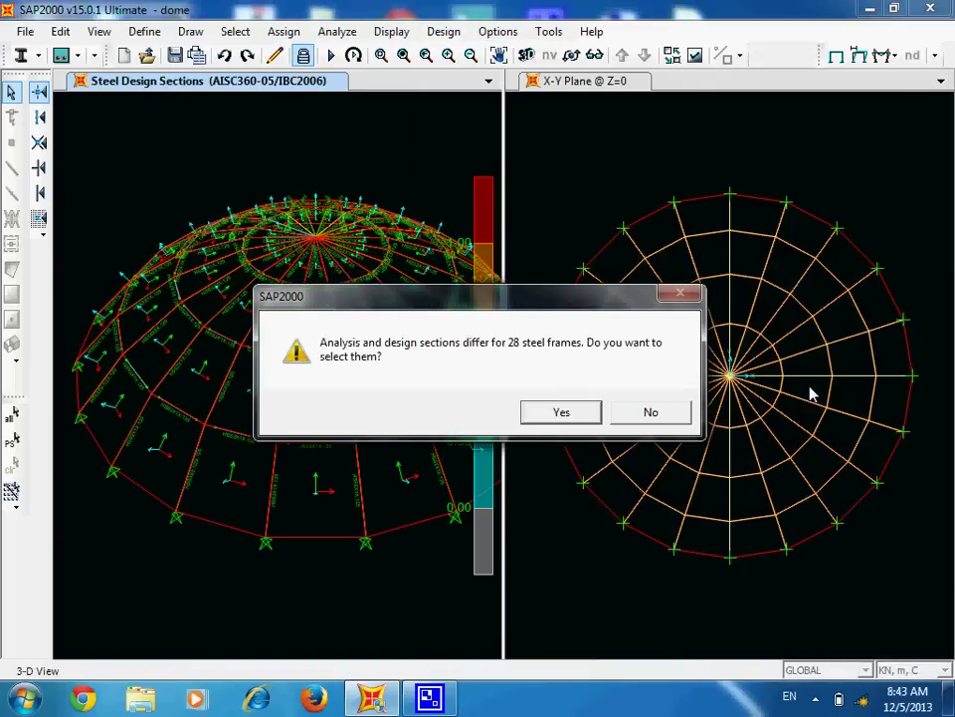
click(551, 415)
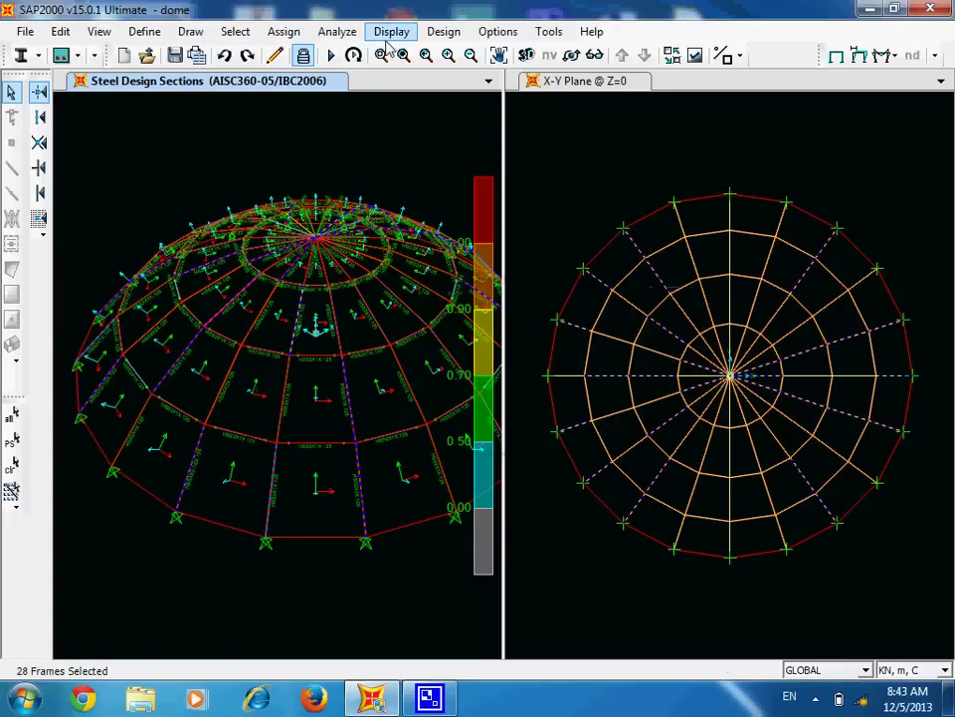
Rerun the DEAD, MODAL, snow and wind load cases and verify the analysis sections against the design sections.
click(331, 55)
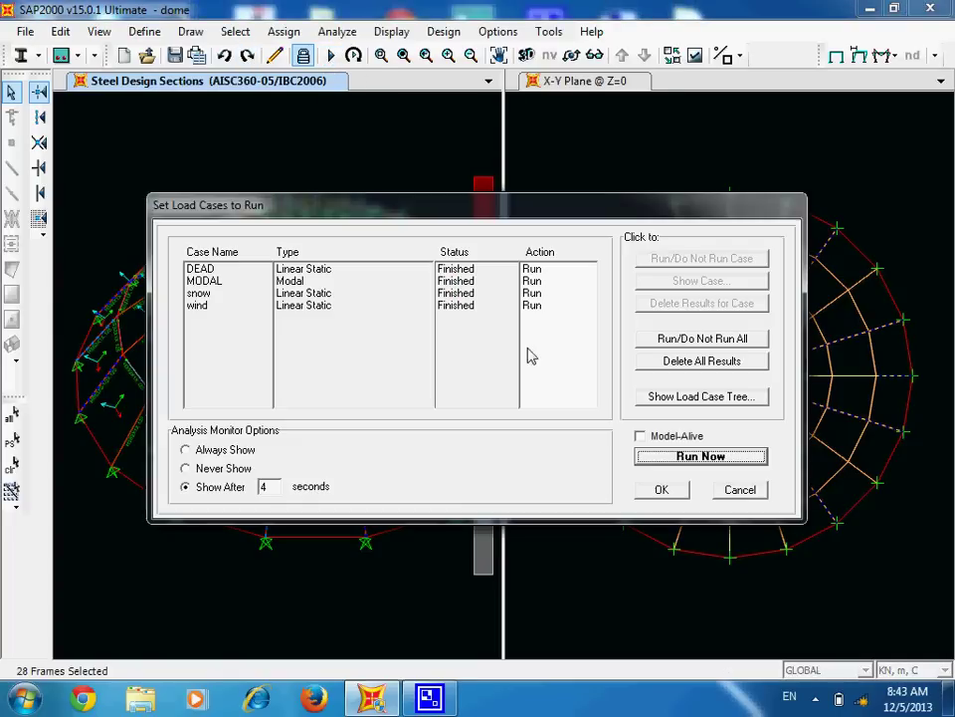
click(701, 456)
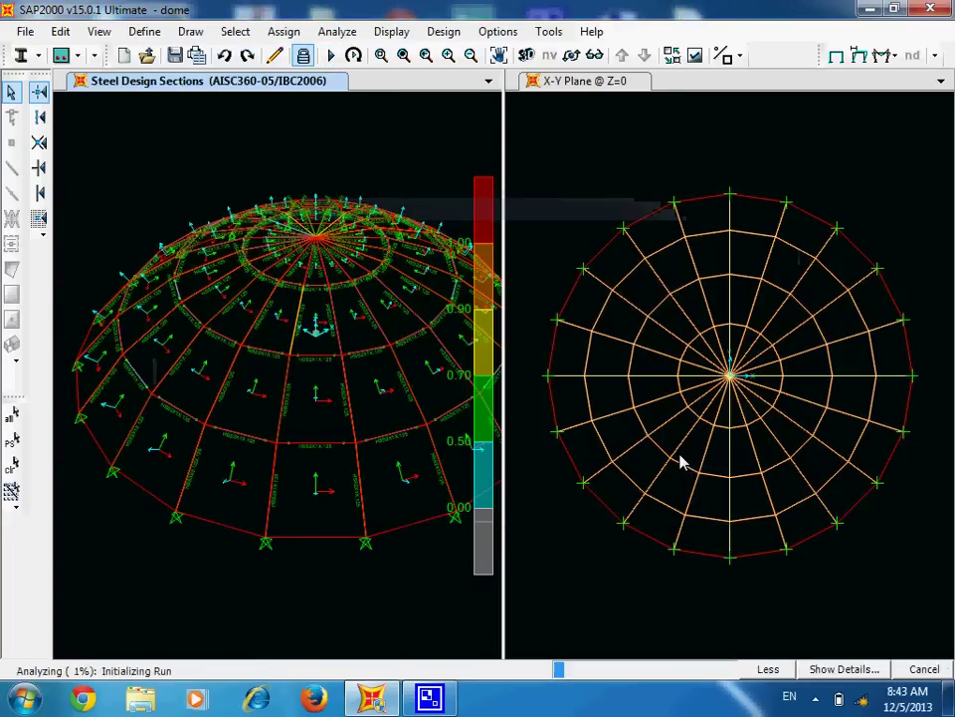
click(443, 33)
mouse_move(498, 54)
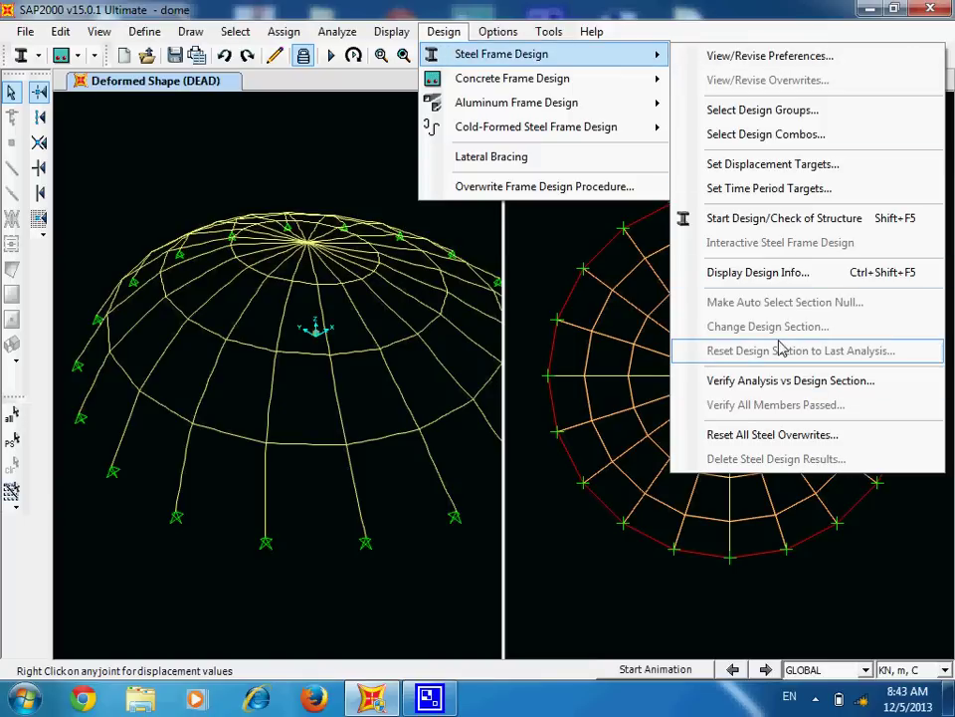
click(783, 380)
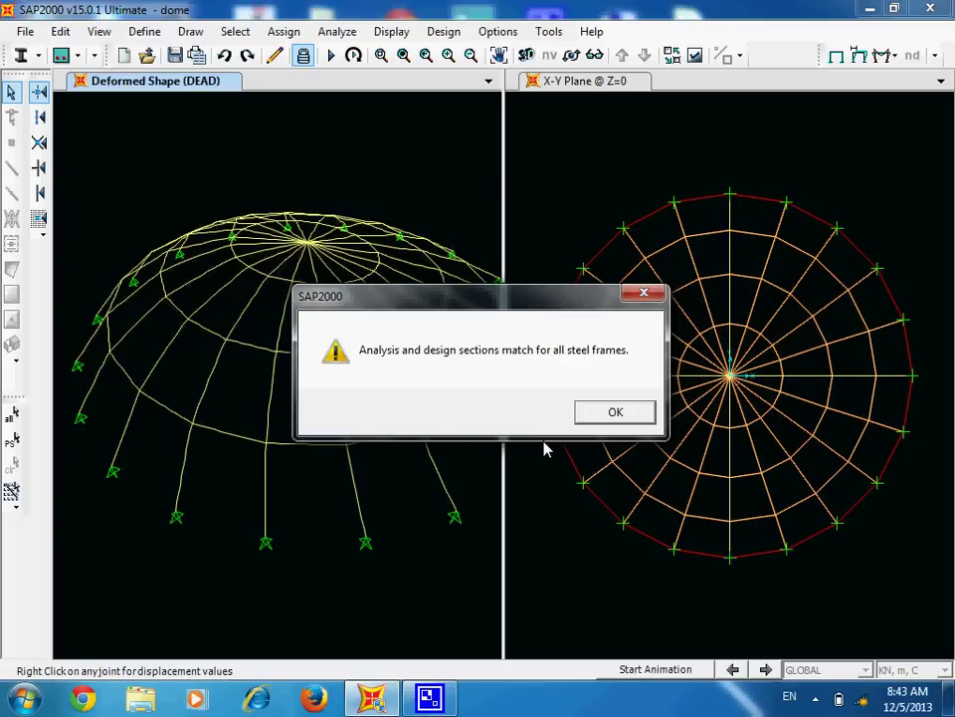
click(637, 414)
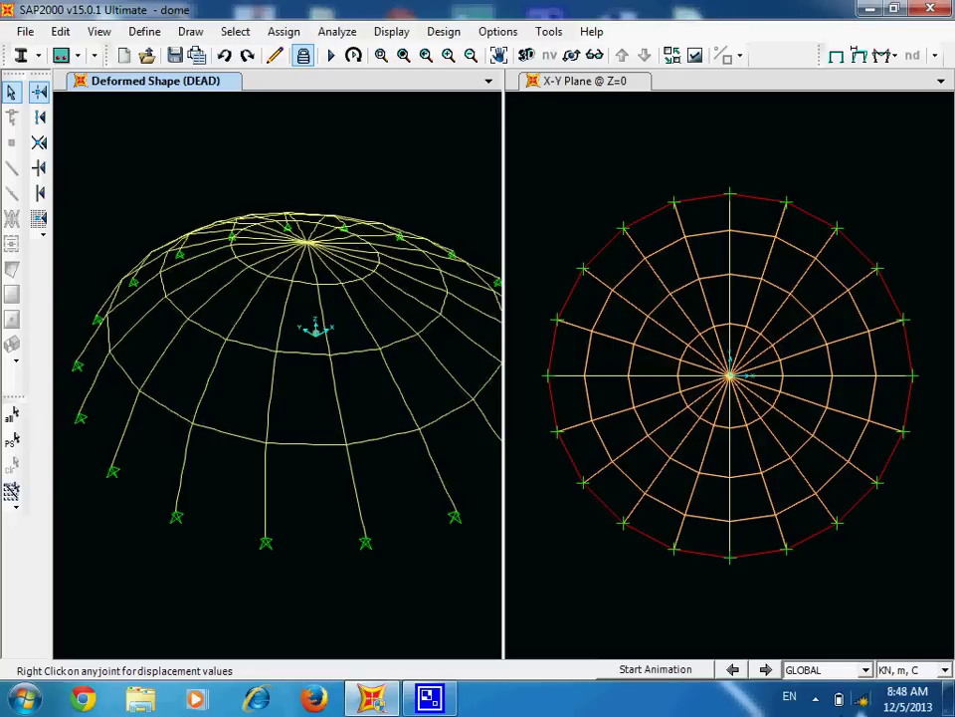
click(815, 698)
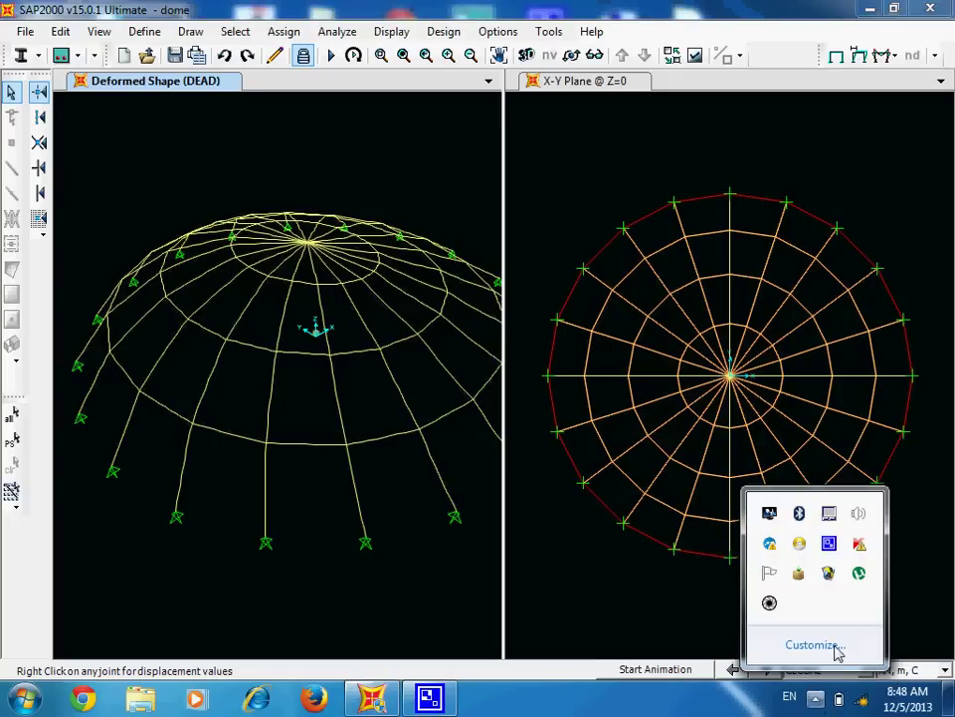
right_click(829, 542)
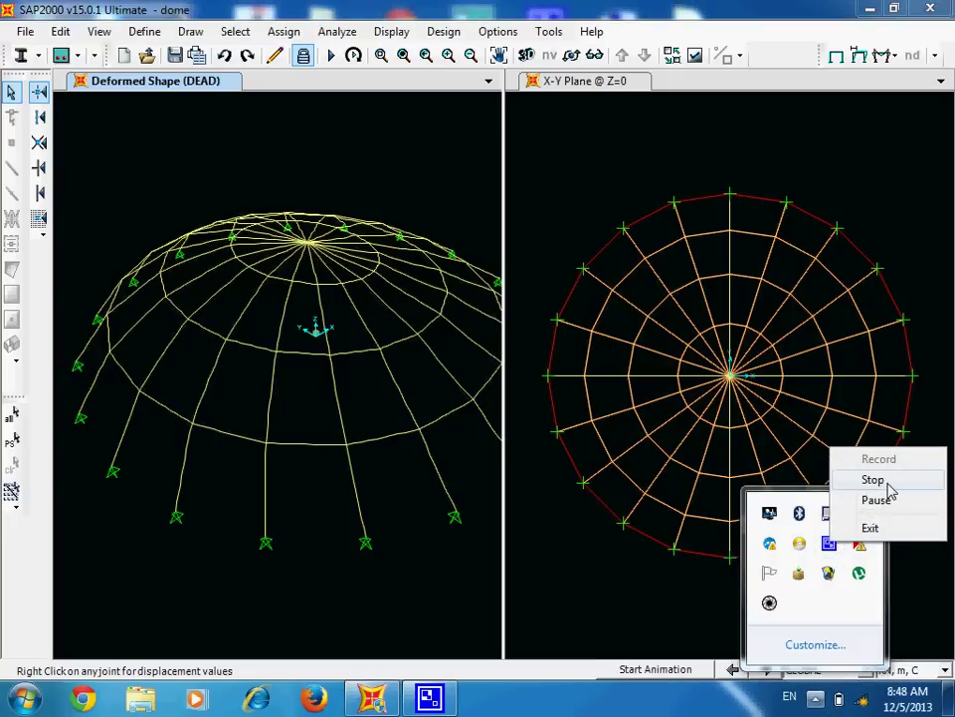
click(884, 501)
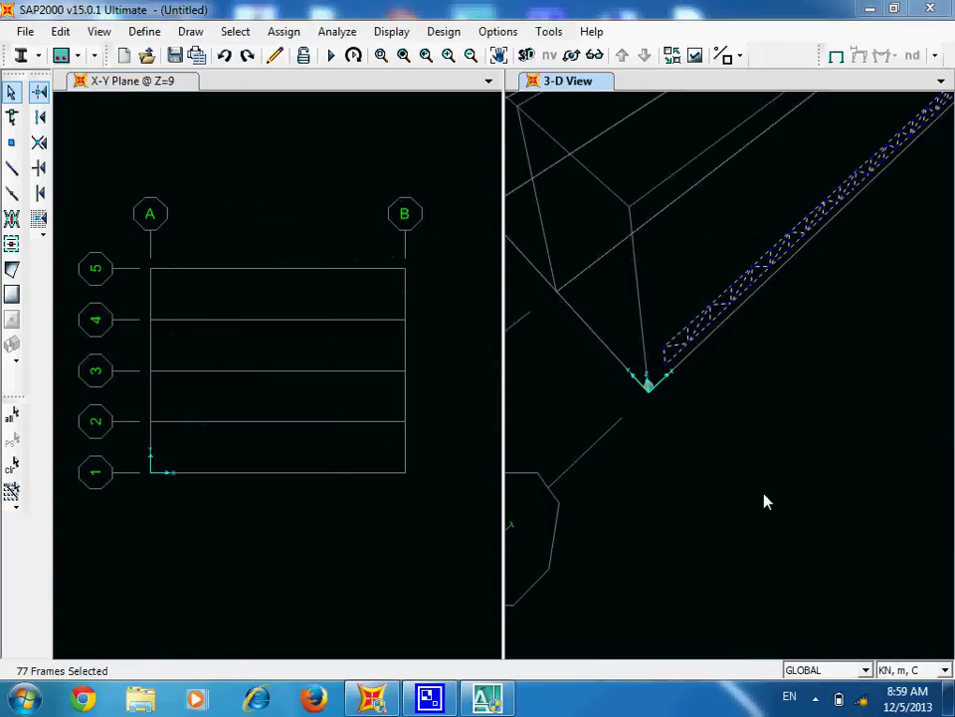
mouse_move(430, 697)
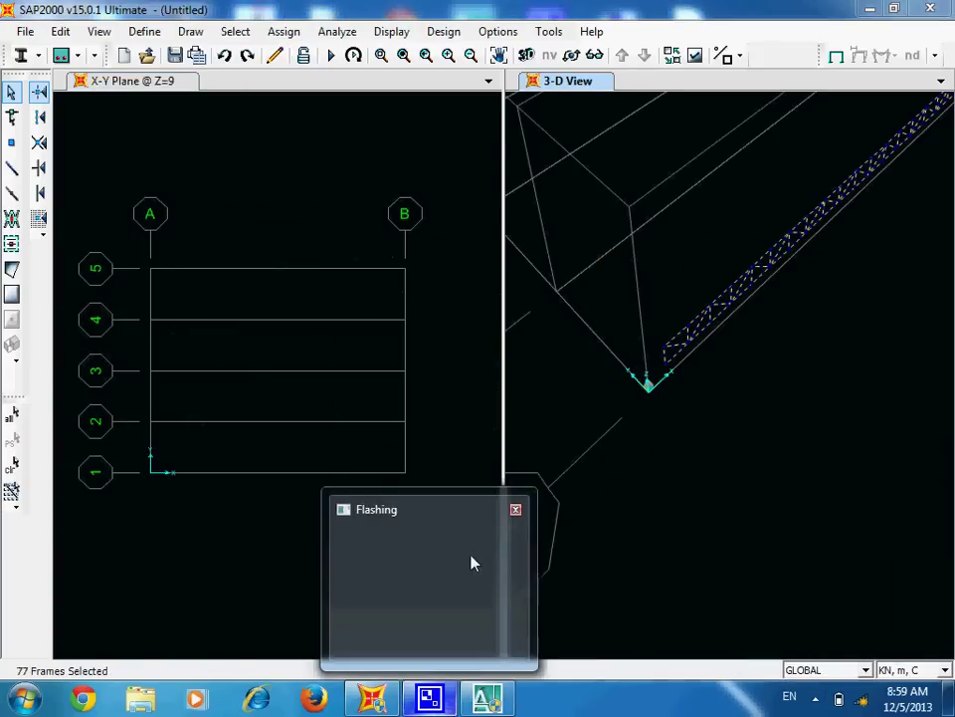
mouse_move(473, 562)
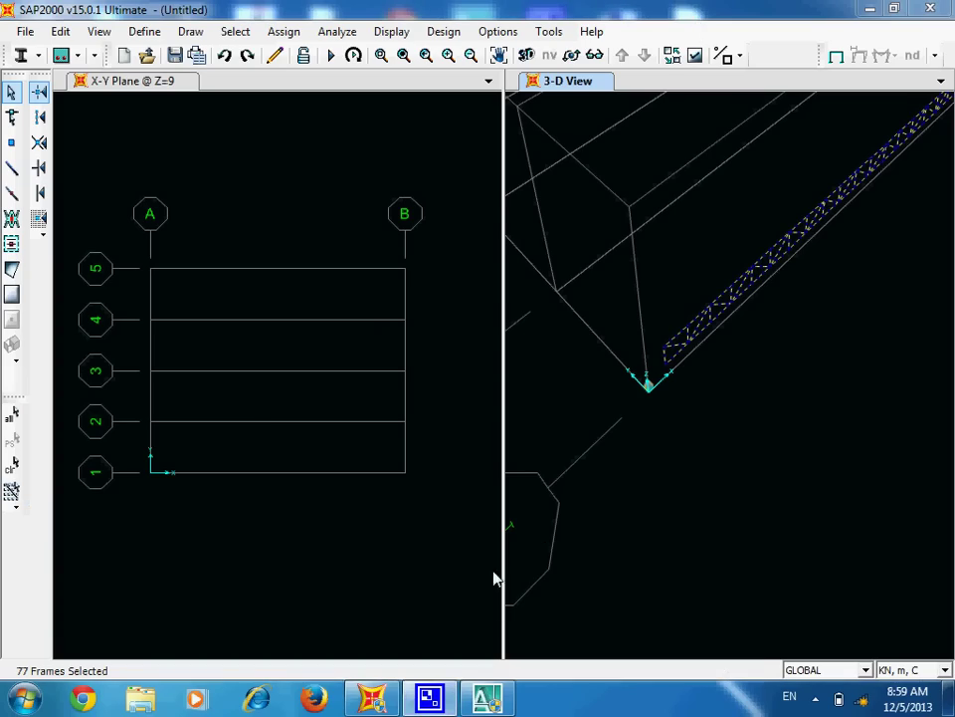
mouse_move(463, 586)
click(864, 8)
click(864, 8)
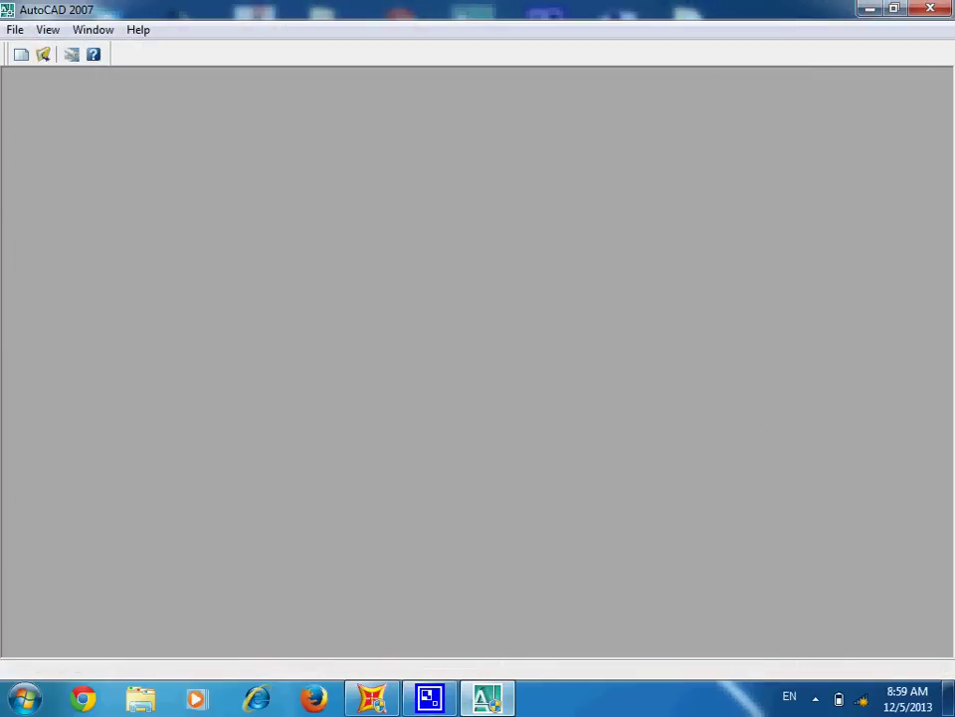
click(815, 698)
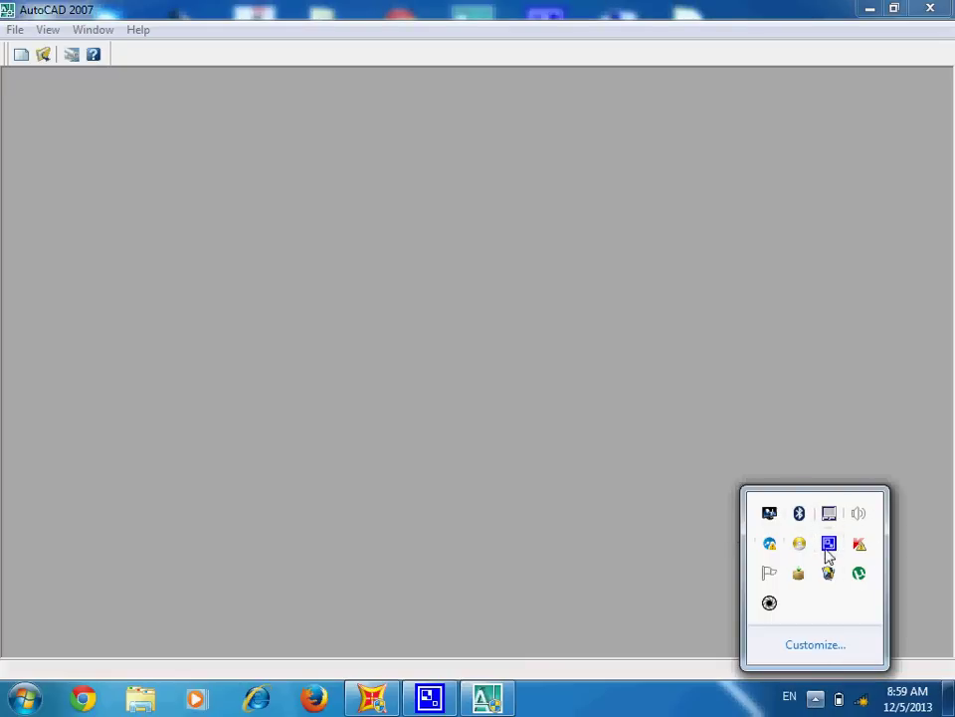
click(454, 694)
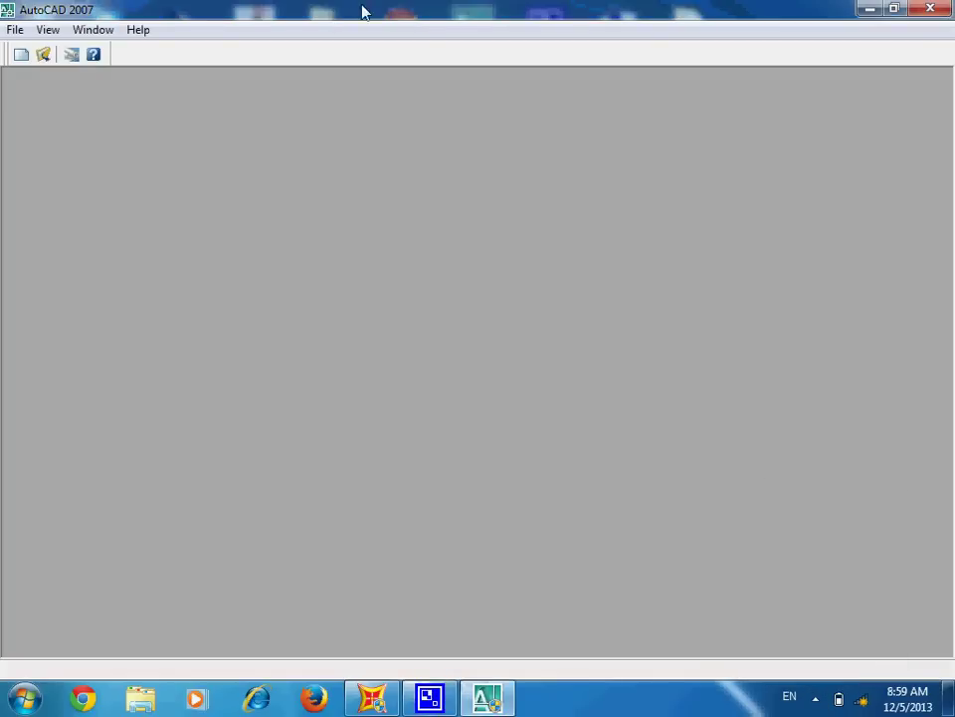
click(869, 9)
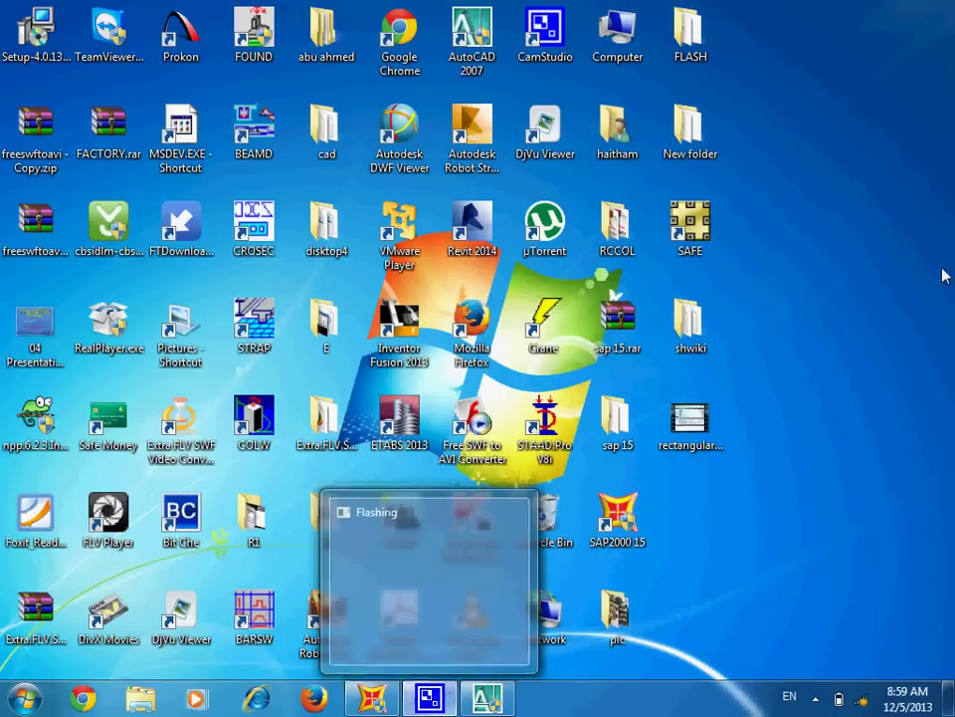
click(816, 696)
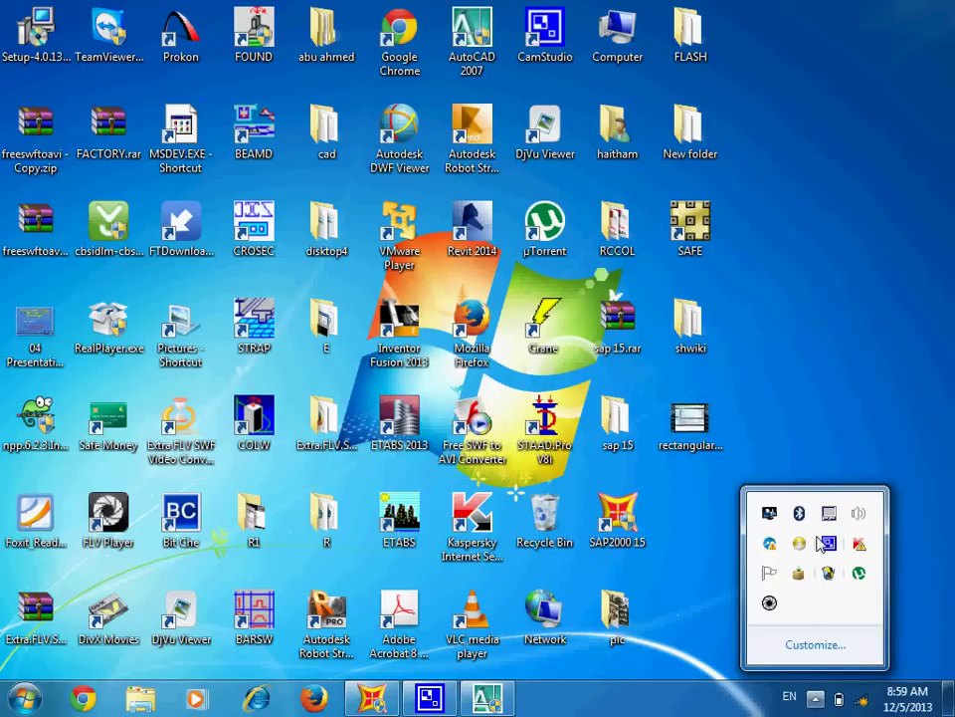
right_click(832, 546)
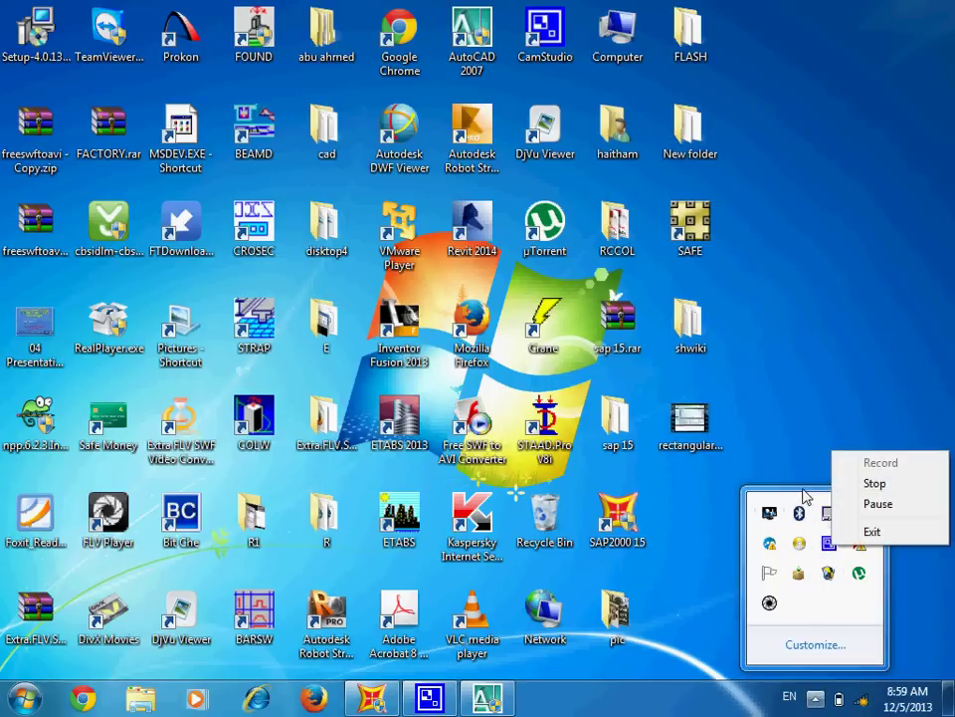
click(872, 373)
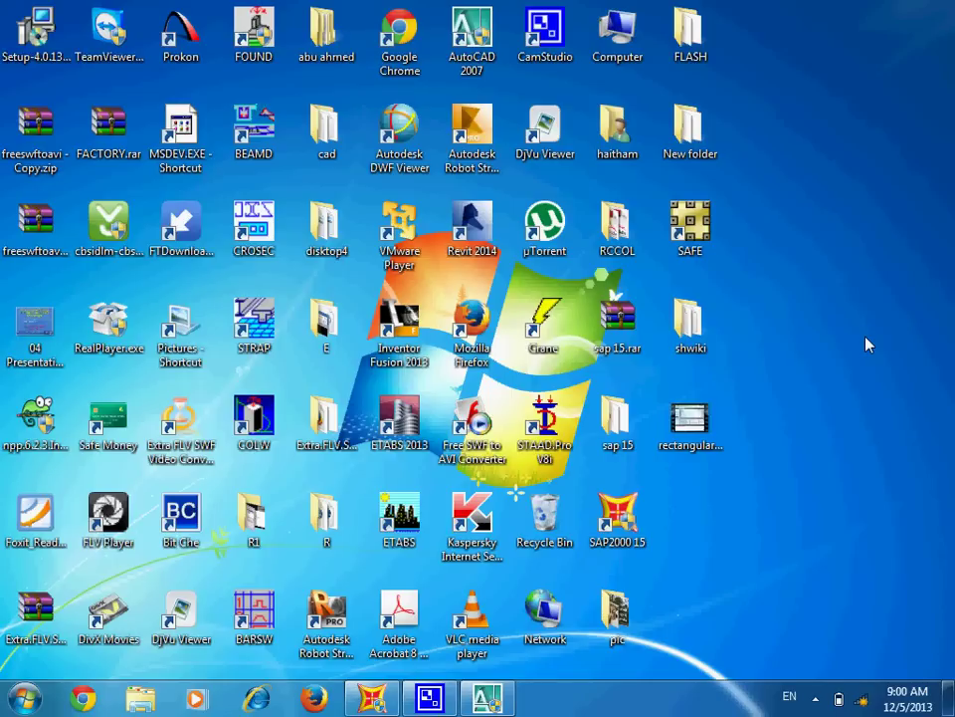
Switch to SAP2000 and set the plan view window to the X-Z plane at Y = 0.
click(372, 696)
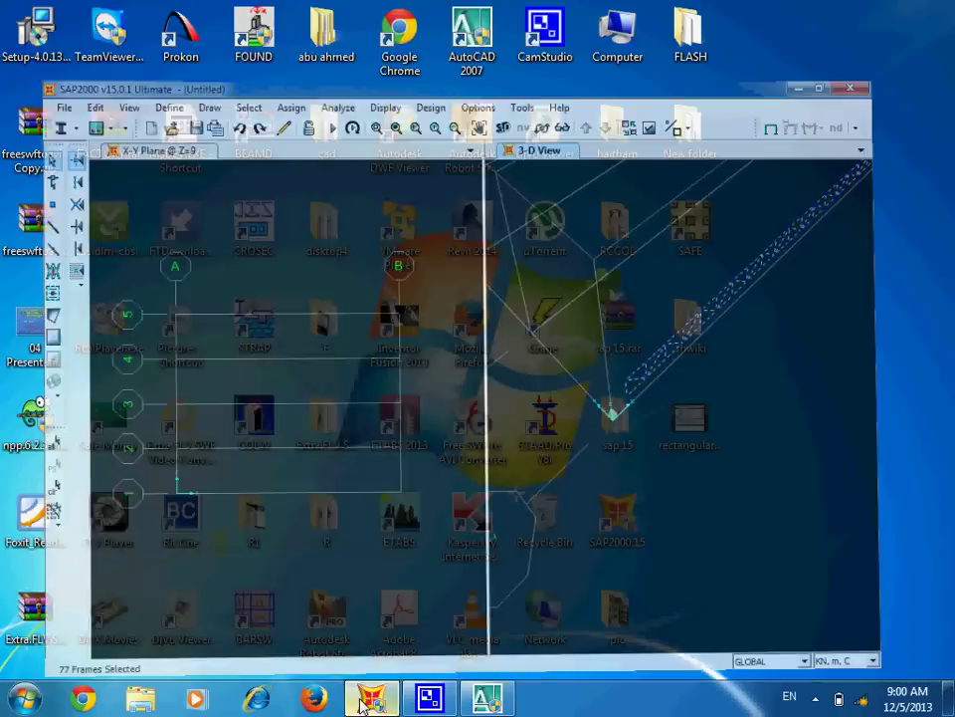
scroll(284, 318, down, 1)
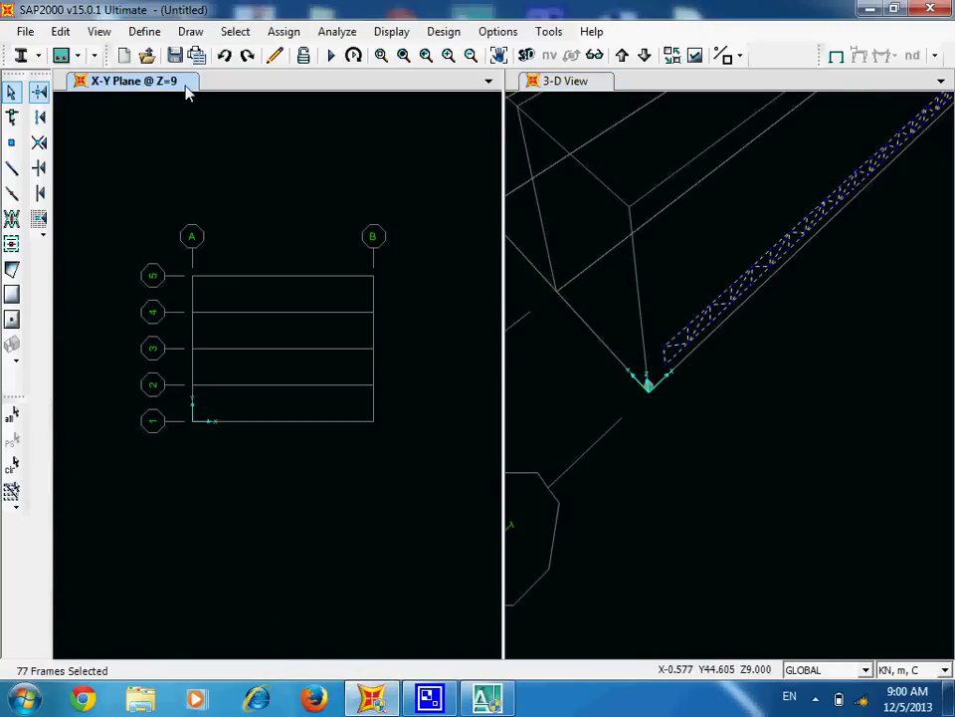
click(98, 32)
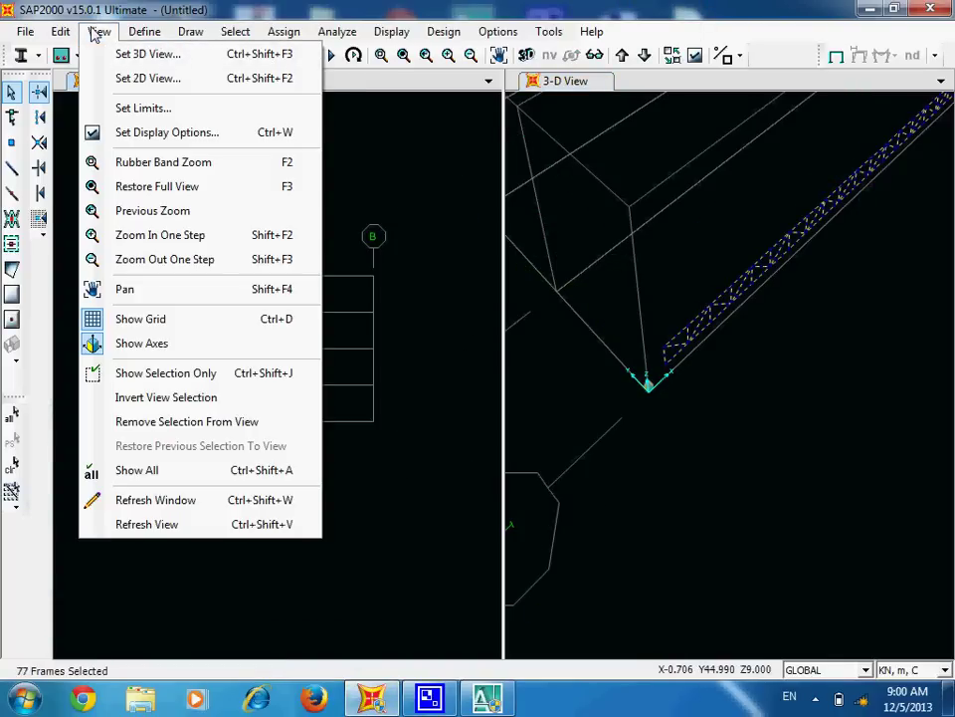
click(166, 78)
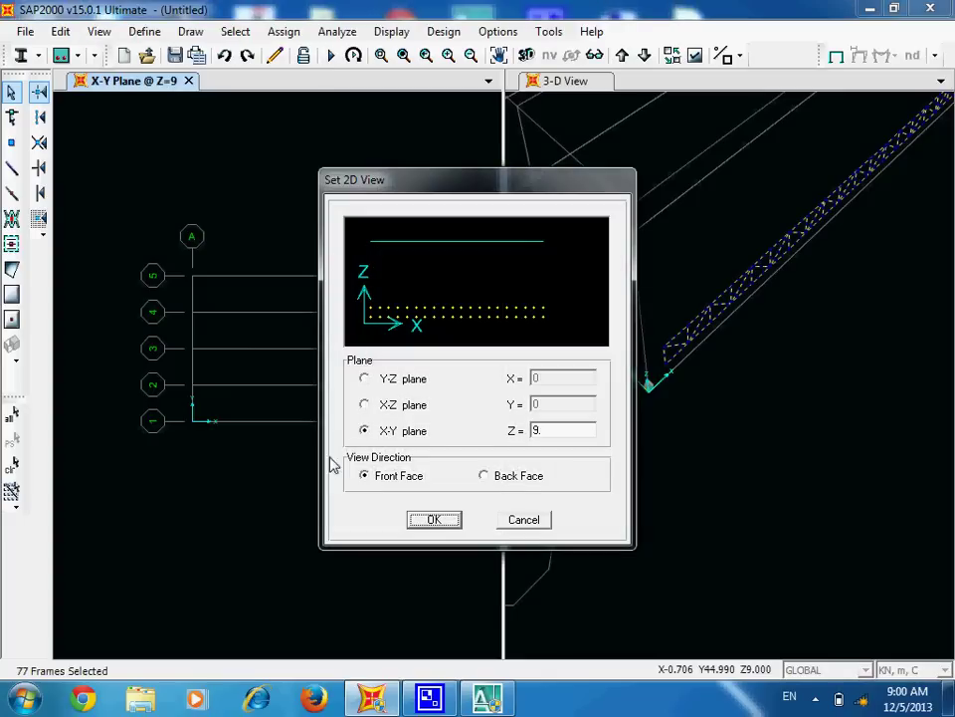
click(389, 406)
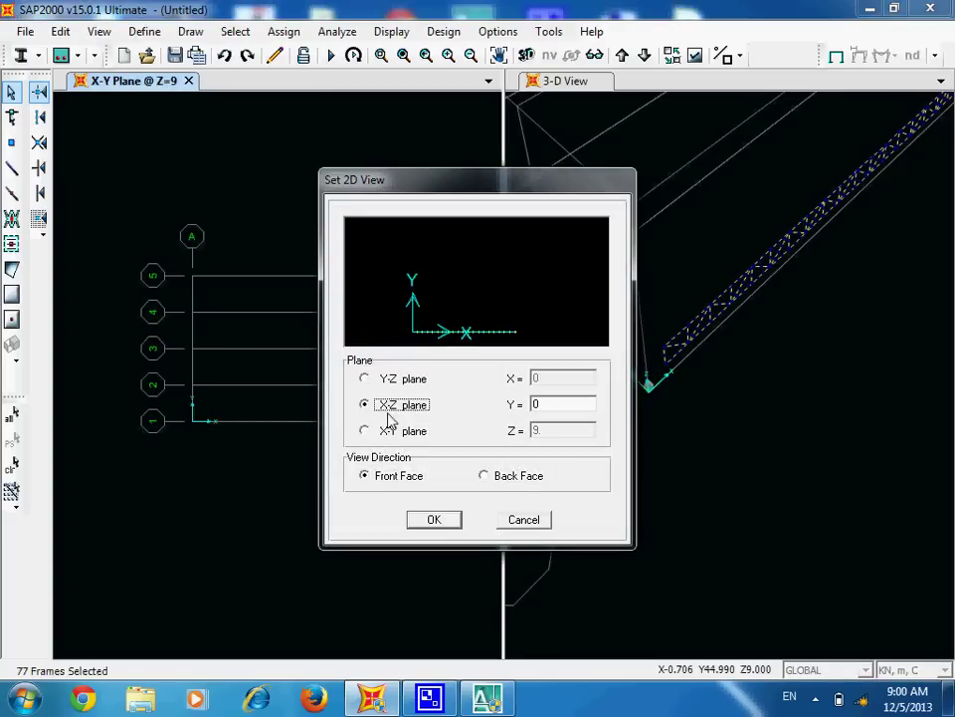
click(434, 519)
scroll(279, 416, up, 2)
scroll(292, 421, down, 3)
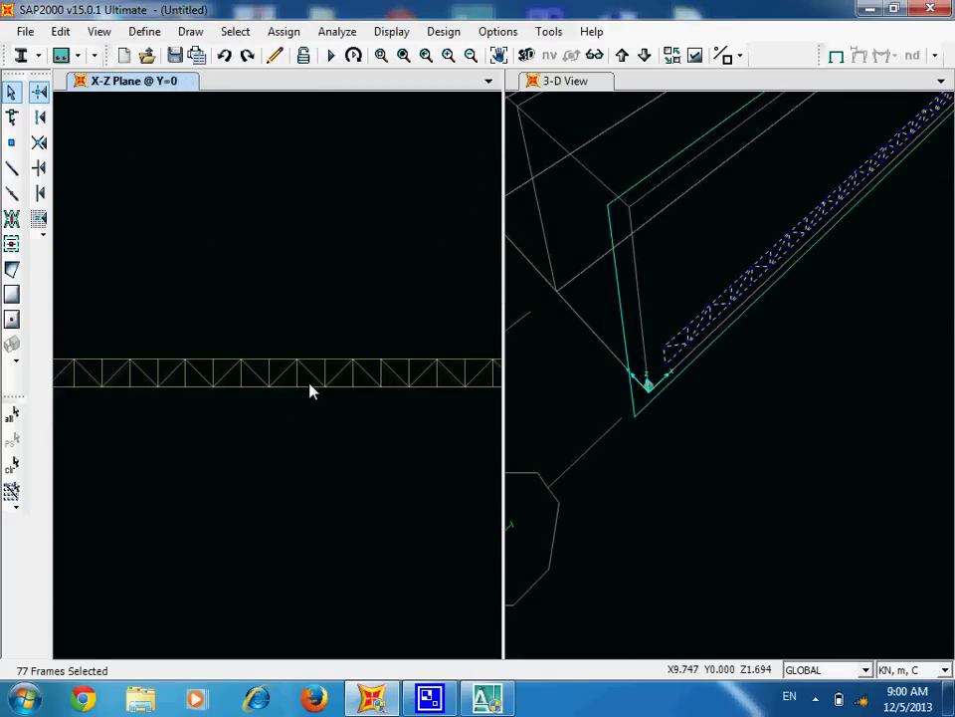
Lower the ordinate of the upper Z grid line Z2 in the GLOBAL grid system to suit the truss.
right_click(235, 181)
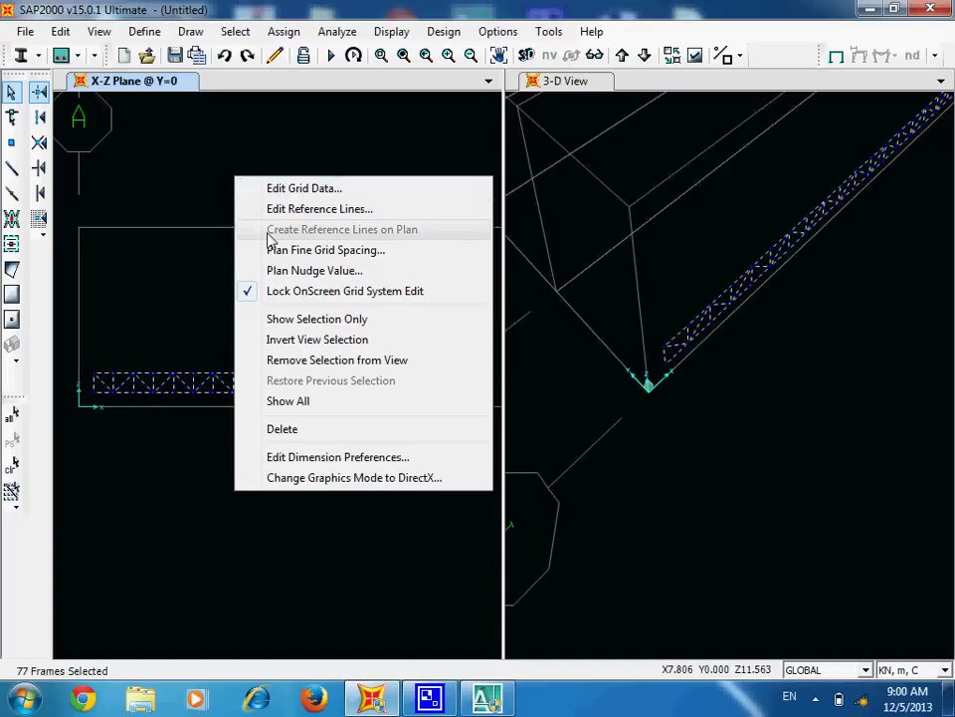
click(326, 193)
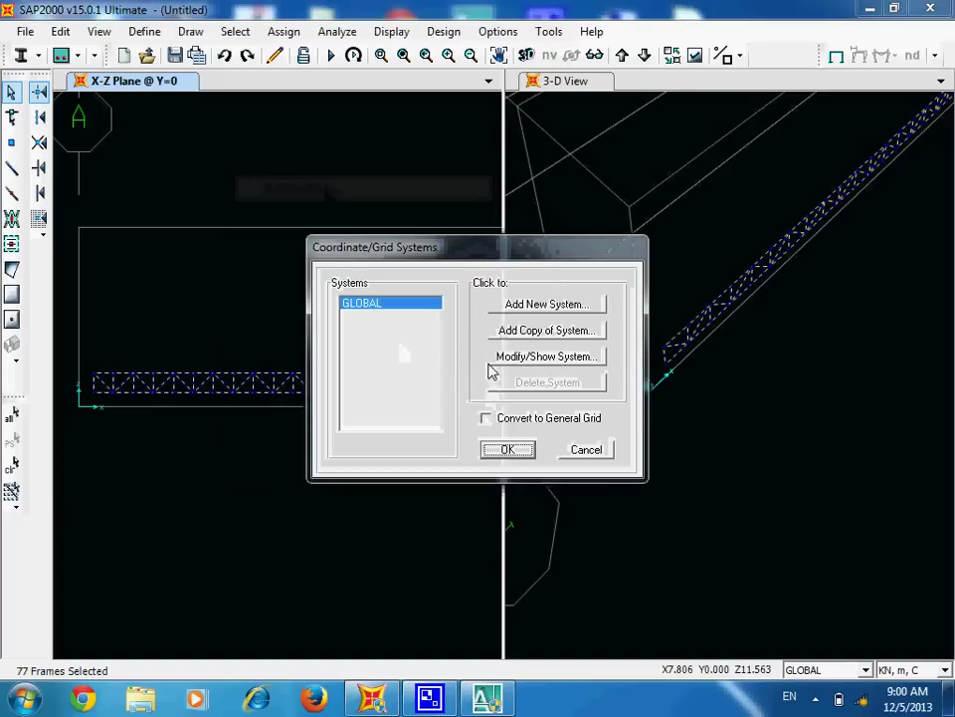
click(498, 358)
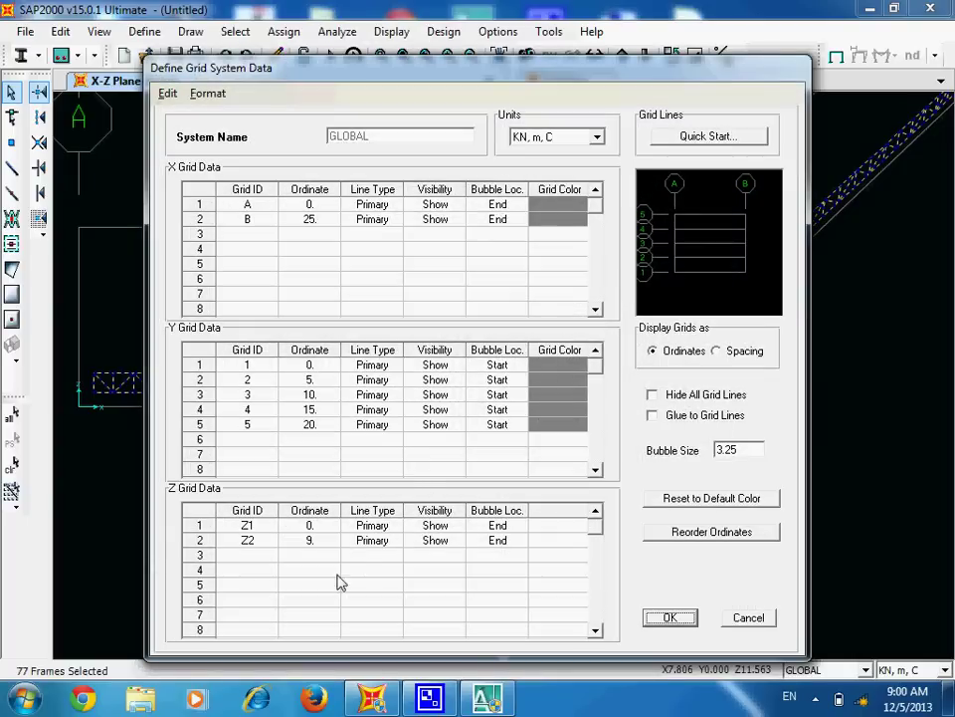
click(316, 543)
double_click(321, 547)
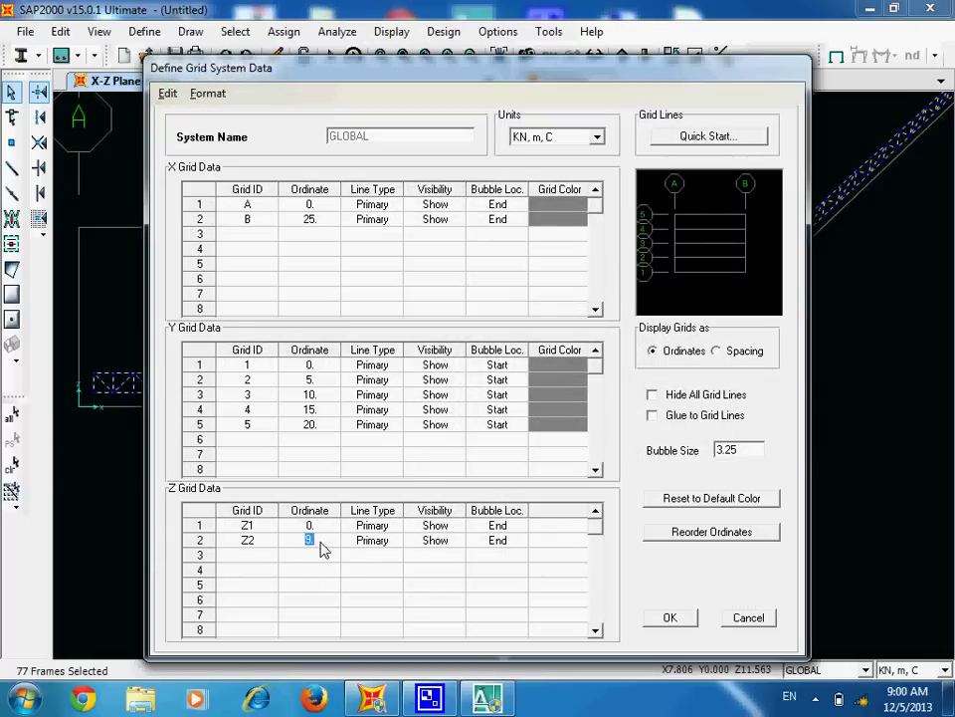
click(669, 619)
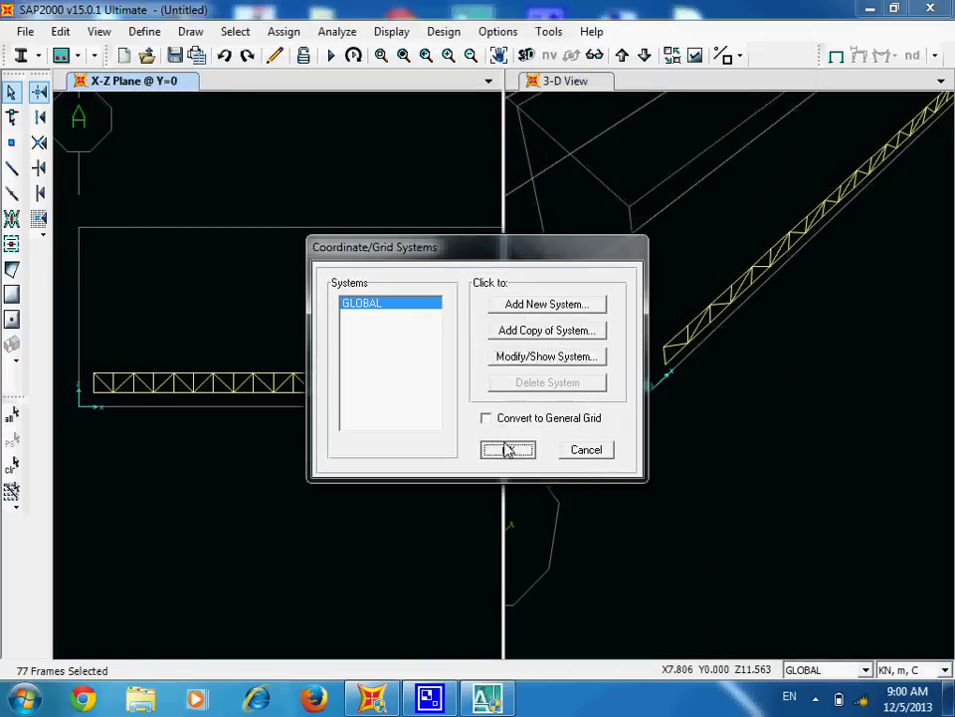
click(510, 449)
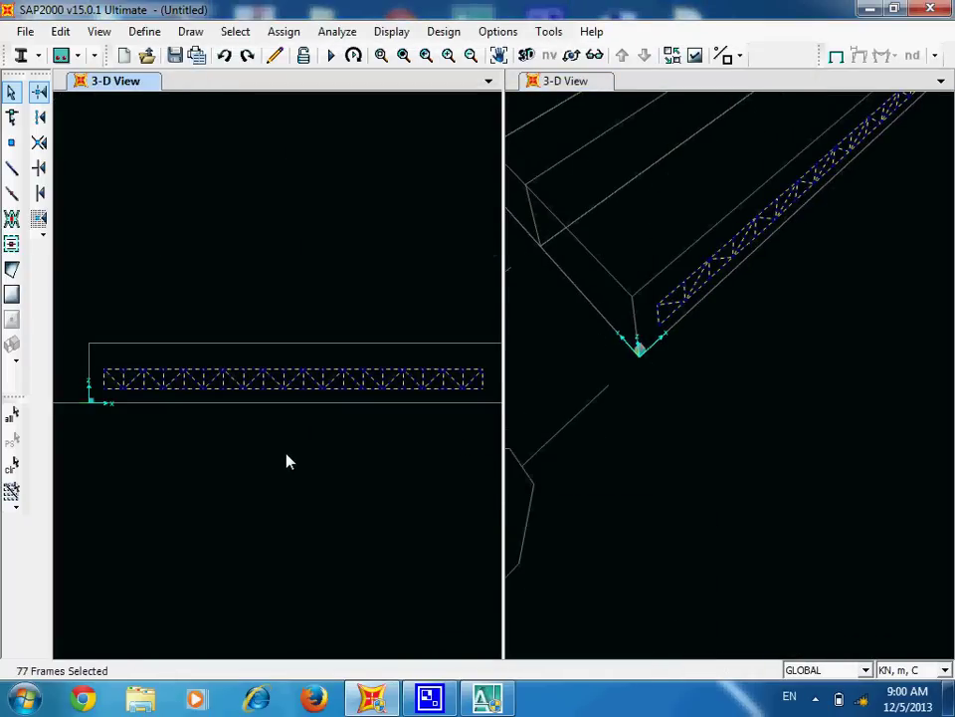
Clear the current selection and select all frames and points of the truss in the 3-D view.
click(378, 439)
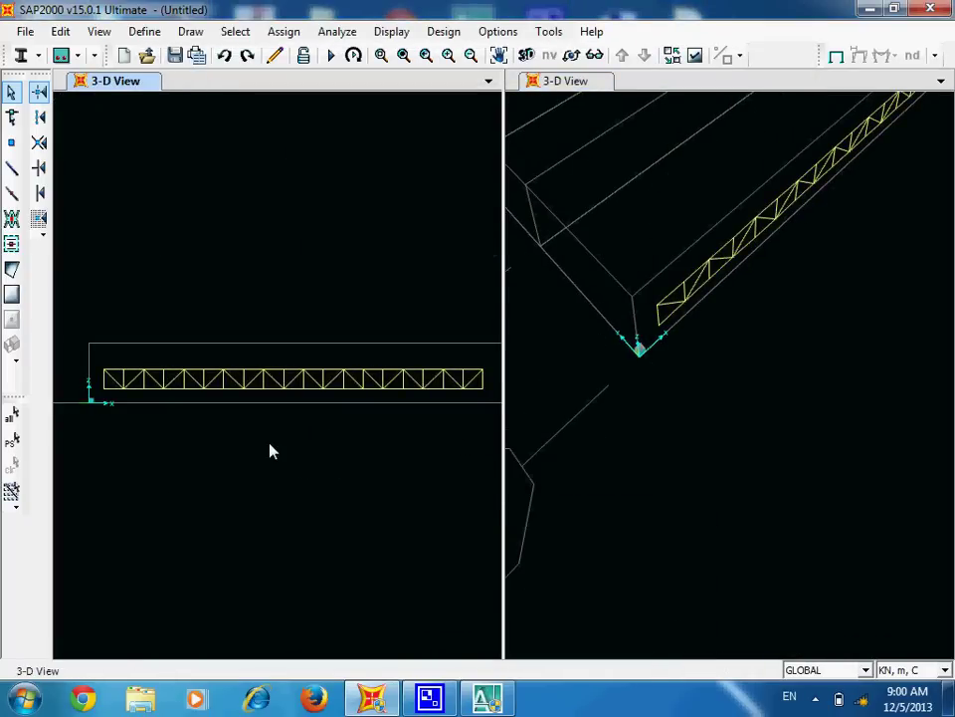
middle_drag(269, 451, 277, 437)
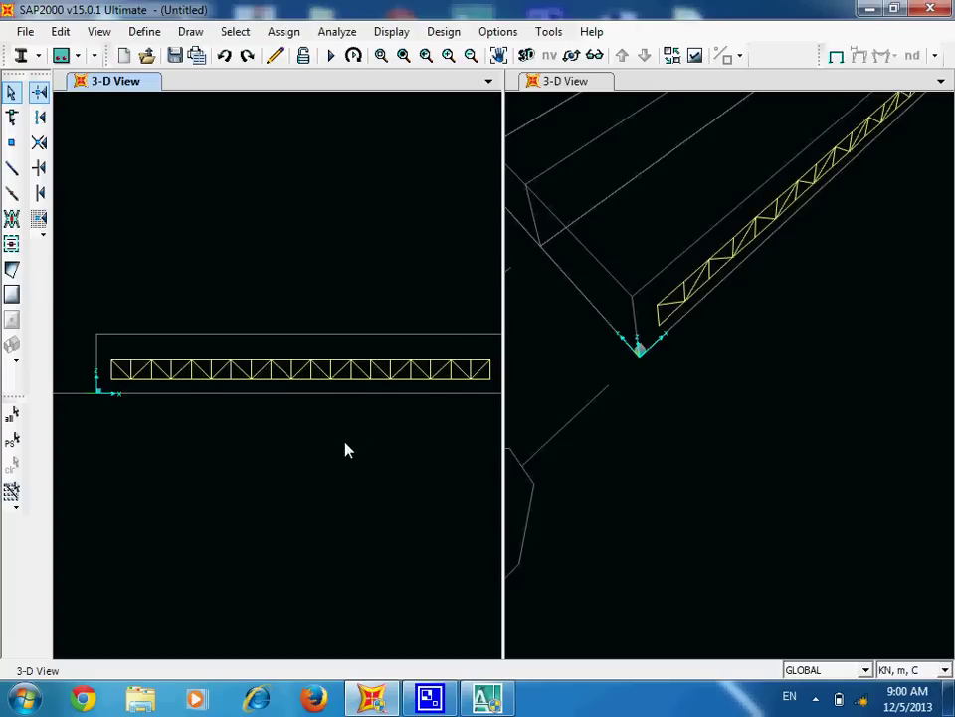
scroll(378, 448, down, 1)
scroll(796, 437, down, 4)
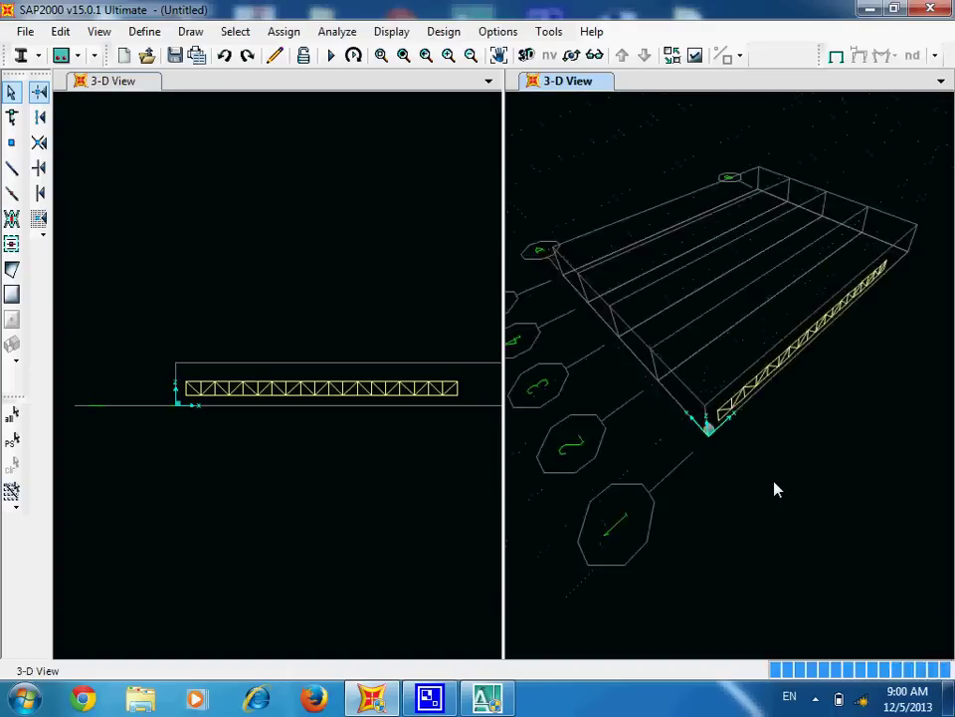
scroll(710, 420, up, 1)
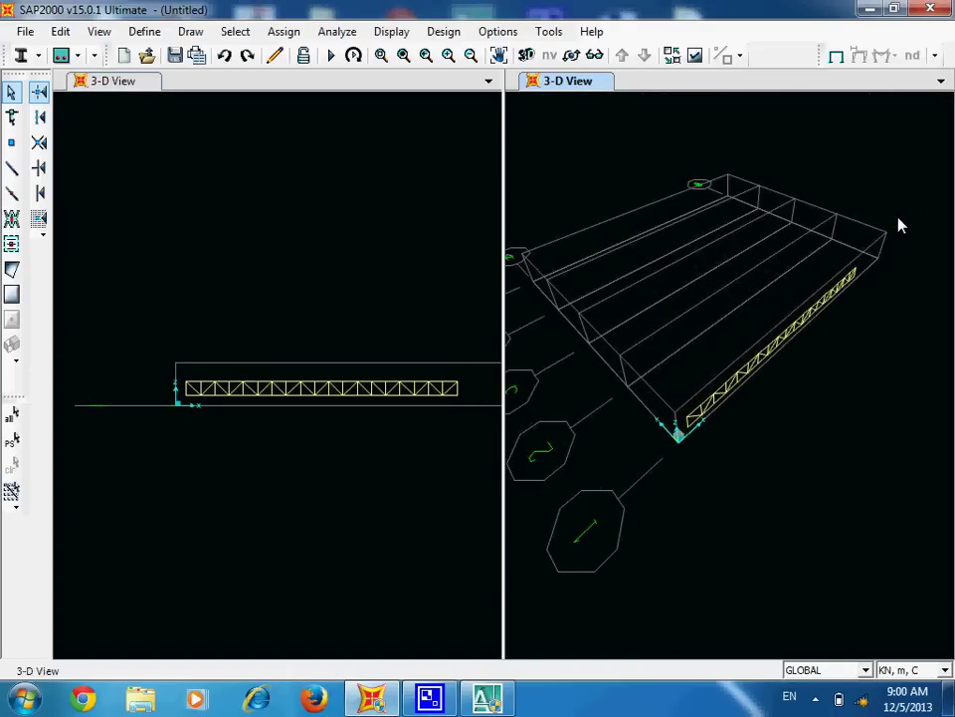
drag(901, 217, 621, 546)
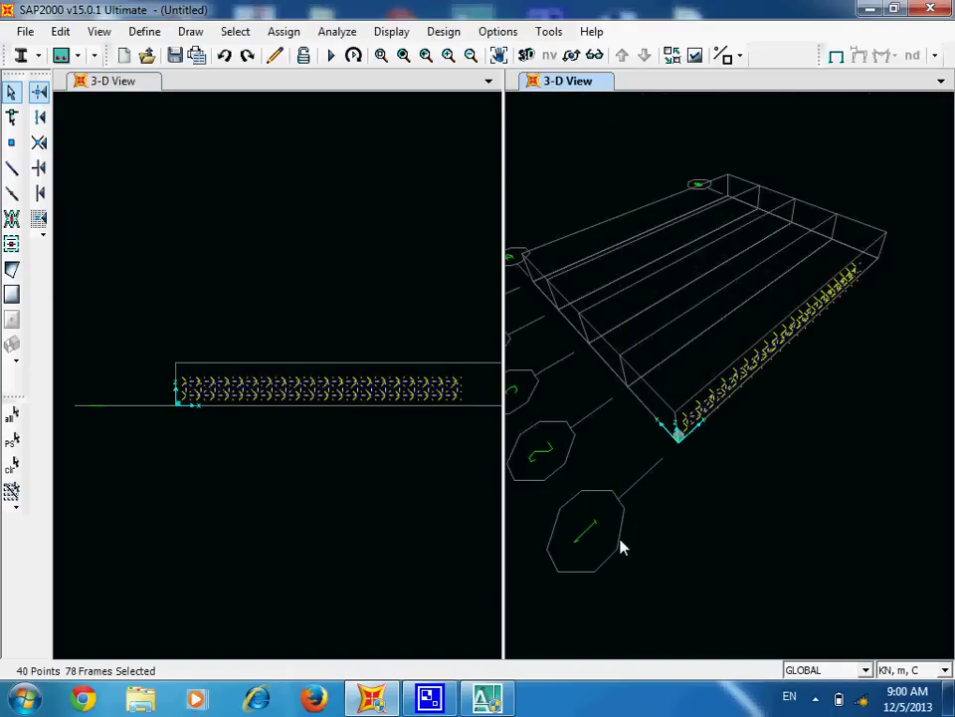
Replicate the selected truss linearly along Y at the 5 m grid spacing to create four copies.
click(145, 31)
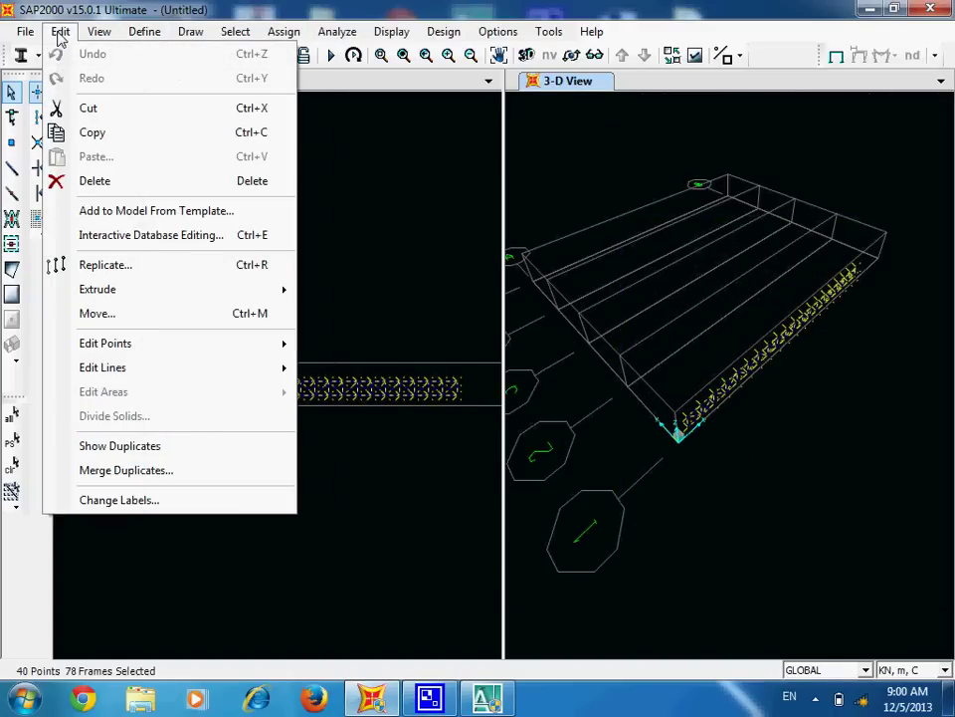
click(102, 264)
drag(572, 216, 373, 185)
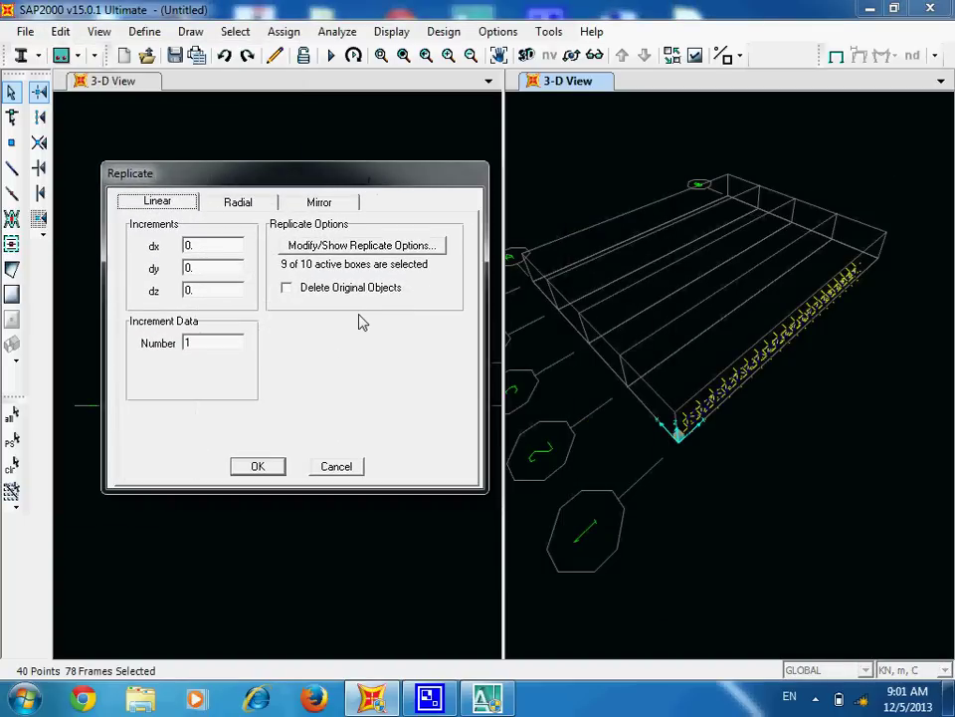
double_click(221, 348)
double_click(212, 269)
click(262, 466)
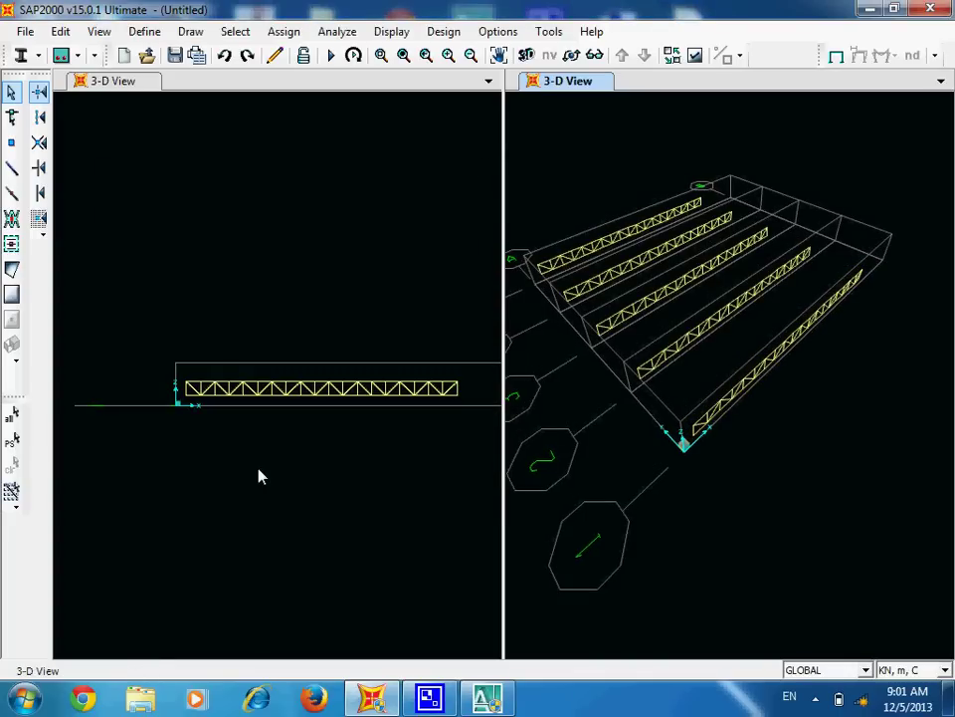
Select the top chord joints of the truss at Y = 0 one after another, starting from its X = 0 end.
scroll(699, 433, up, 3)
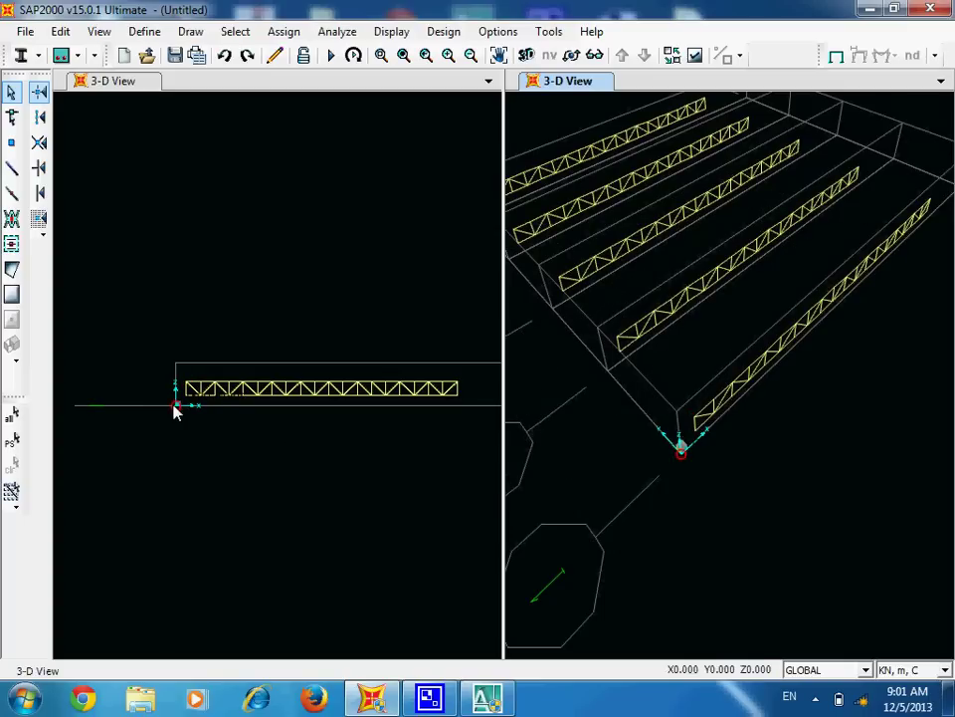
scroll(207, 401, down, 1)
scroll(188, 418, up, 3)
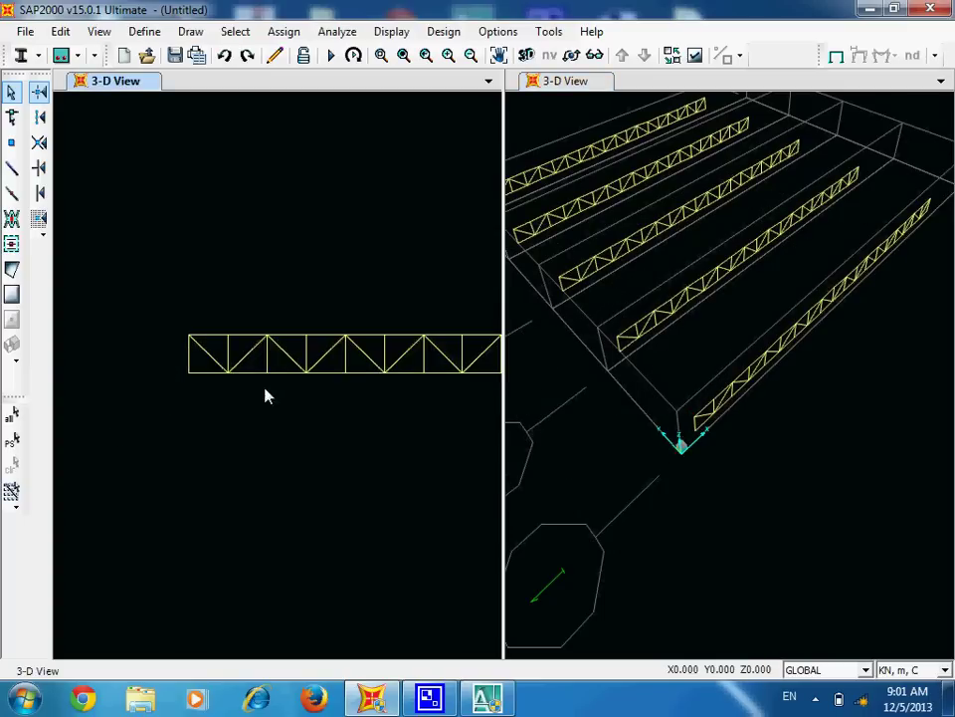
scroll(173, 405, down, 3)
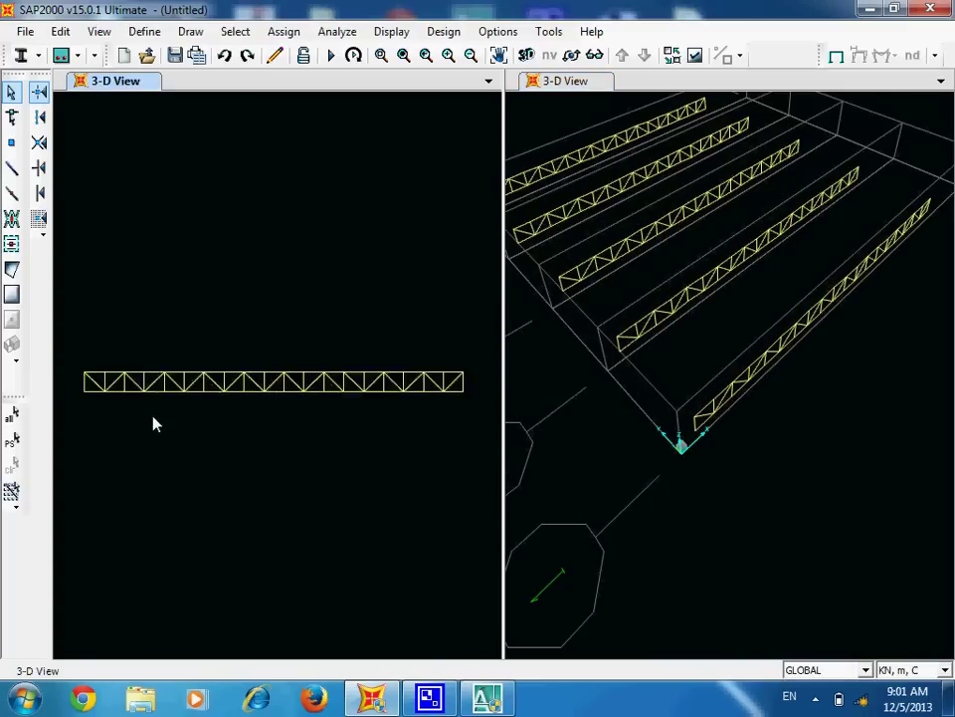
click(130, 387)
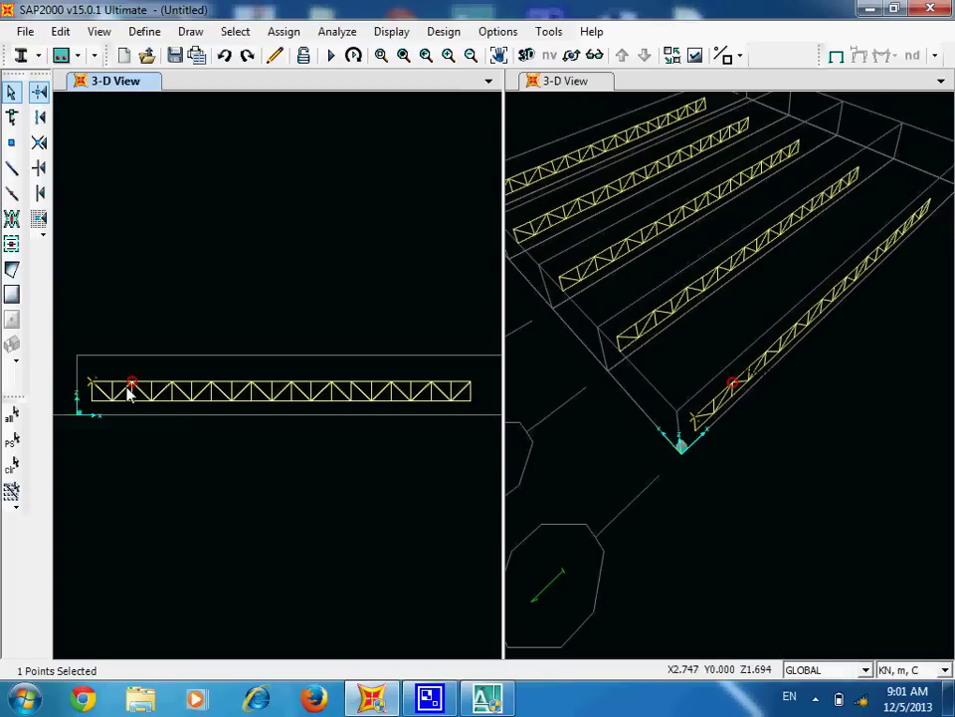
click(111, 383)
click(130, 383)
click(150, 383)
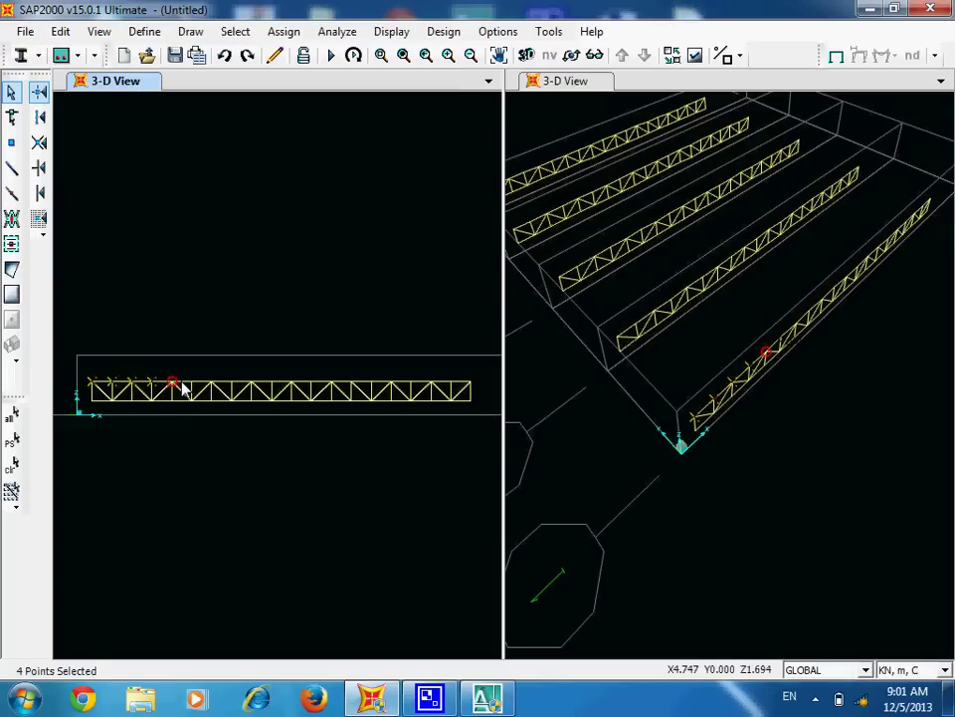
click(192, 386)
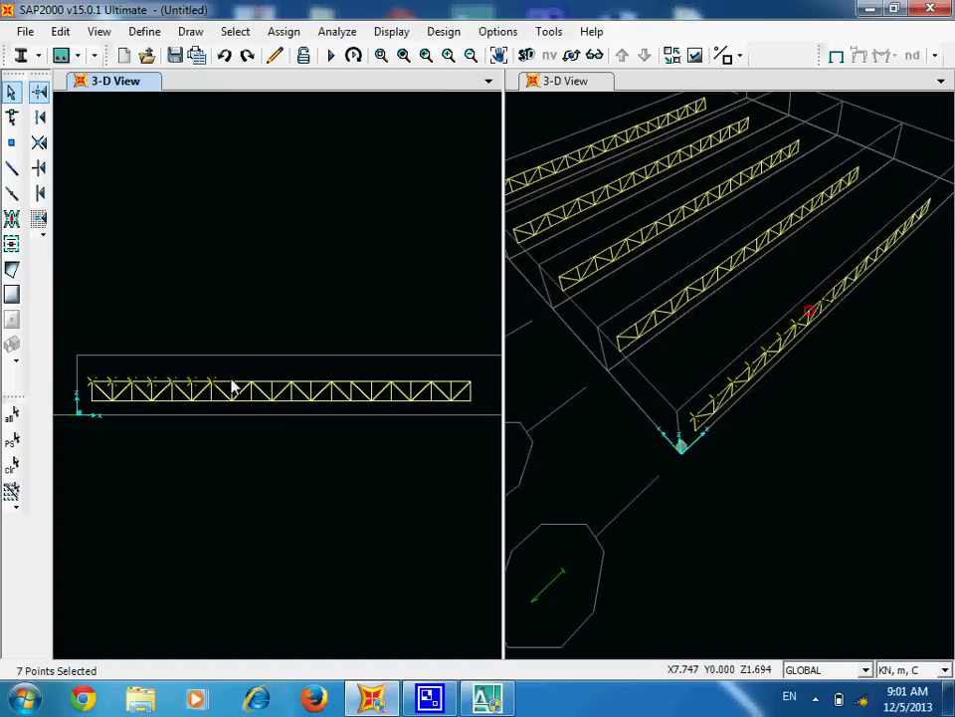